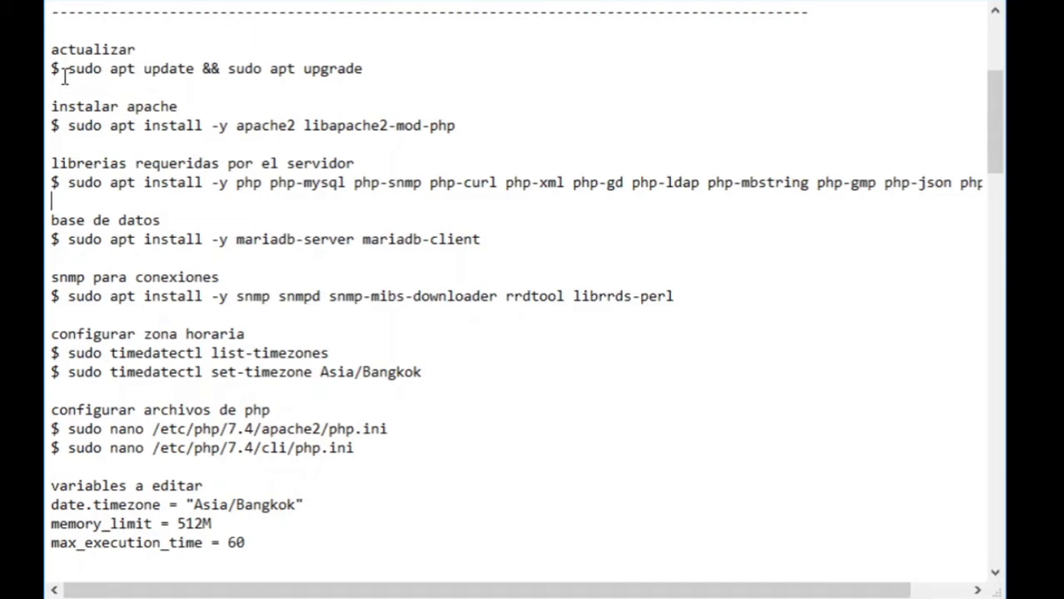
- Review the apt update/upgrade, Apache heading and libapache2-mod-php install lines by highlighting them
left_click_drag(50, 69, 353, 81)
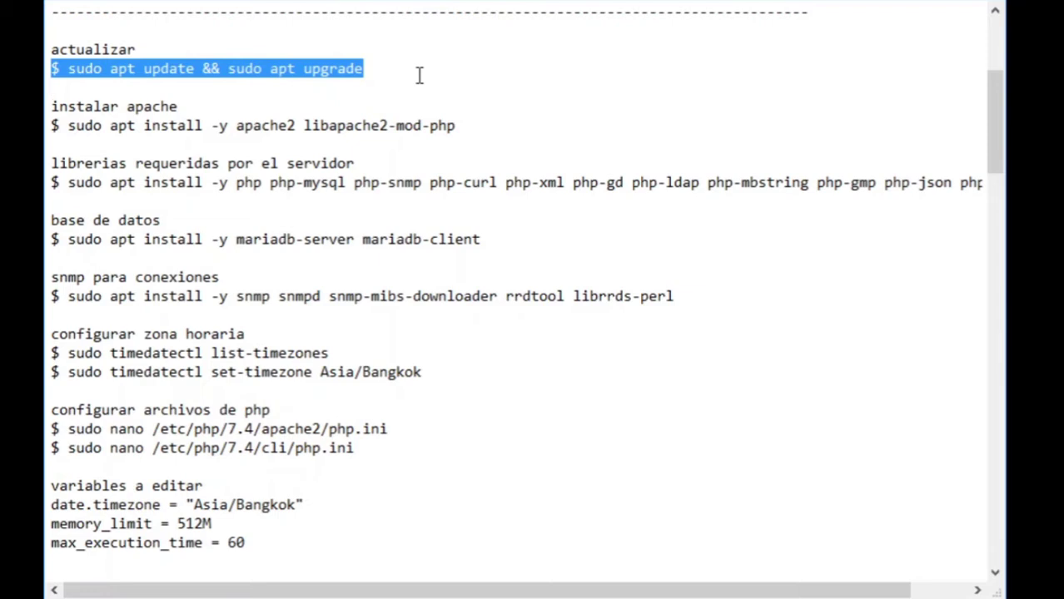
left_click(202, 106)
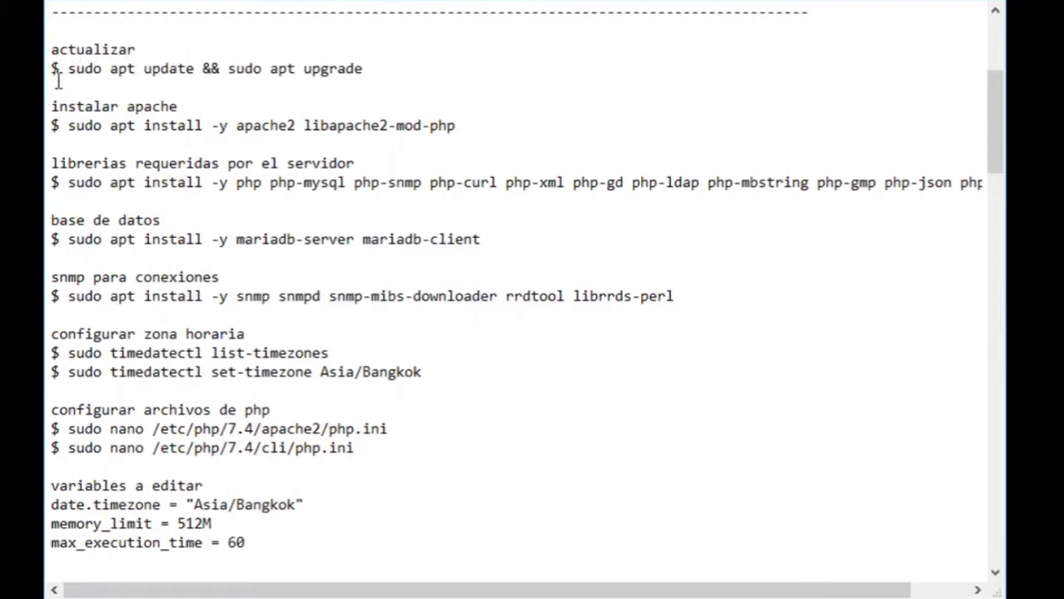
left_click_drag(51, 70, 431, 72)
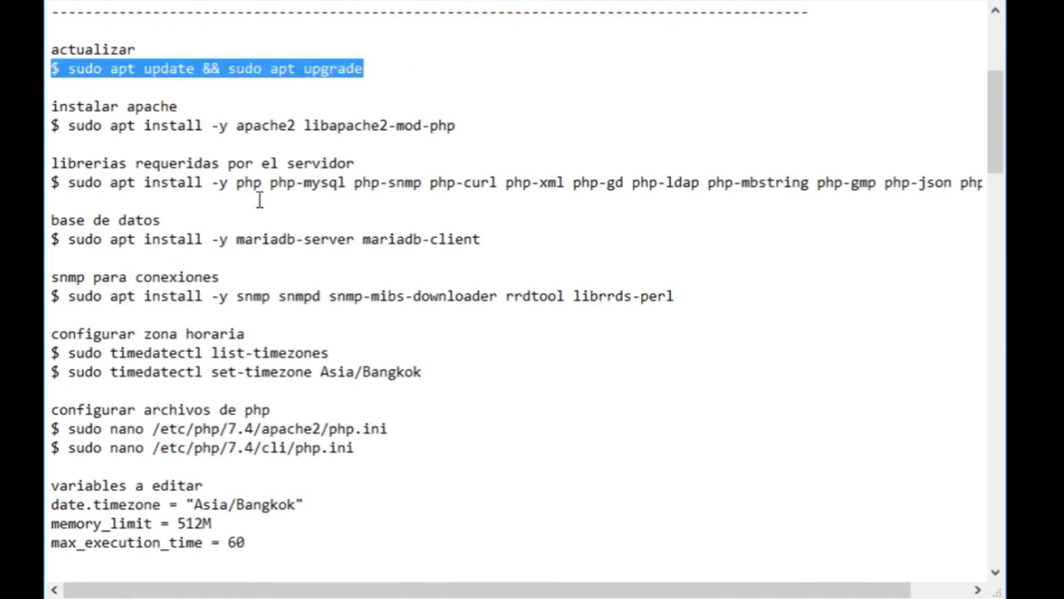
left_click(219, 106)
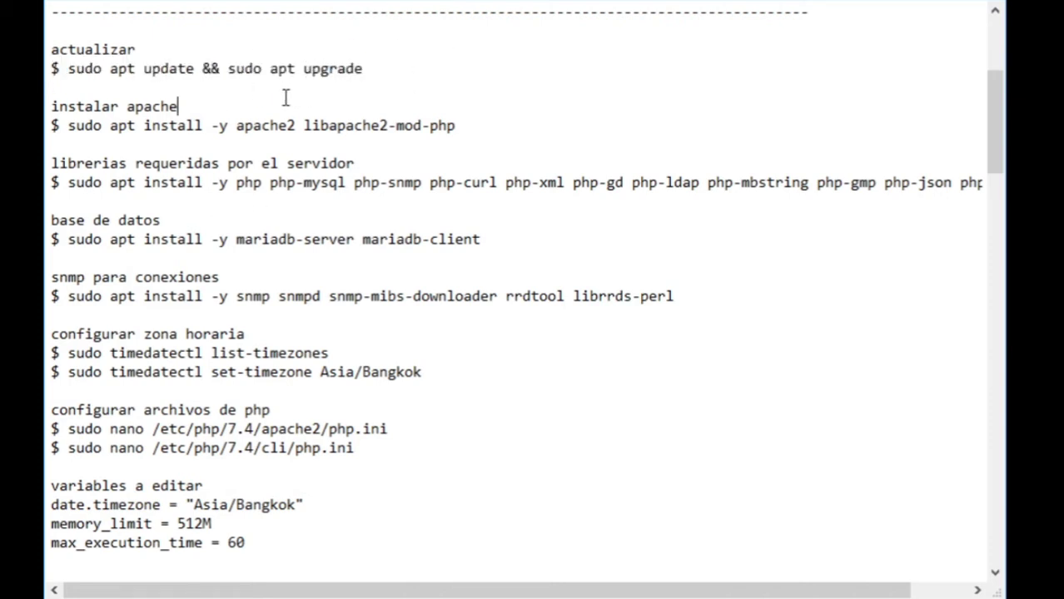
left_click_drag(52, 106, 230, 105)
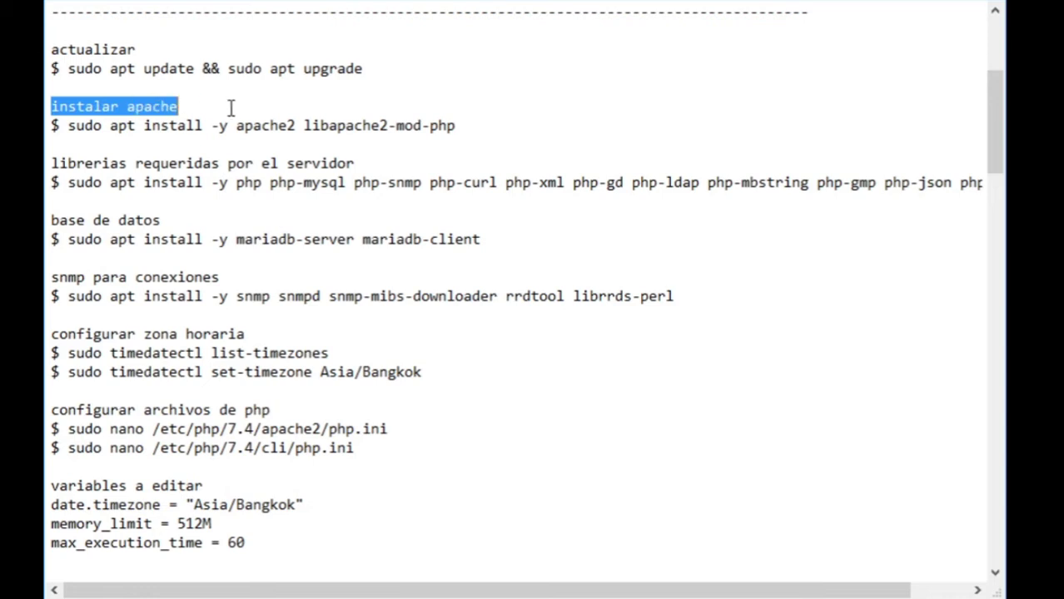
left_click(122, 144)
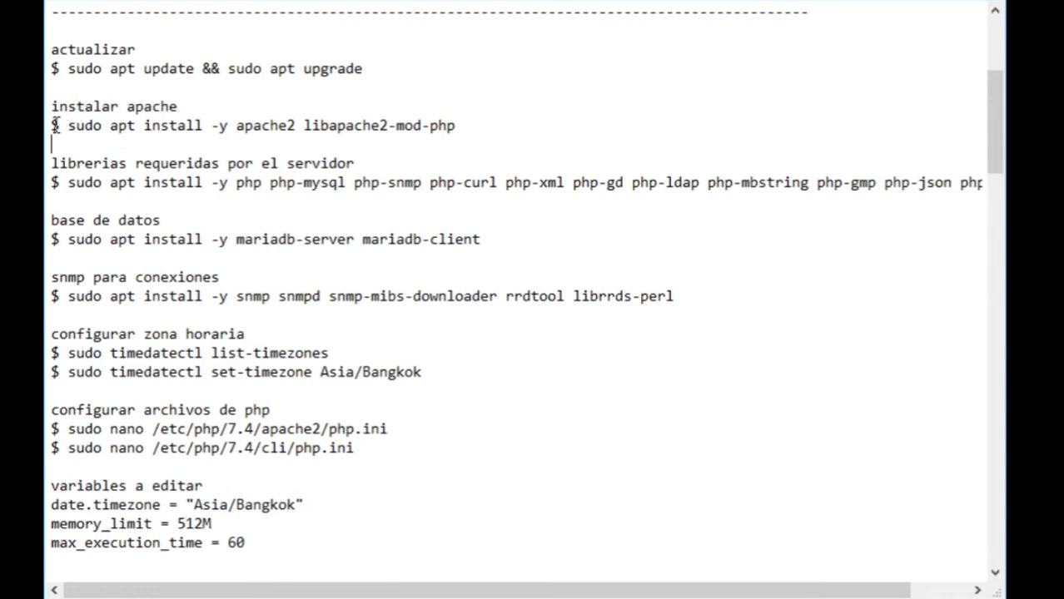
left_click_drag(53, 125, 471, 128)
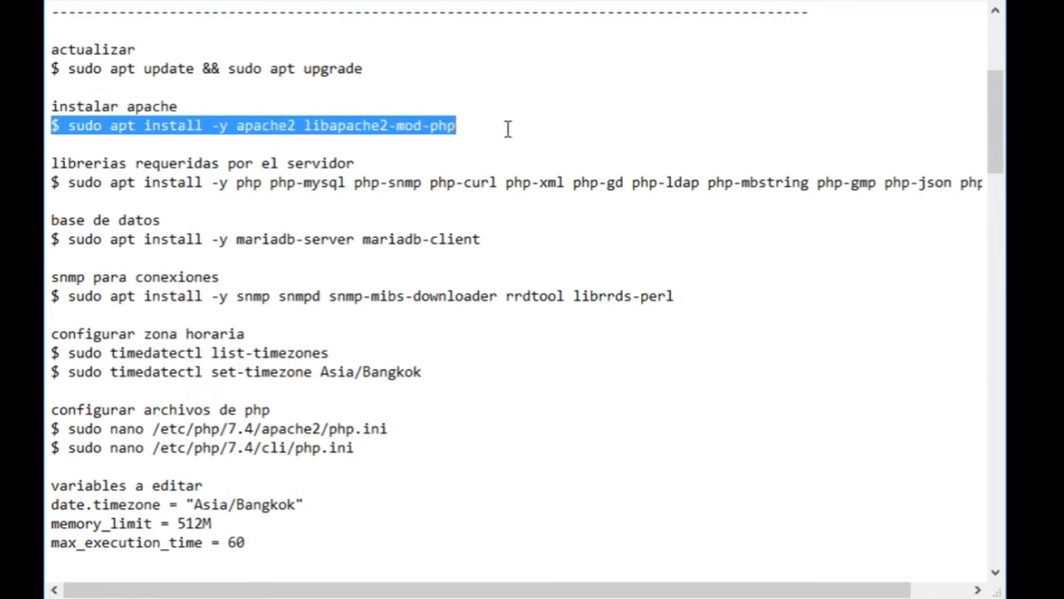
left_click(445, 143)
left_click_drag(303, 126, 472, 120)
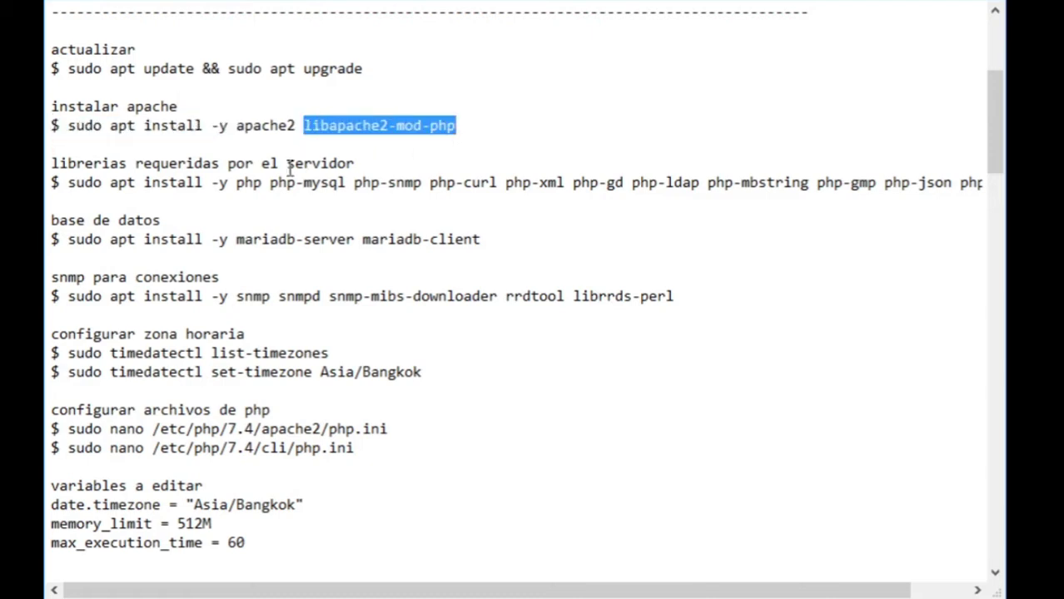
left_click_drag(212, 125, 238, 127)
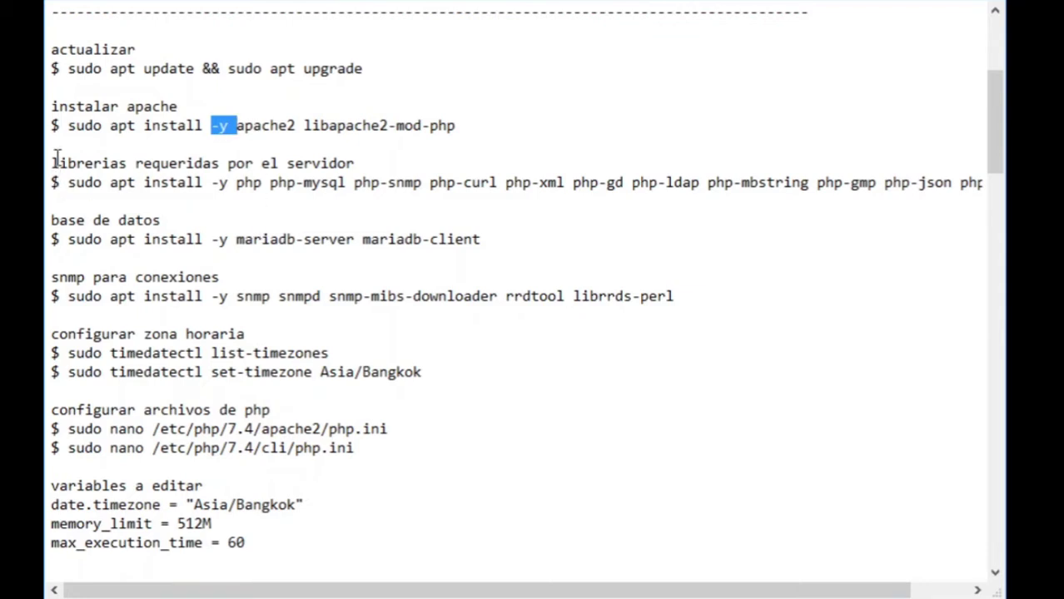
- Review the required-libraries heading and the PHP libraries, MariaDB and SNMP install lines
left_click_drag(51, 163, 368, 166)
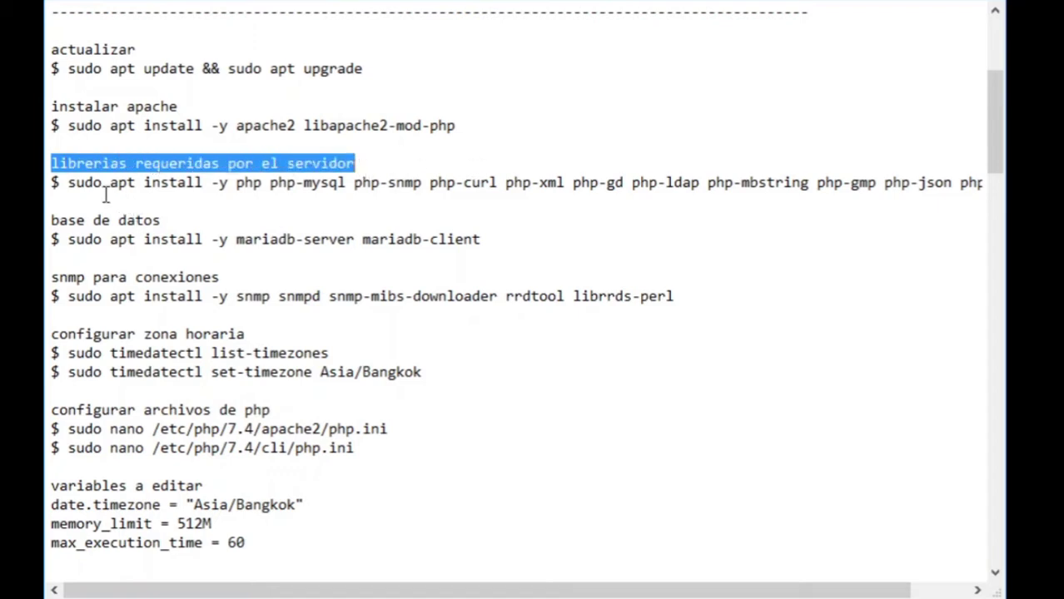
left_click(132, 202)
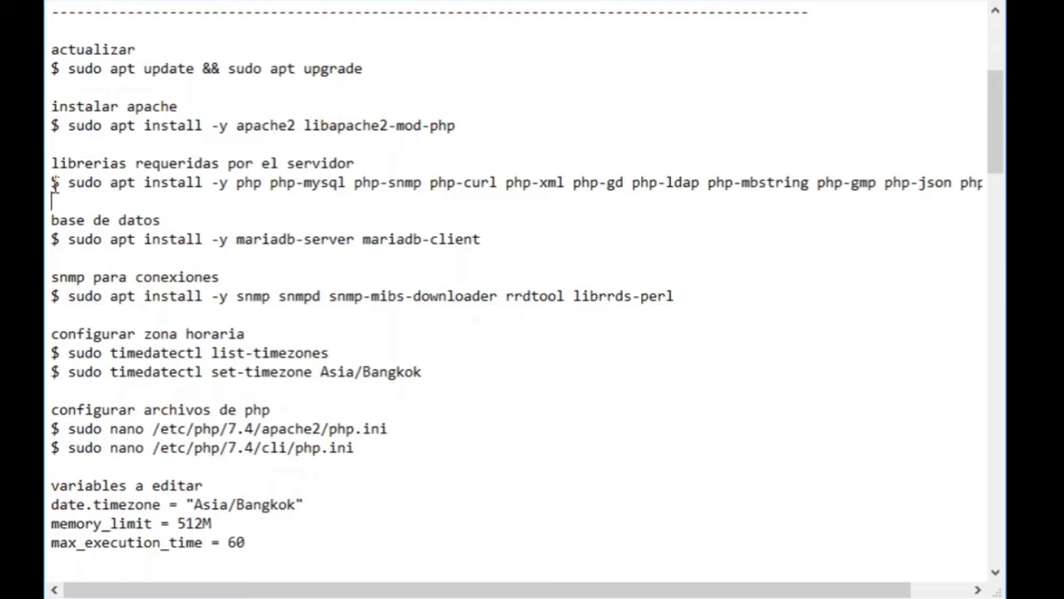
left_click_drag(52, 183, 1024, 194)
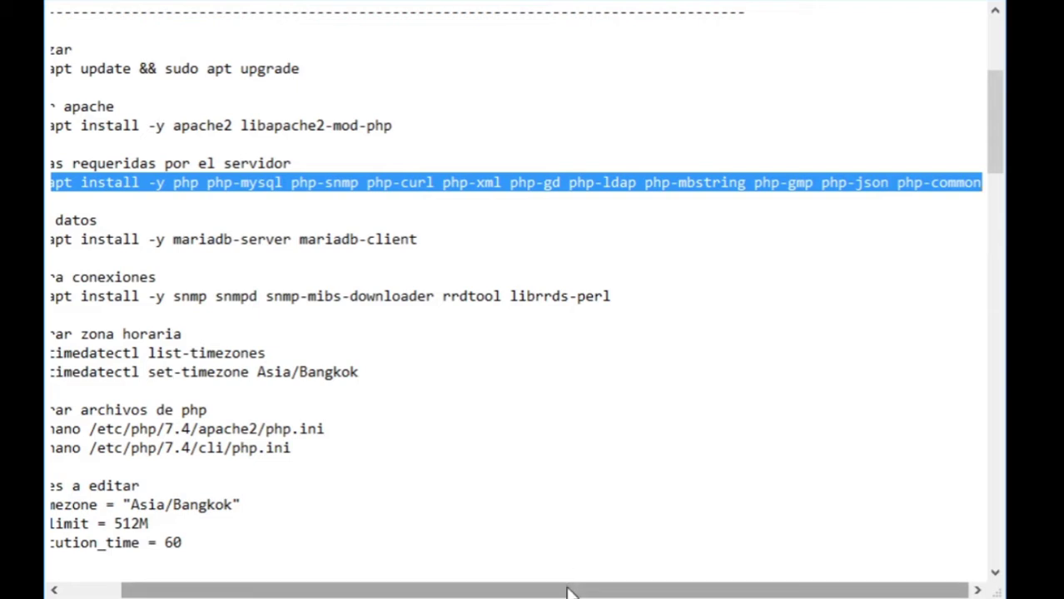
left_click_drag(566, 591, 490, 593)
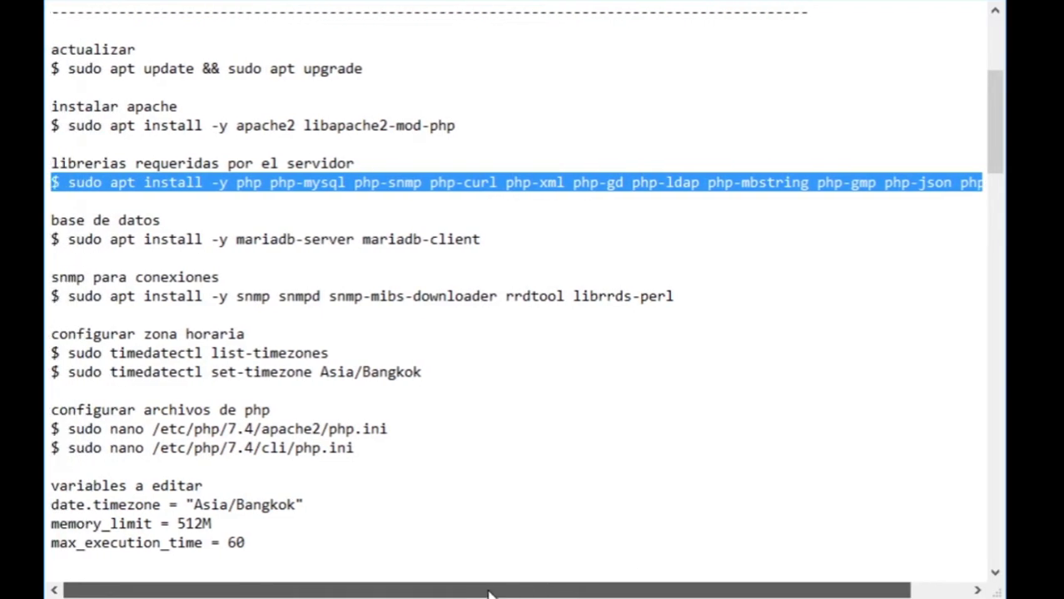
left_click(176, 220)
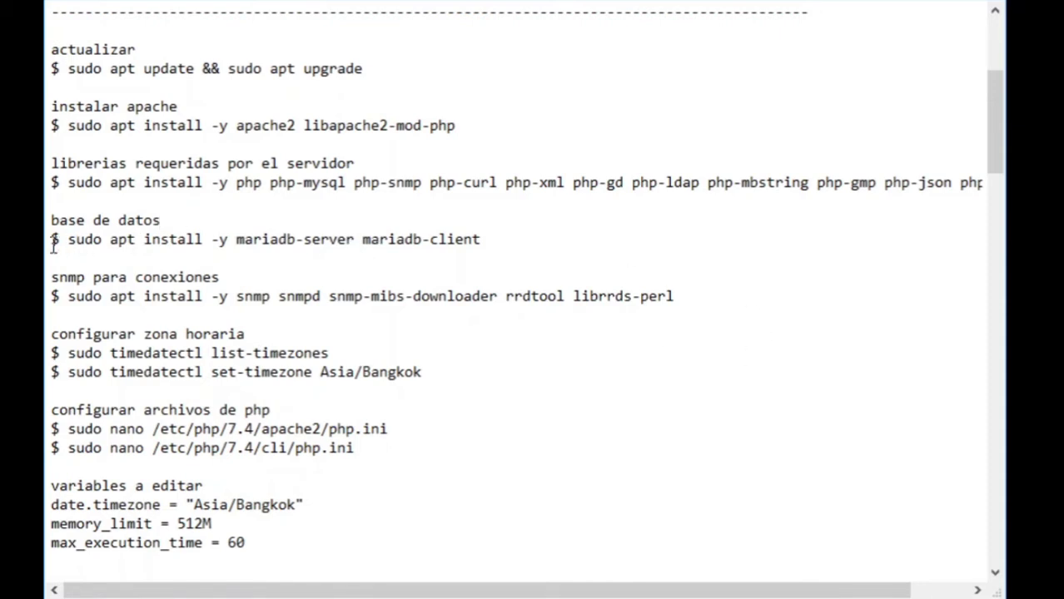
left_click_drag(52, 240, 539, 242)
left_click(303, 239)
left_click_drag(52, 278, 703, 295)
left_click(278, 264)
- Inspect the SNMP line's packages: snmp, snmpd, snmp-mibs-downloader and rrdtool
left_click(50, 296)
left_click_drag(50, 296, 227, 303)
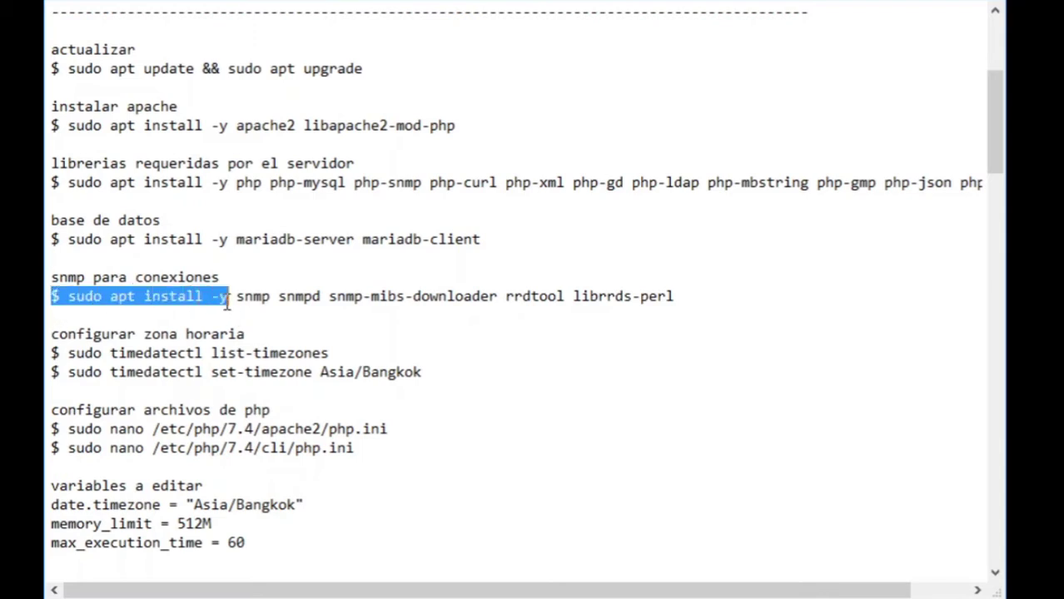
double_click(261, 290)
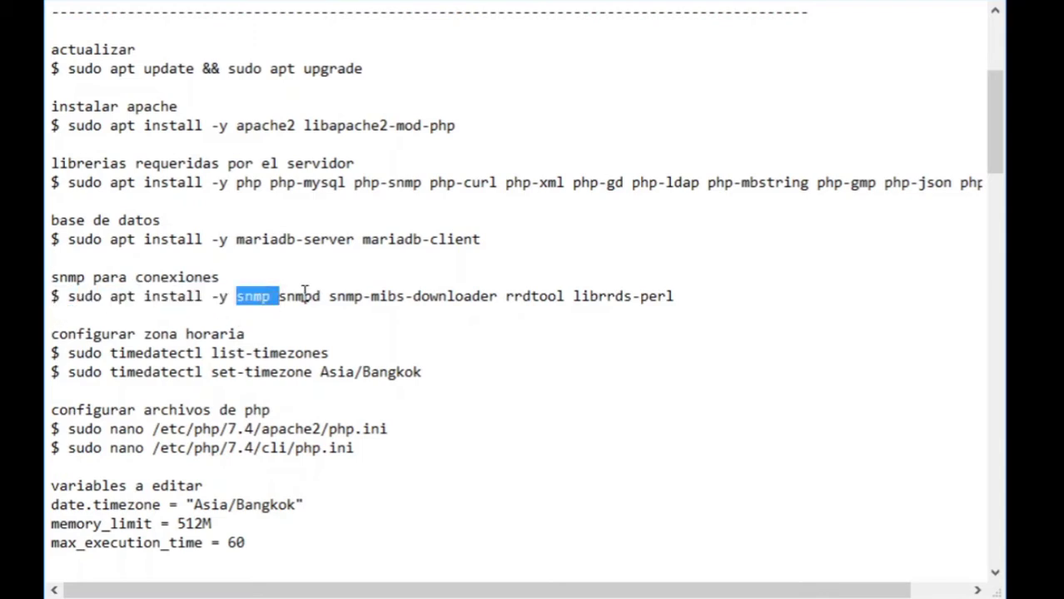
double_click(304, 290)
double_click(348, 310)
left_click_drag(328, 295, 701, 299)
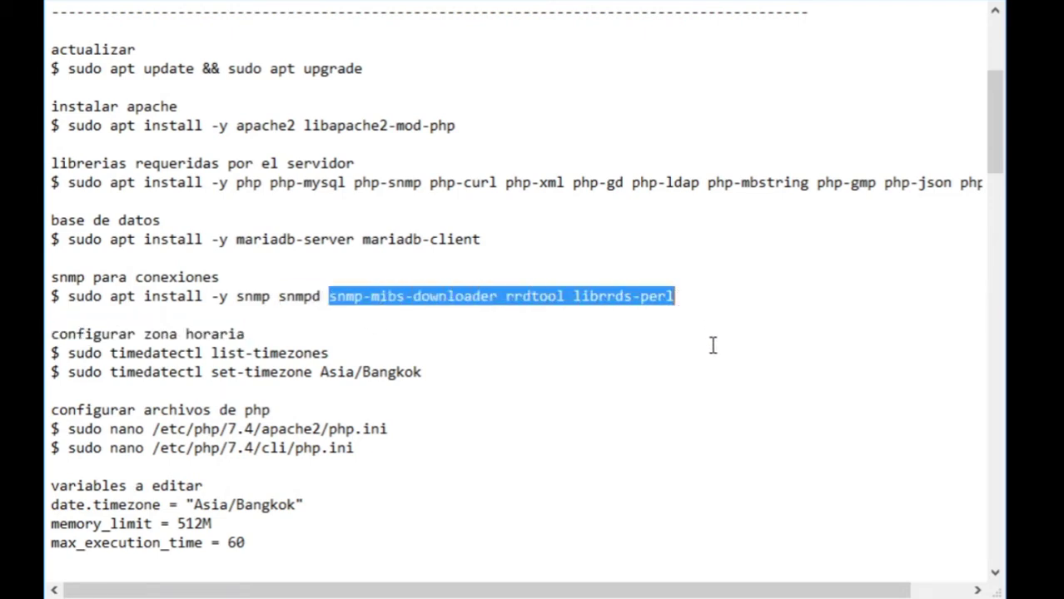
left_click(643, 344)
left_click_drag(505, 295, 565, 296)
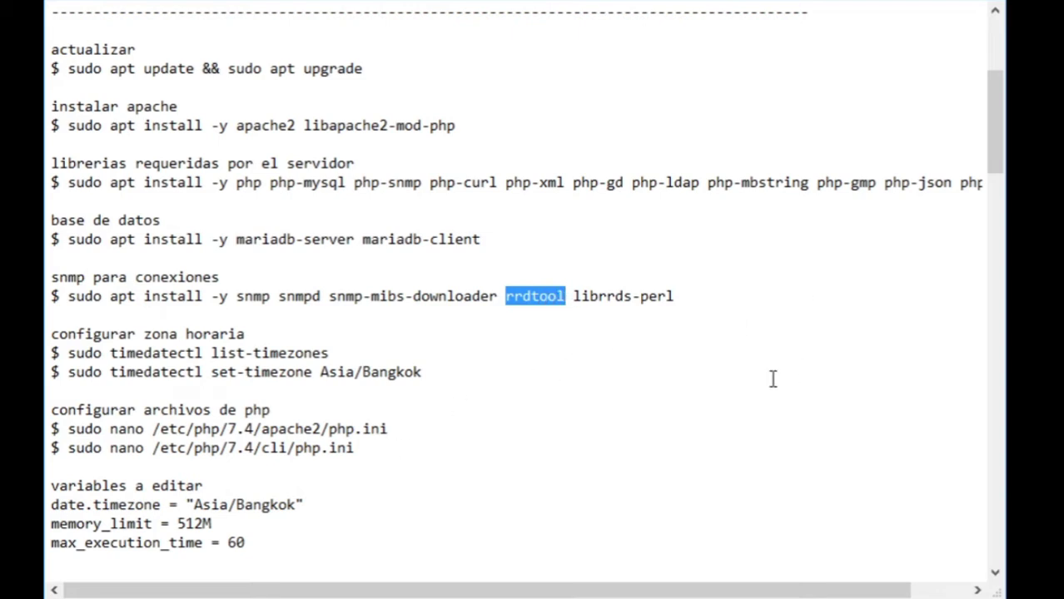
left_click(581, 327)
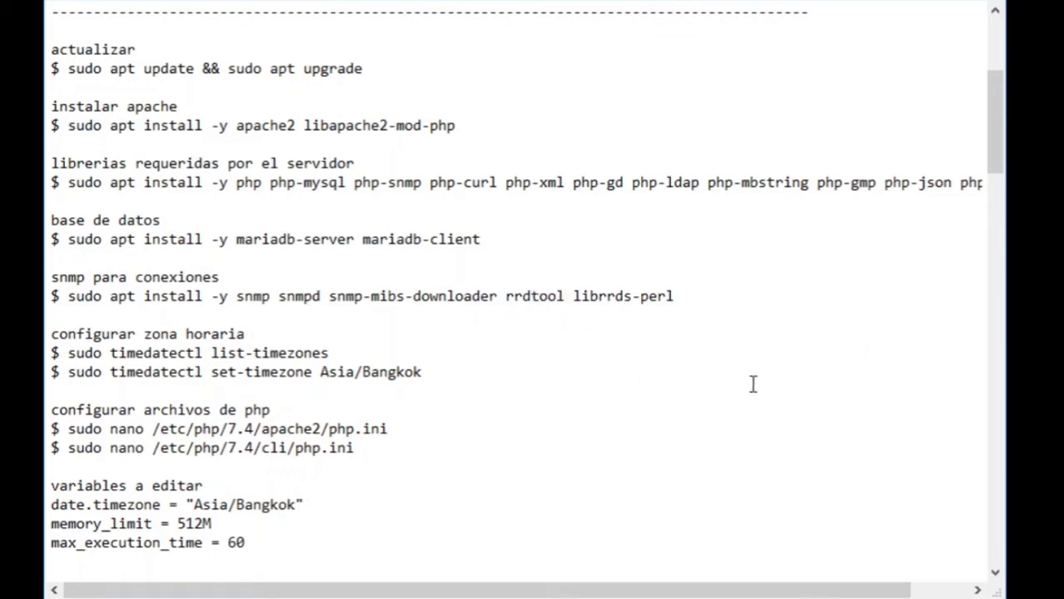
- Add a blank line after the list-timezones command
scroll(337, 298, "down", 1)
scroll(385, 279, "down", 1)
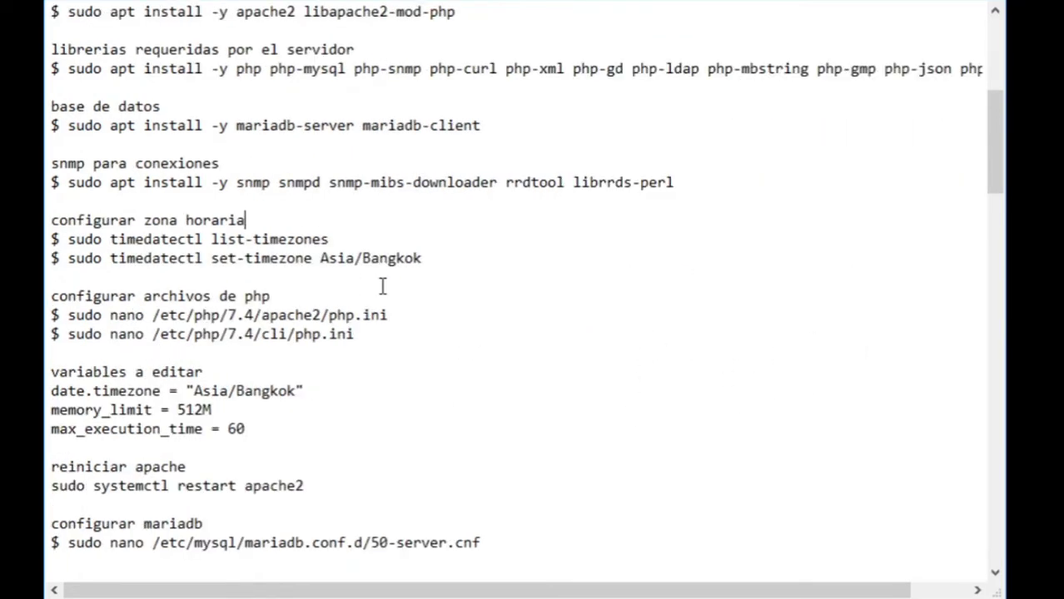
scroll(249, 201, "down", 2)
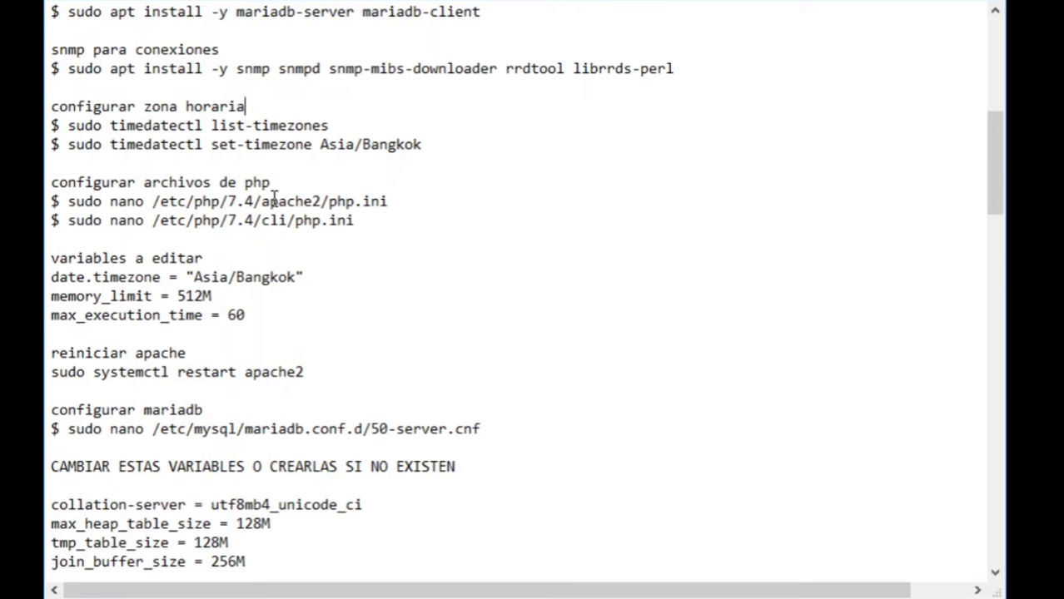
left_click(338, 126)
key("Return")
- Locate the list-timezones and set-timezone Asia/Bangkok commands by highlighting them
left_click_drag(342, 126, 47, 126)
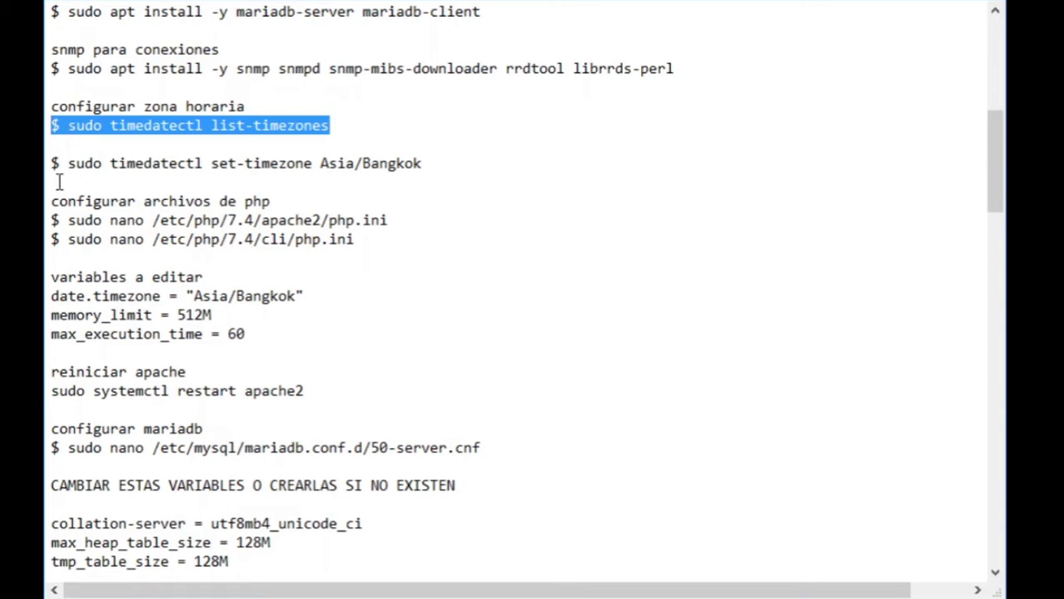
left_click_drag(50, 163, 445, 158)
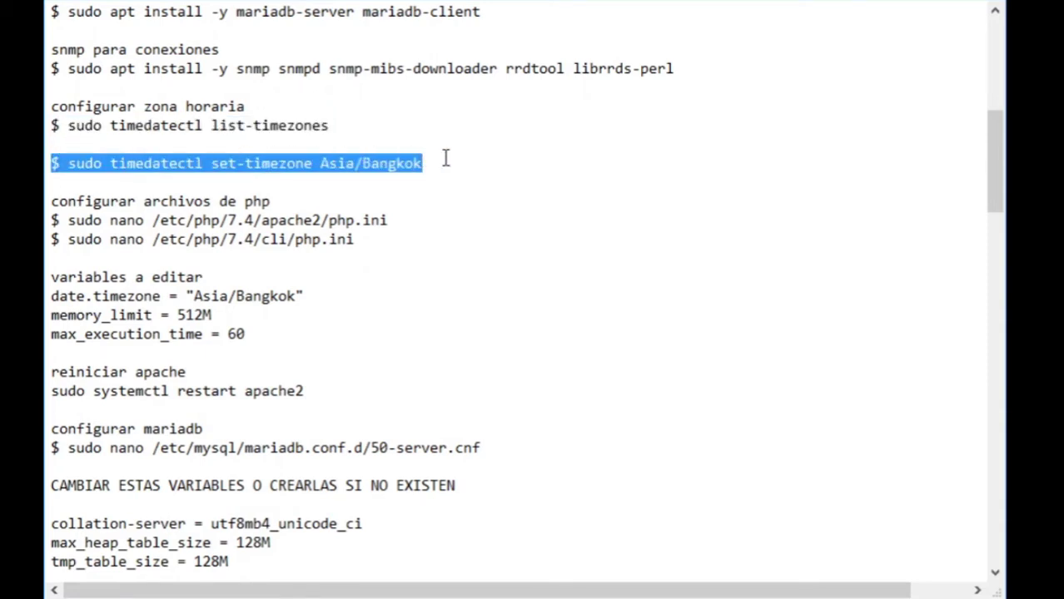
left_click(362, 184)
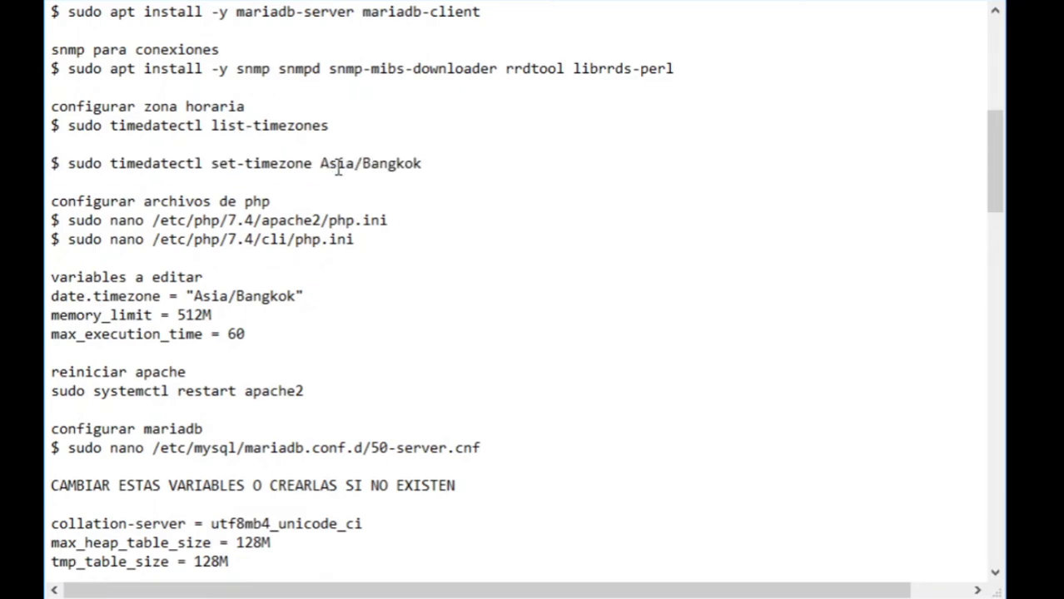
double_click(339, 164)
left_click(336, 163)
- Replace Asia/Bangkok with America/Costa_Rica in the set-timezone command
left_click_drag(357, 163, 333, 165)
type("mERC")
key("BackSpace")
key("BackSpace")
key("BackSpace")
type("ericca")
key("BackSpace")
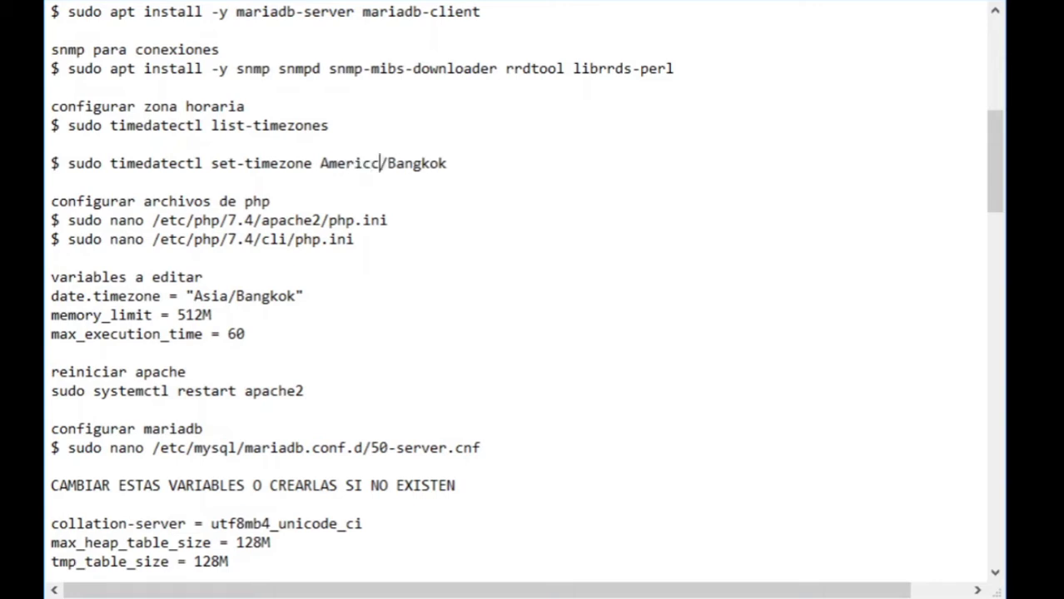
double_click(418, 162)
left_click(463, 158)
key("BackSpace")
key("BackSpace")
key("BackSpace")
key("BackSpace")
key("BackSpace")
key("BackSpace")
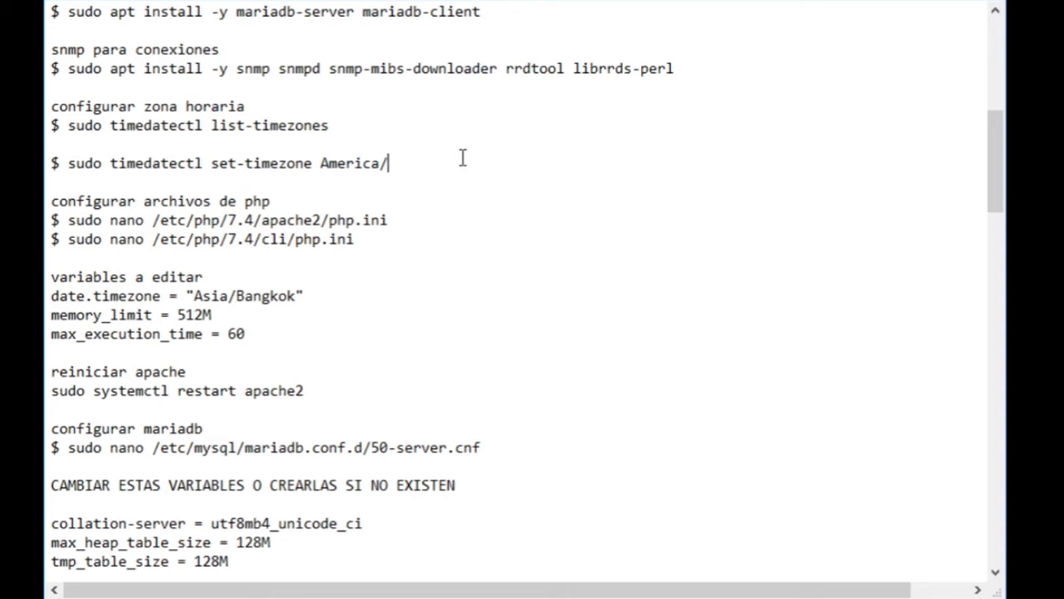
type("Costa_Rica")
left_click_drag(53, 201, 301, 203)
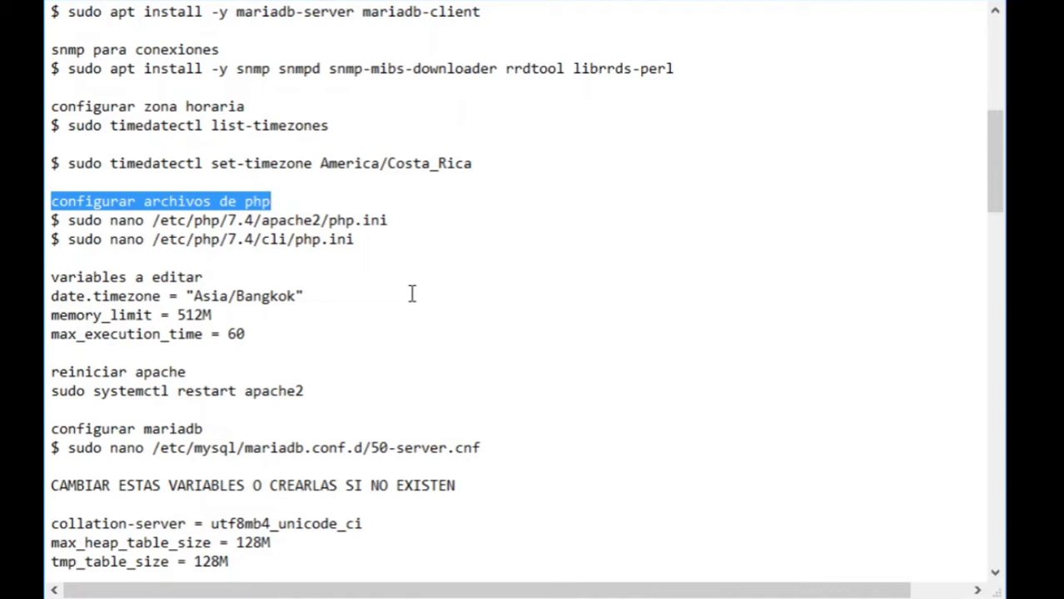
- Add a blank line after the apache2 php.ini nano command
double_click(487, 166)
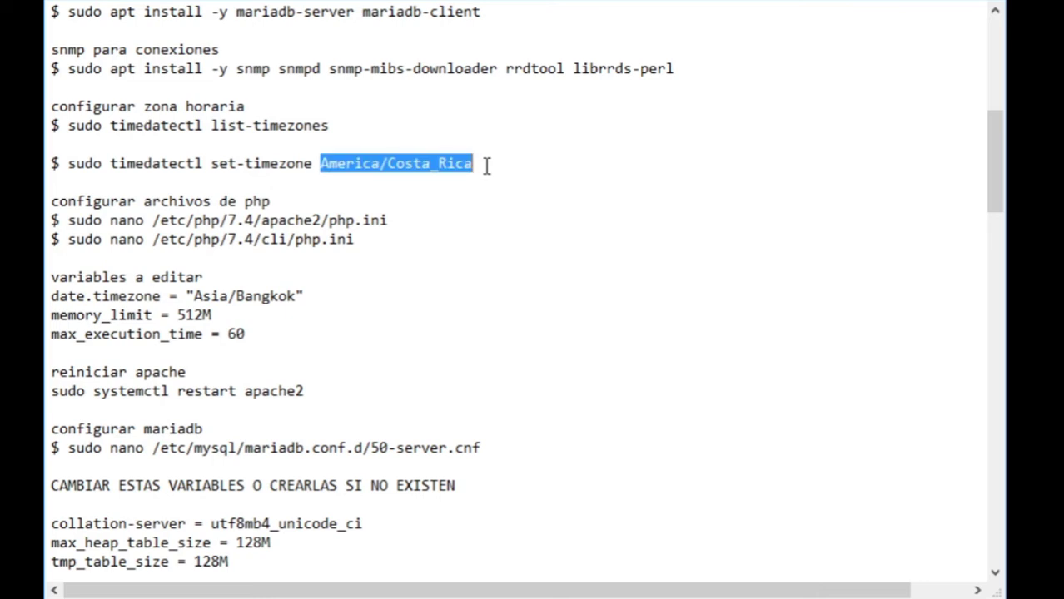
left_click(317, 185)
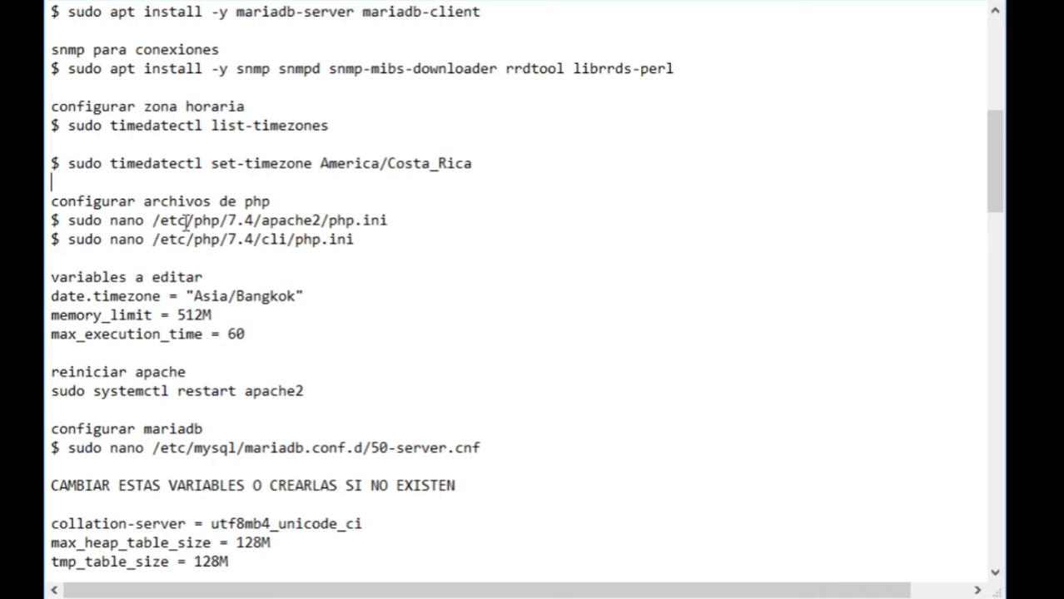
left_click_drag(50, 220, 413, 225)
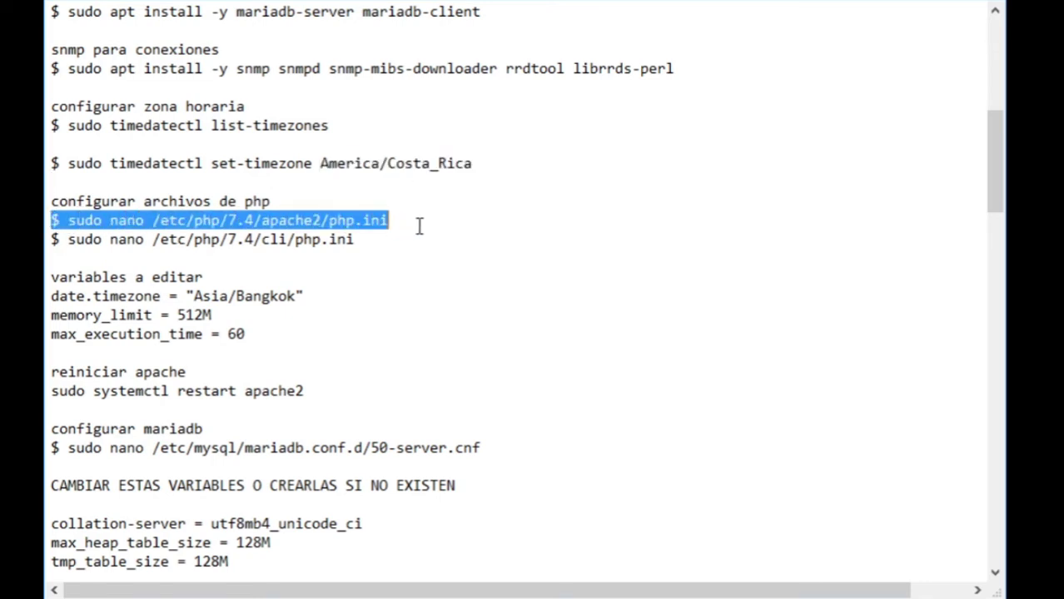
left_click(426, 221)
key("Return")
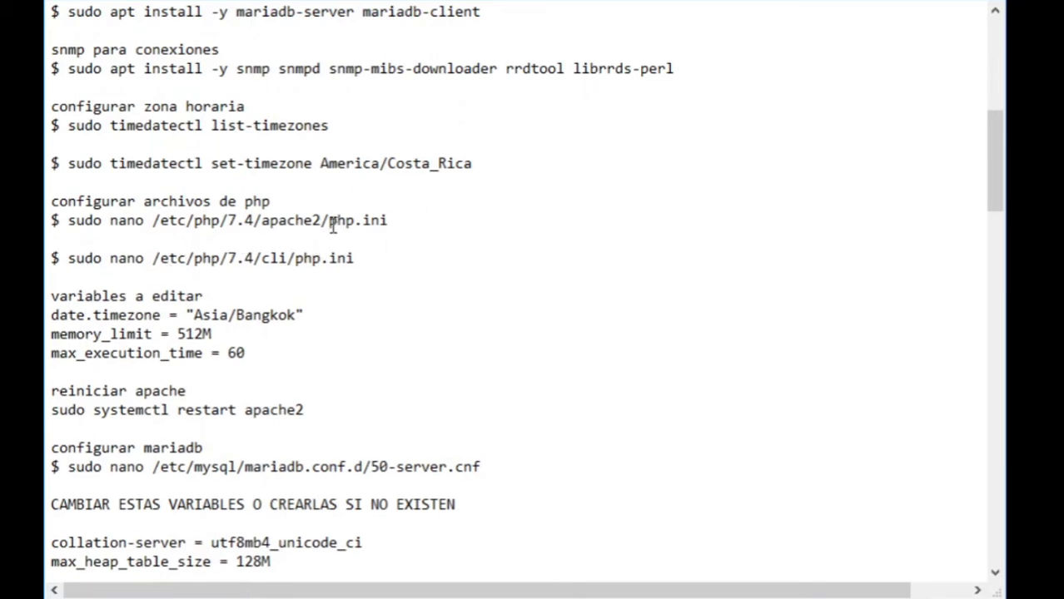
left_click_drag(331, 222, 399, 223)
left_click(152, 221, "shift")
left_click(291, 221)
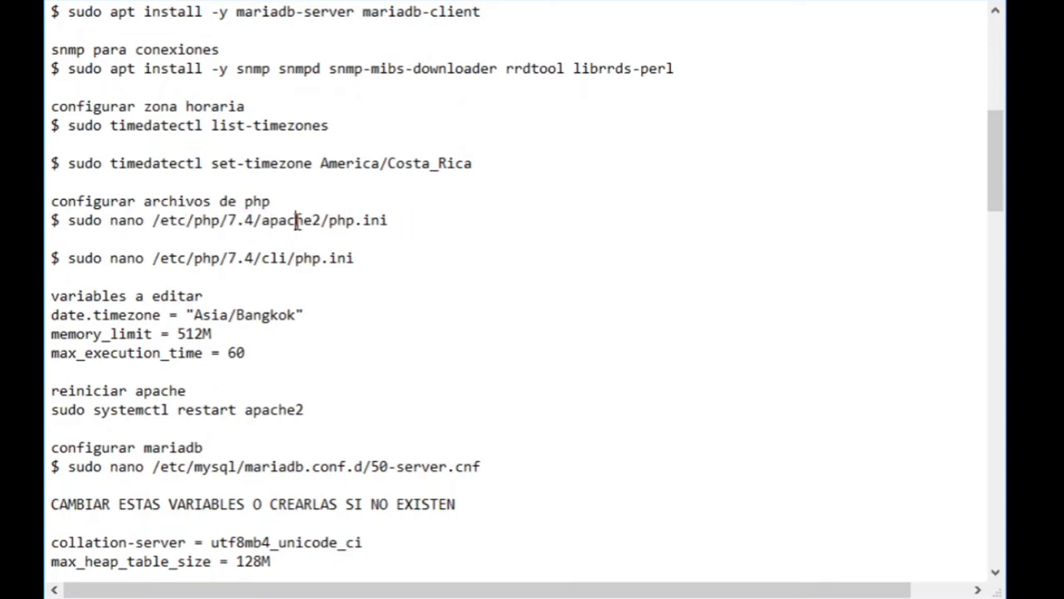
double_click(312, 261)
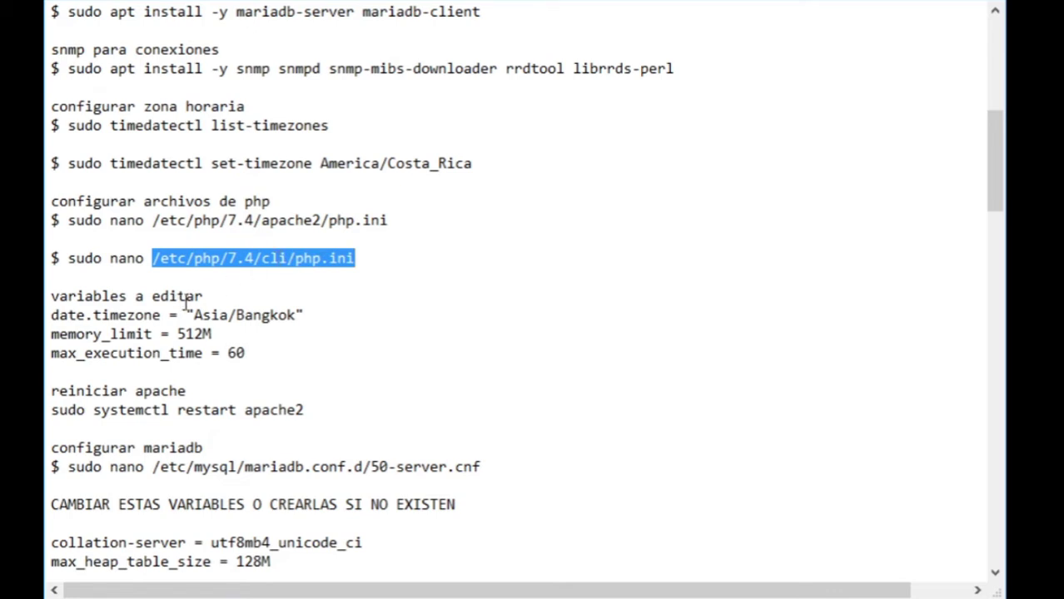
- Add blank lines after the 'variables a editar' heading and after max_execution_time = 60
scroll(104, 281, "down", 1)
left_click_drag(226, 239, 54, 239)
left_click(242, 240)
key("Return")
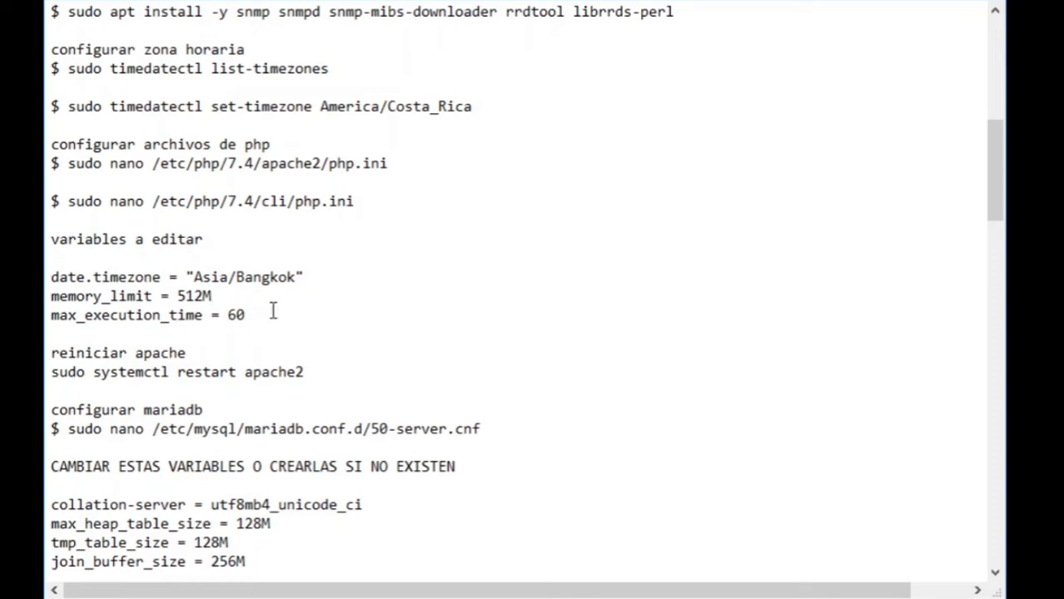
key("Return")
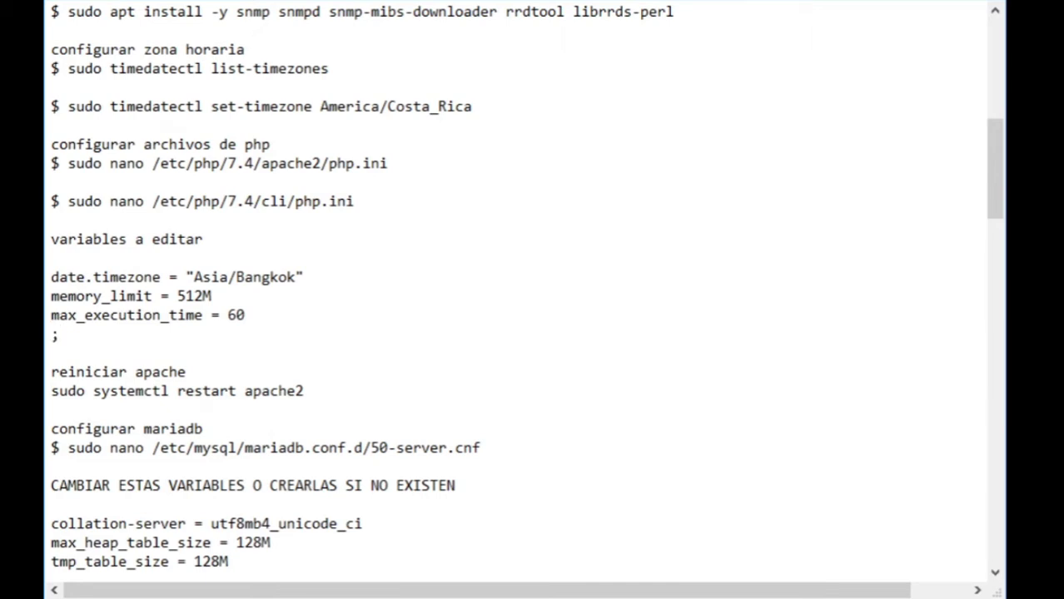
- Paste a copy of the date.timezone line below and add a blank line after max_execution_time
left_click_drag(51, 277, 295, 286)
key("ctrl+c")
left_click(93, 335)
key("ctrl+v")
left_click(252, 314)
key("Return")
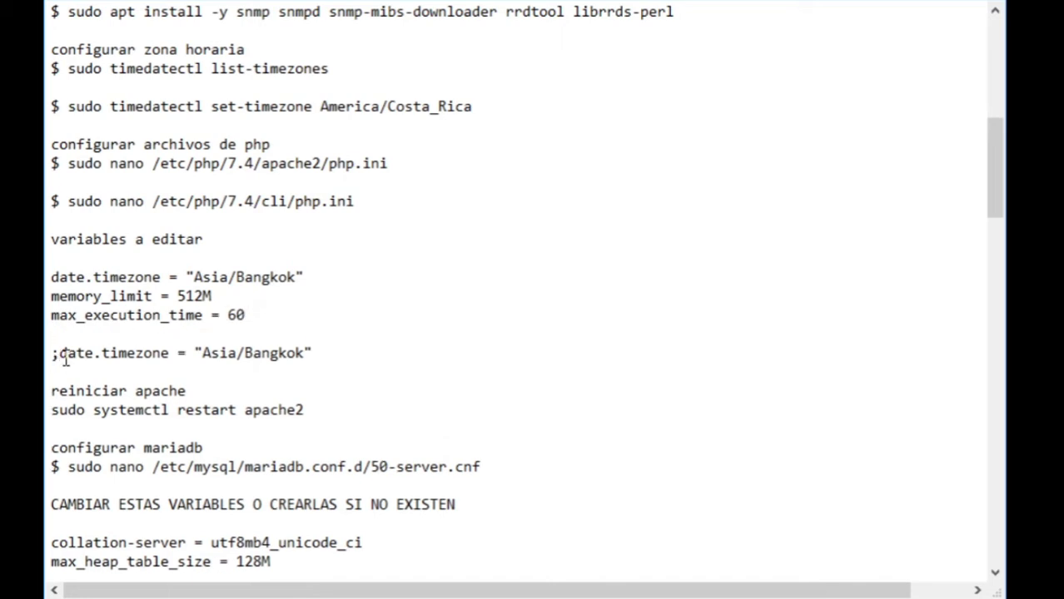
- Remove the semicolon from the pasted date.timezone line, then delete the duplicate entirely
left_click(57, 353)
key("BackSpace")
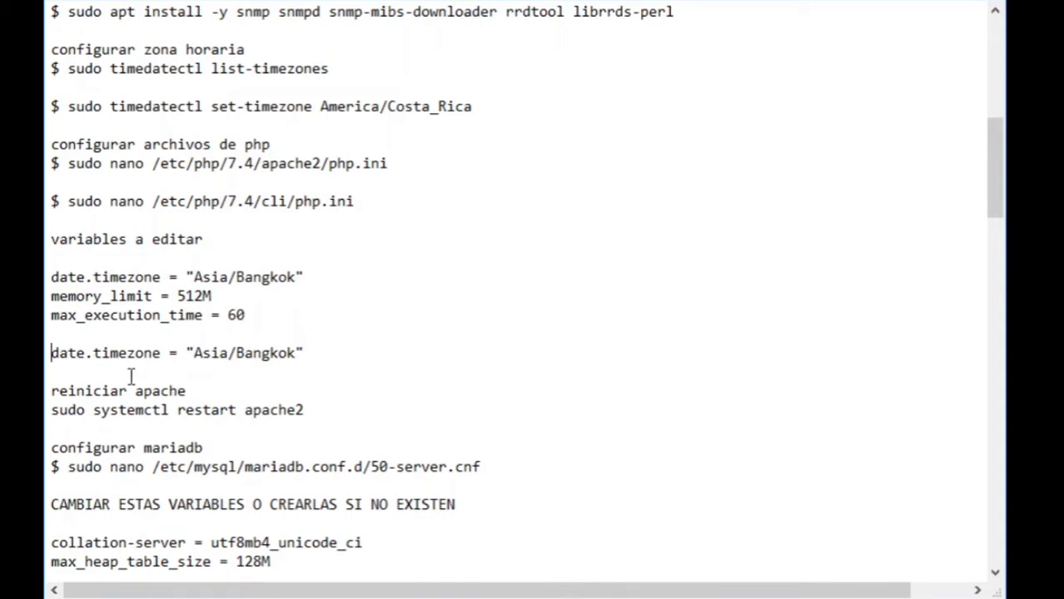
left_click_drag(288, 356, 47, 360)
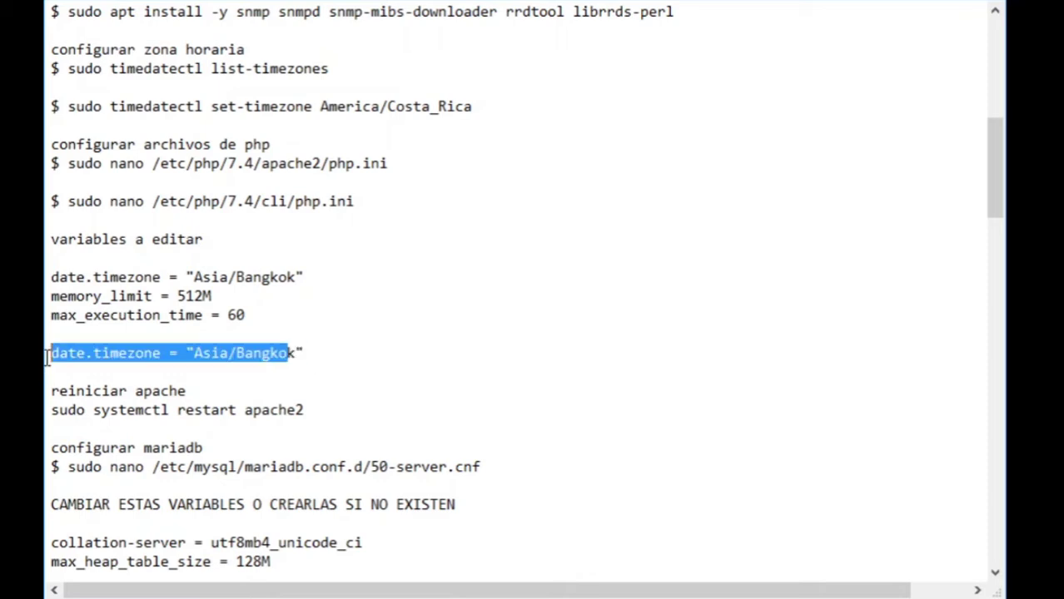
key("BackSpace")
key("Delete")
- Add two blank lines after the sudo systemctl restart apache2 command
scroll(225, 332, "down", 2)
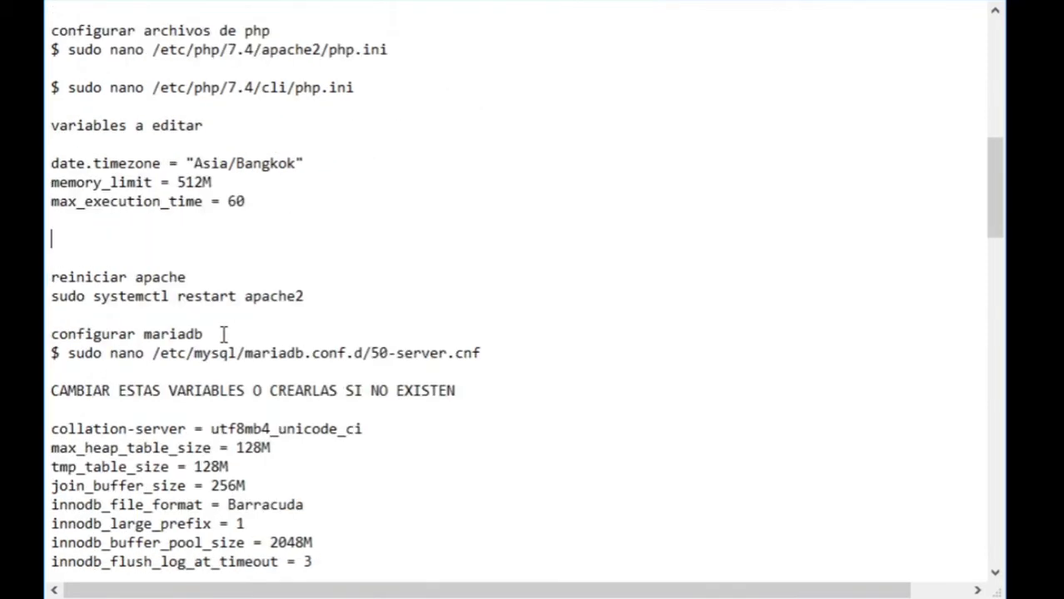
left_click_drag(51, 298, 352, 295)
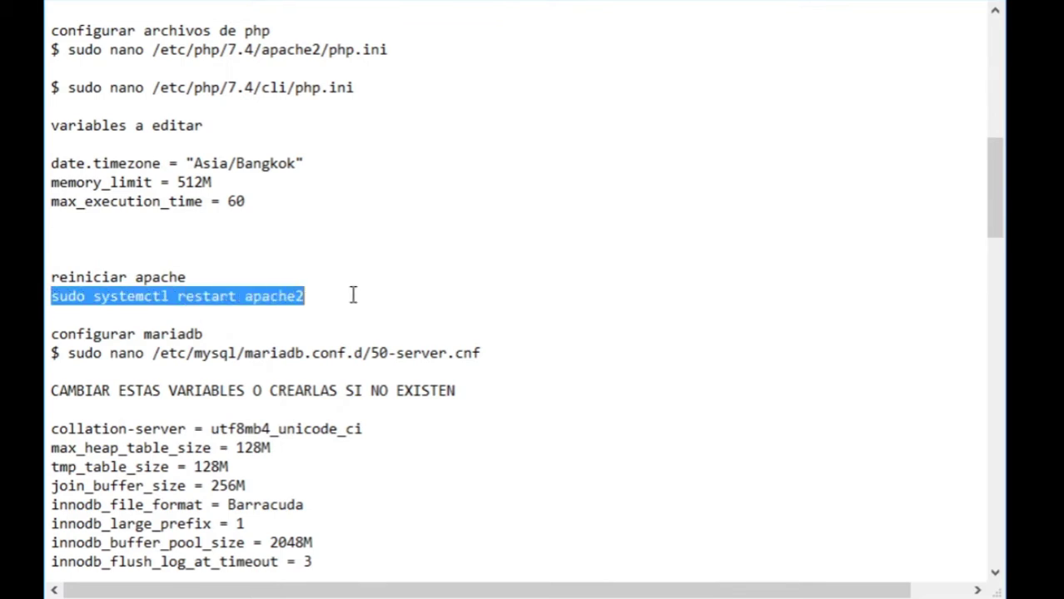
left_click(358, 278)
left_click(329, 288)
key("Return")
key("Return")
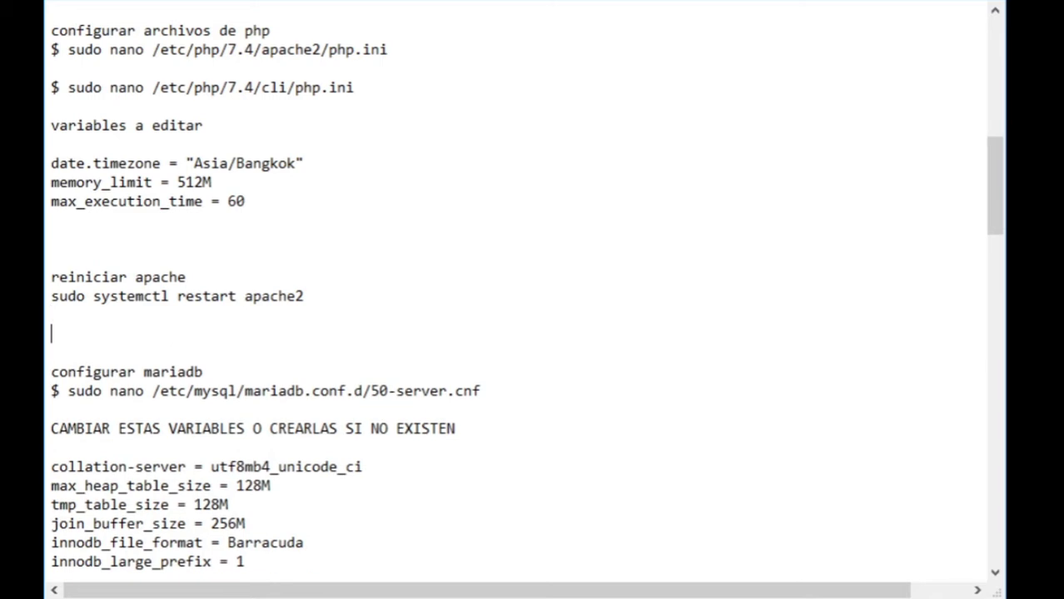
- Add an empty line after the collation-server utf8mb4_unicode_ci line
scroll(516, 300, "down", 6)
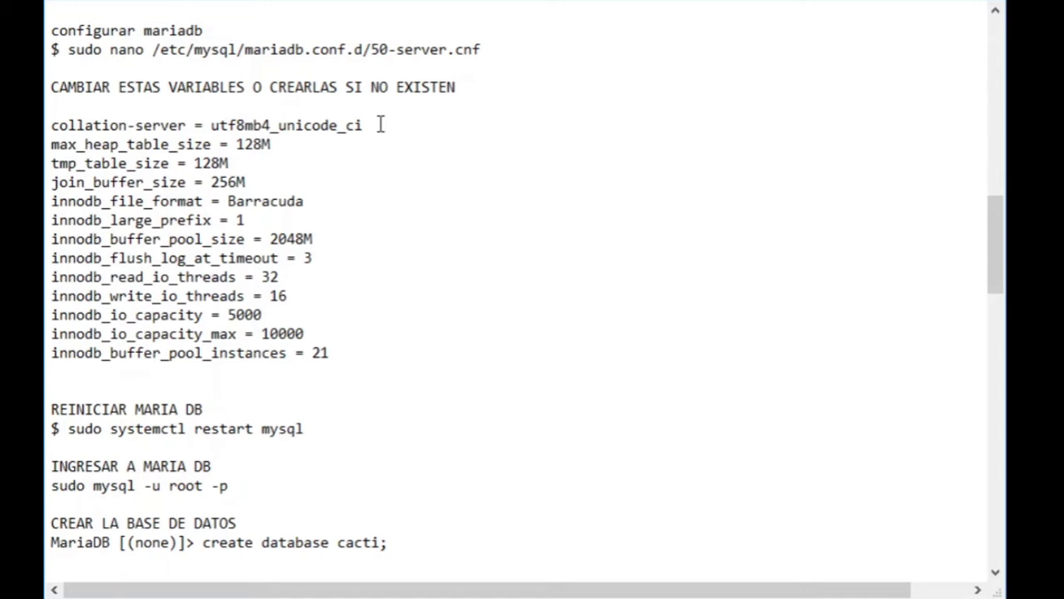
key("Return")
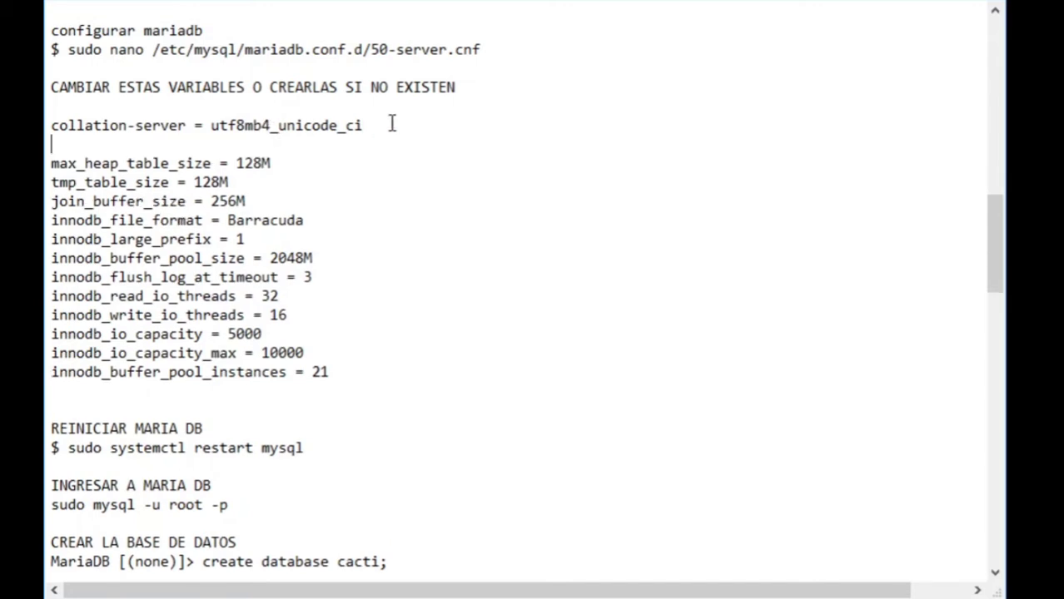
left_click(306, 123)
double_click(306, 122)
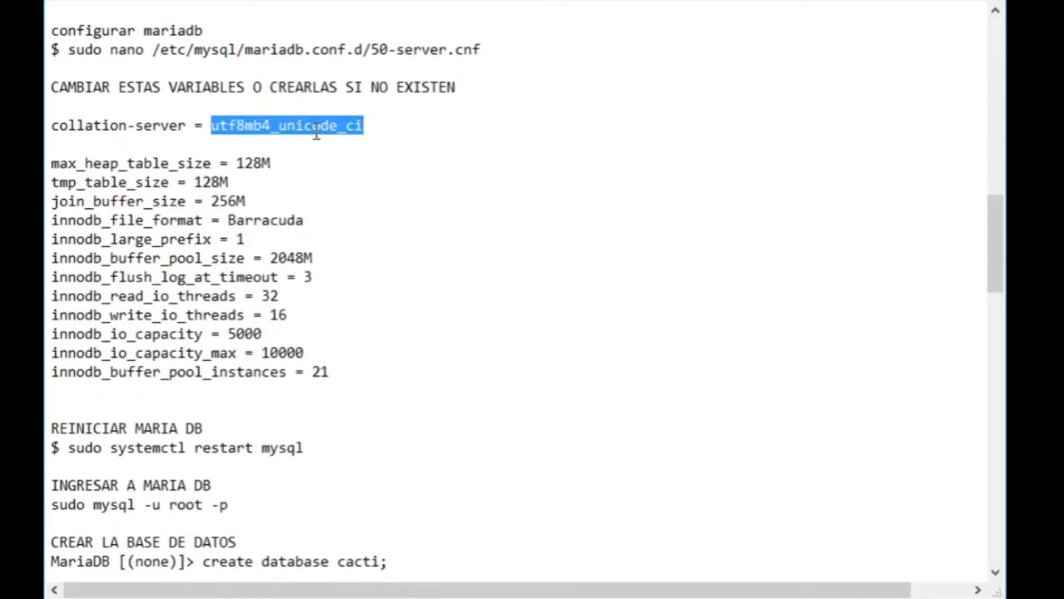
left_click(399, 131)
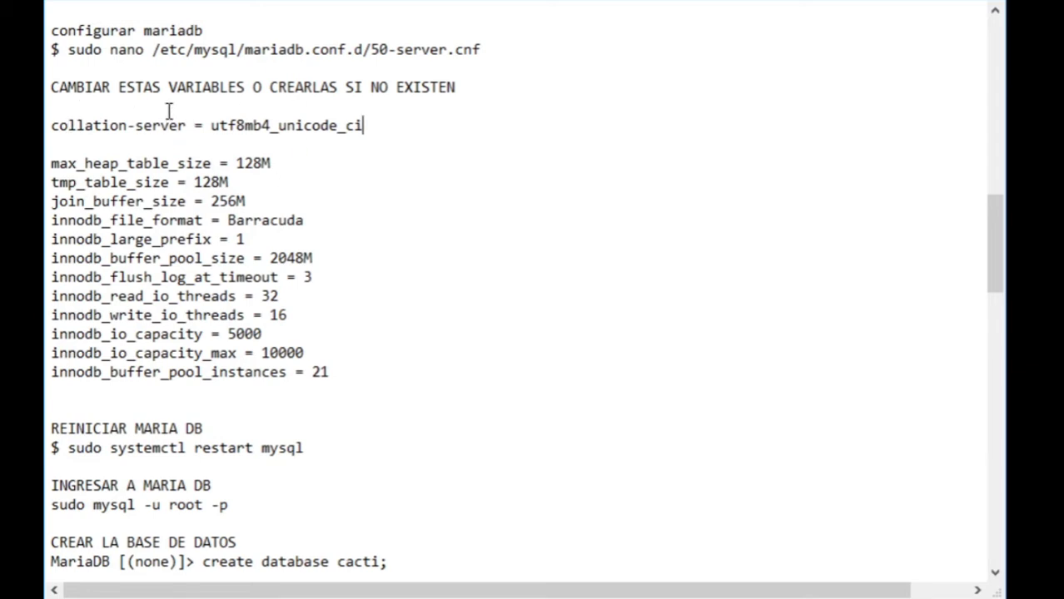
- Insert blank lines under the CAMBIAR heading, type a 'ctrl+w' note, then delete it
left_click(485, 93)
key("Return")
key("Return")
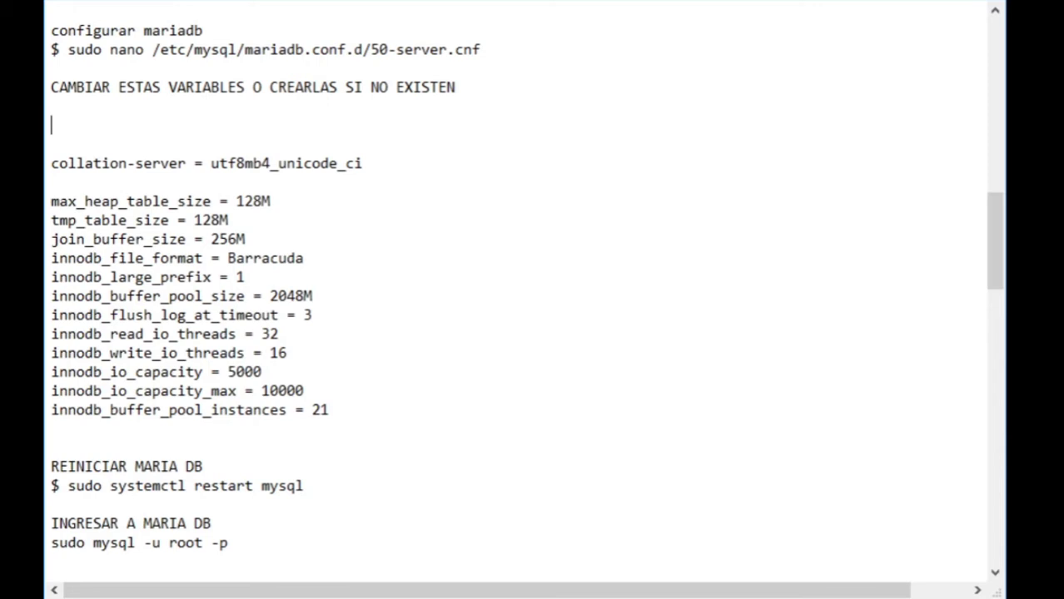
type("ctrl+w")
left_click_drag(131, 127, 46, 124)
left_click(185, 163)
left_click_drag(185, 163, 49, 163)
left_click(124, 124)
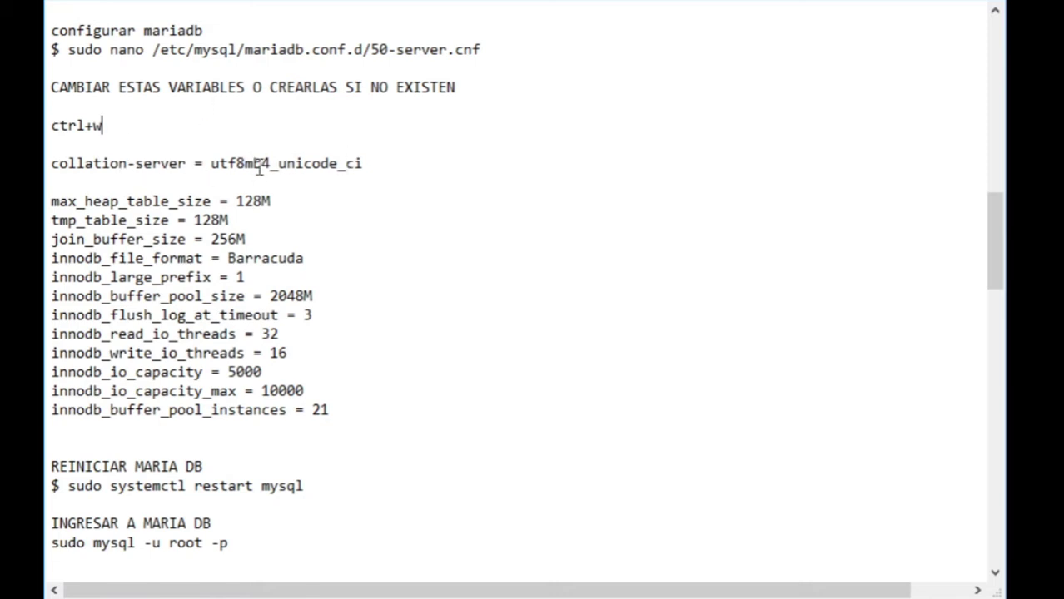
left_click_drag(137, 129, 50, 125)
key("BackSpace")
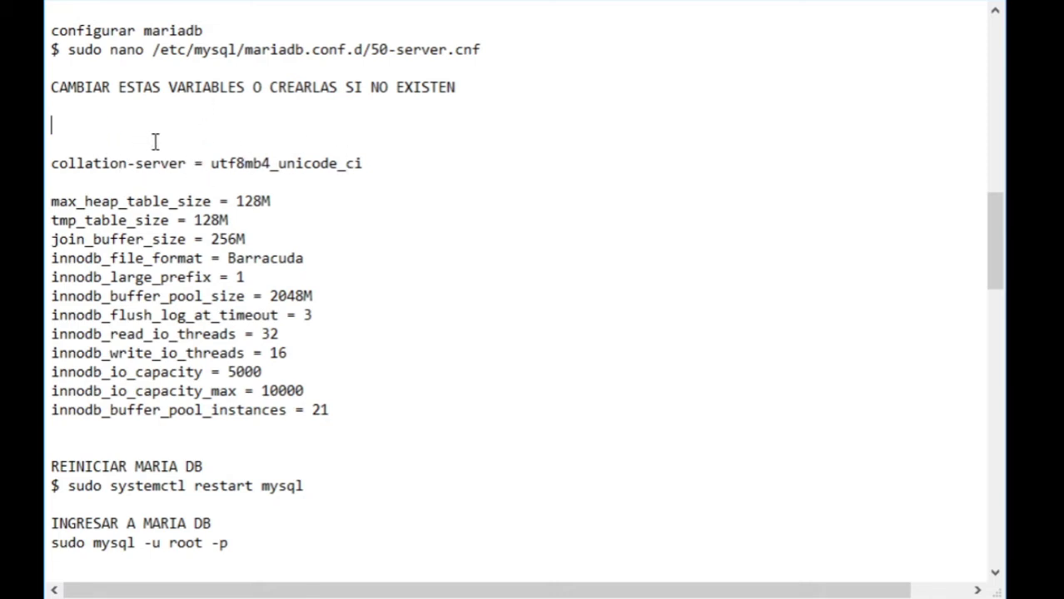
scroll(224, 109, "down", 2)
left_click_drag(393, 47, 50, 50)
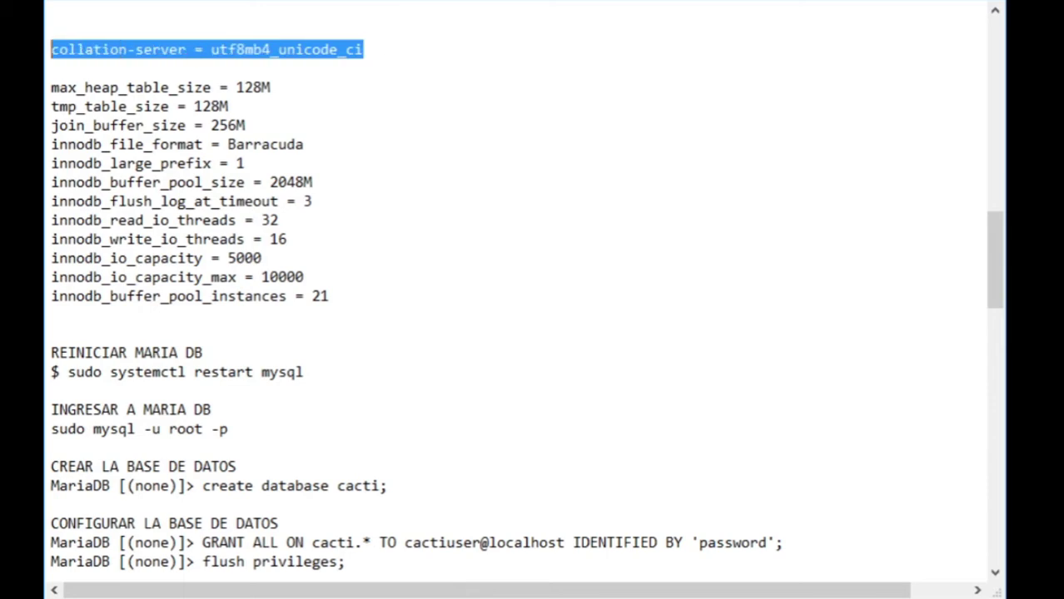
- Insert a '#inno db' comment two lines below collation-server, then remove its space
left_click(50, 87)
left_click_drag(50, 87, 339, 301)
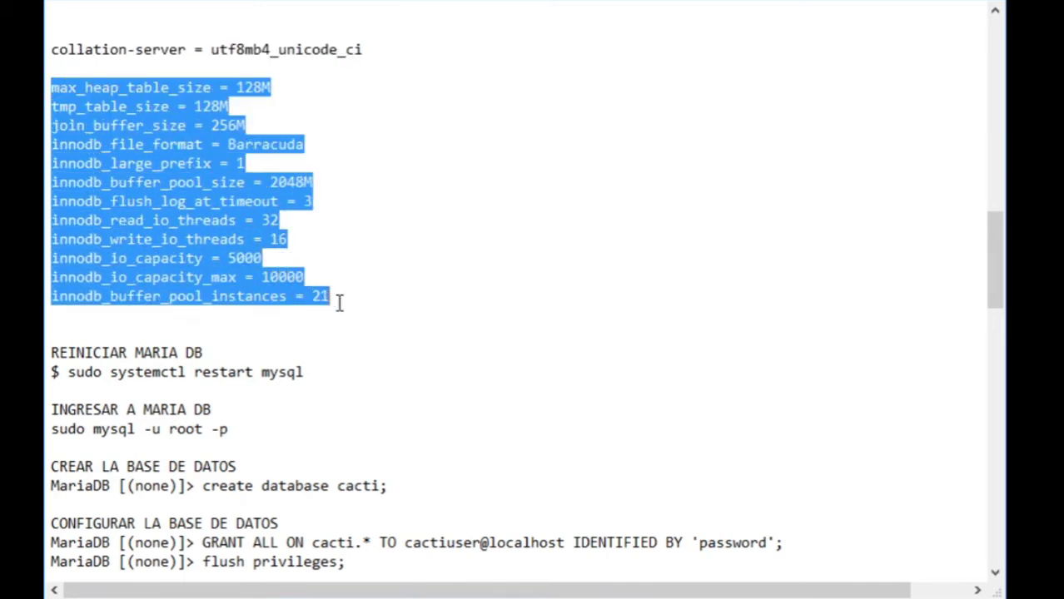
scroll(302, 221, "up", 3)
scroll(302, 221, "down", 3)
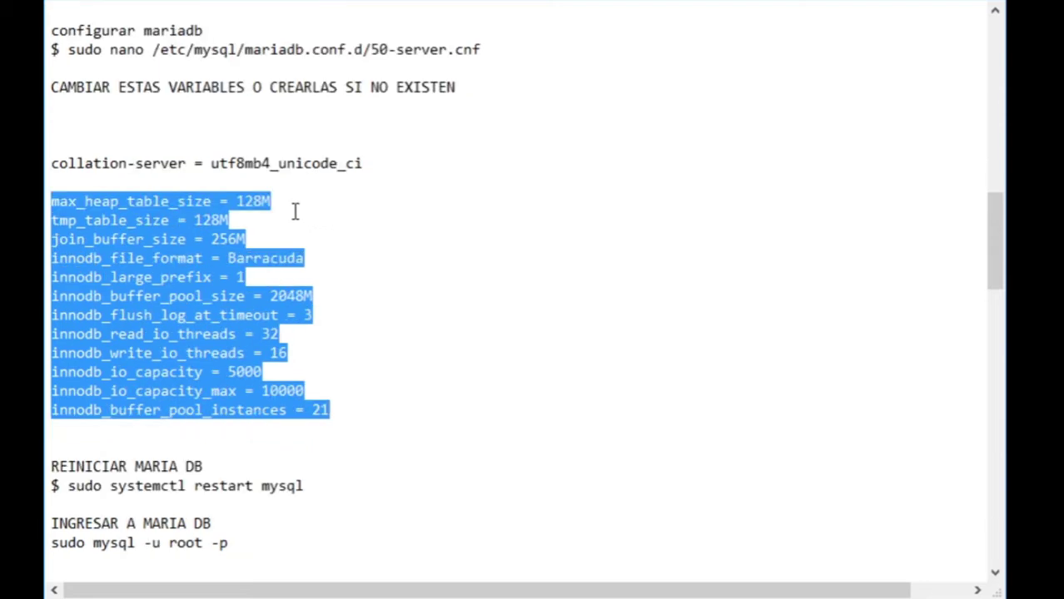
left_click(391, 166)
key("Return")
key("Return")
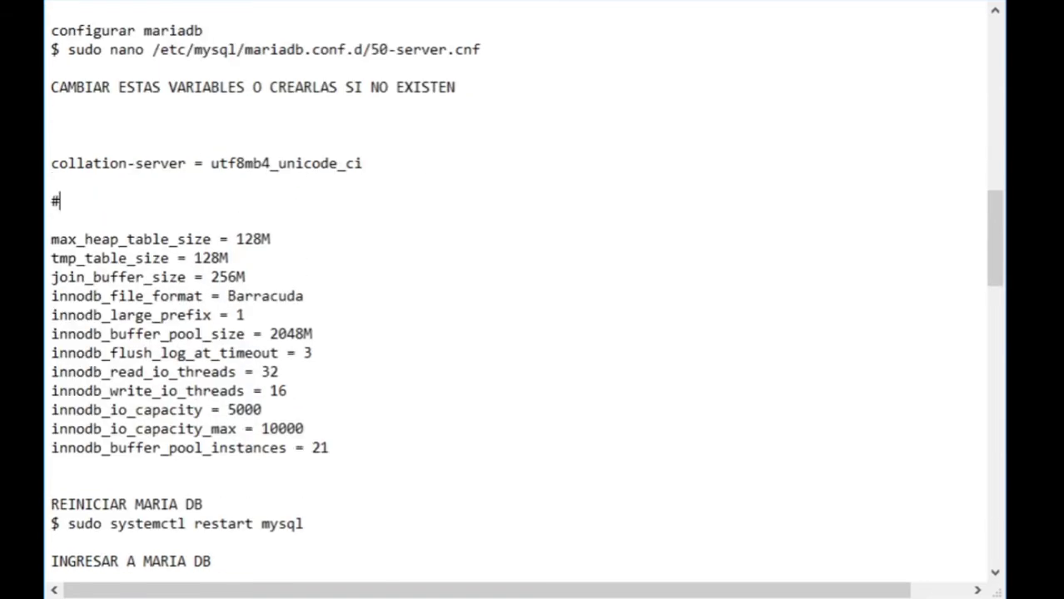
type("#inno db")
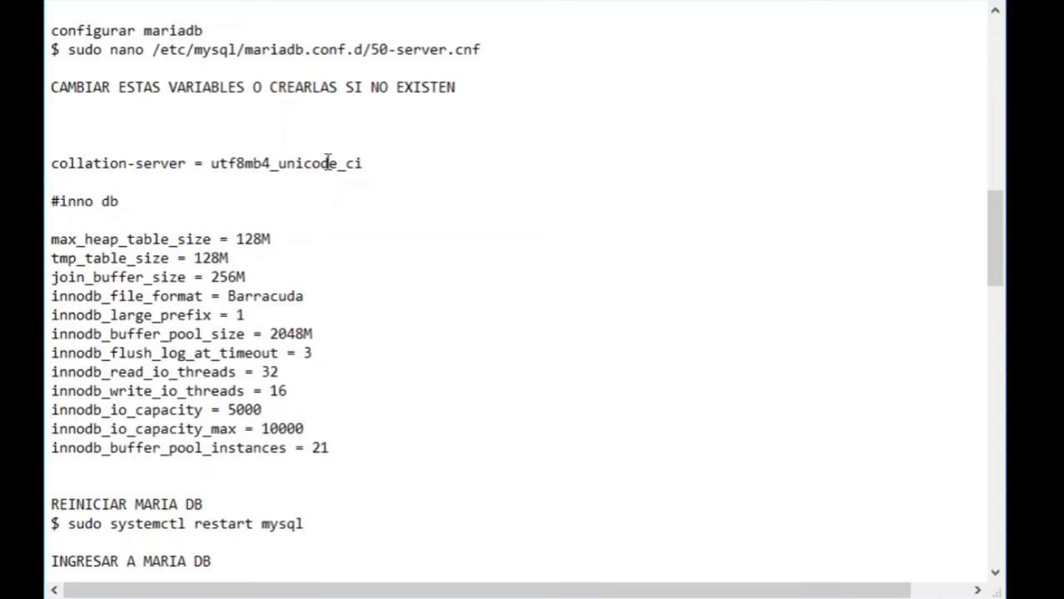
left_click(101, 202)
key("BackSpace")
- Finish the #inno_db comment with an underscore and review the innodb_file_format, large_prefix and buffer_pool_size lines
type("_")
scroll(125, 237, "down", 4)
scroll(216, 106, "up", 1)
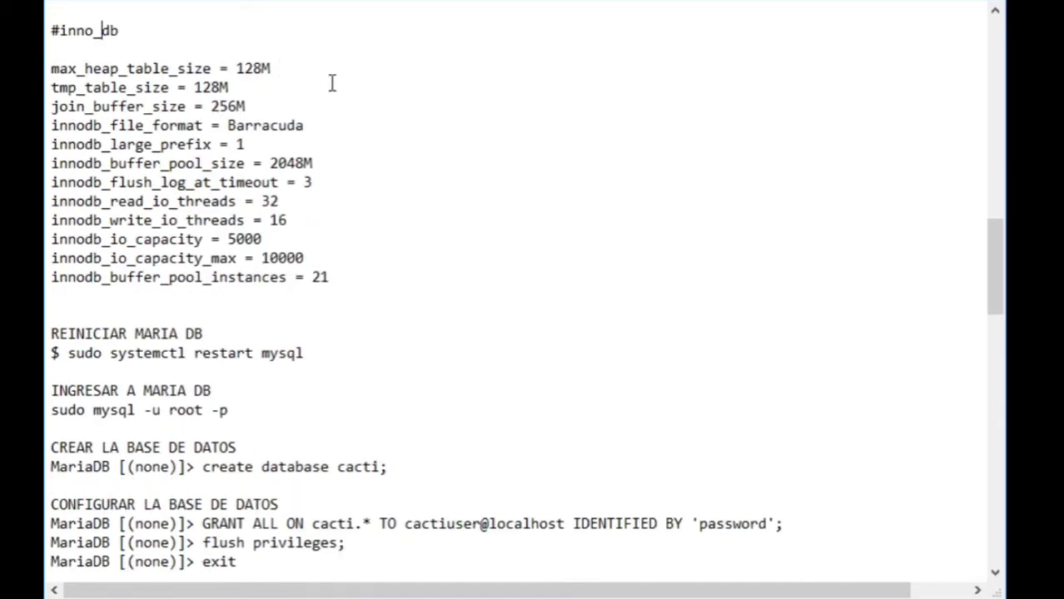
left_click_drag(53, 126, 350, 125)
left_click_drag(278, 147, 67, 144)
left_click_drag(342, 163, 47, 169)
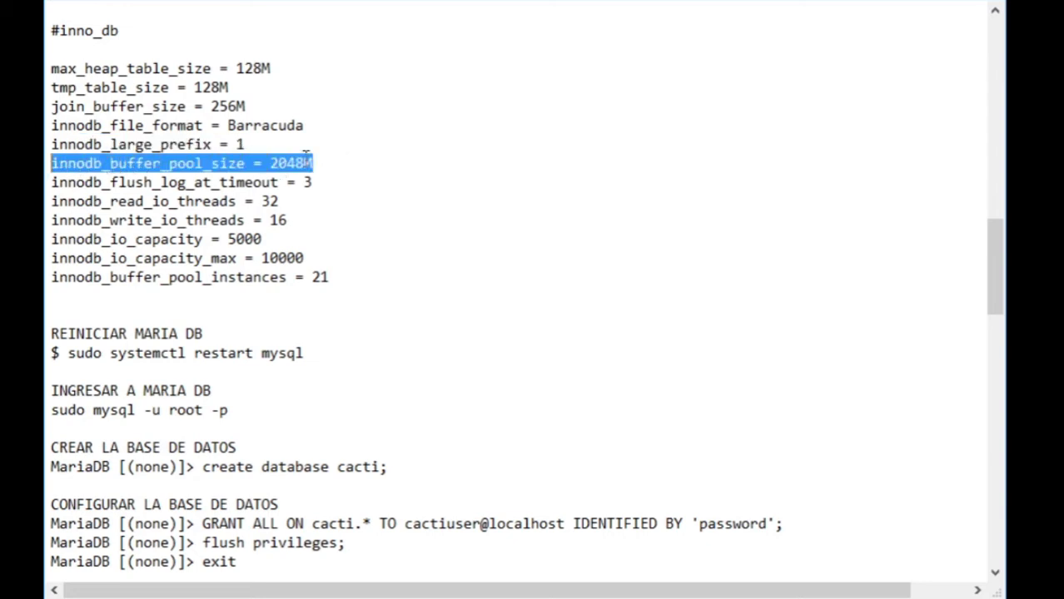
left_click(358, 163)
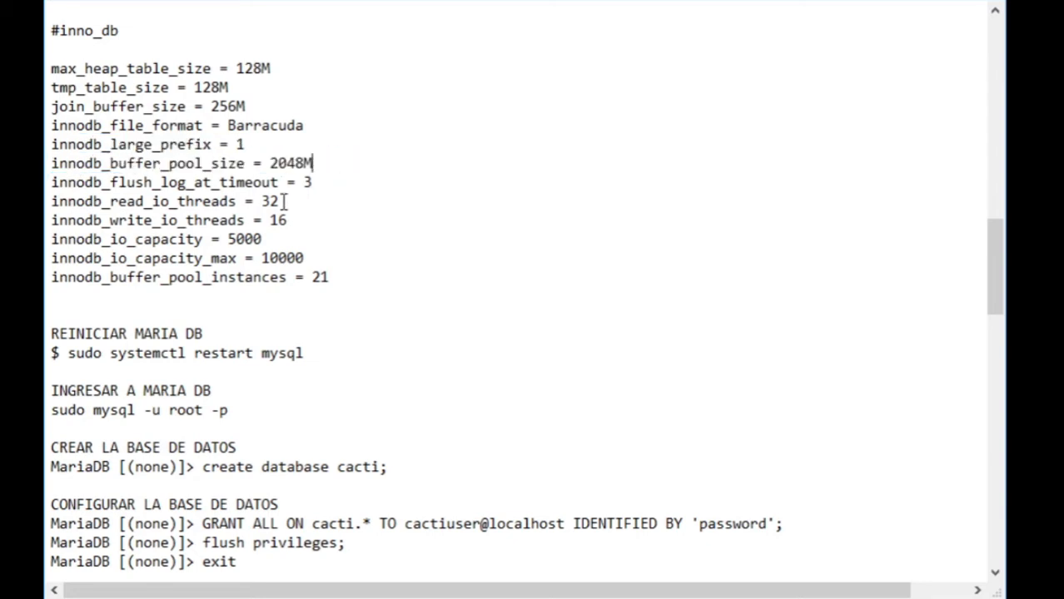
- Add a blank line after the REINICIAR MARIA DB heading
scroll(284, 201, "down", 2)
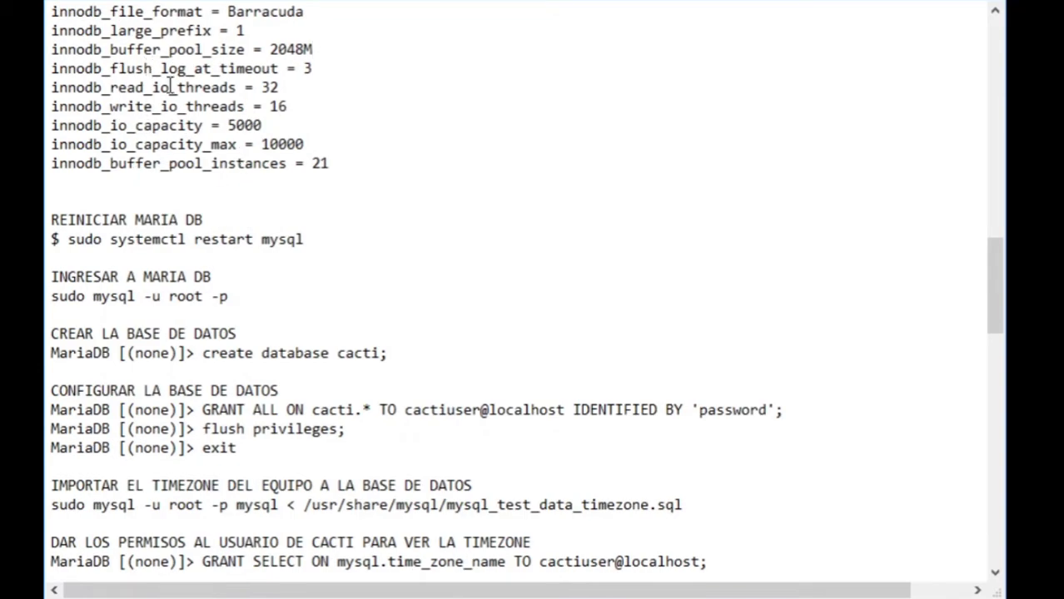
scroll(171, 87, "down", 1)
scroll(210, 121, "down", 2)
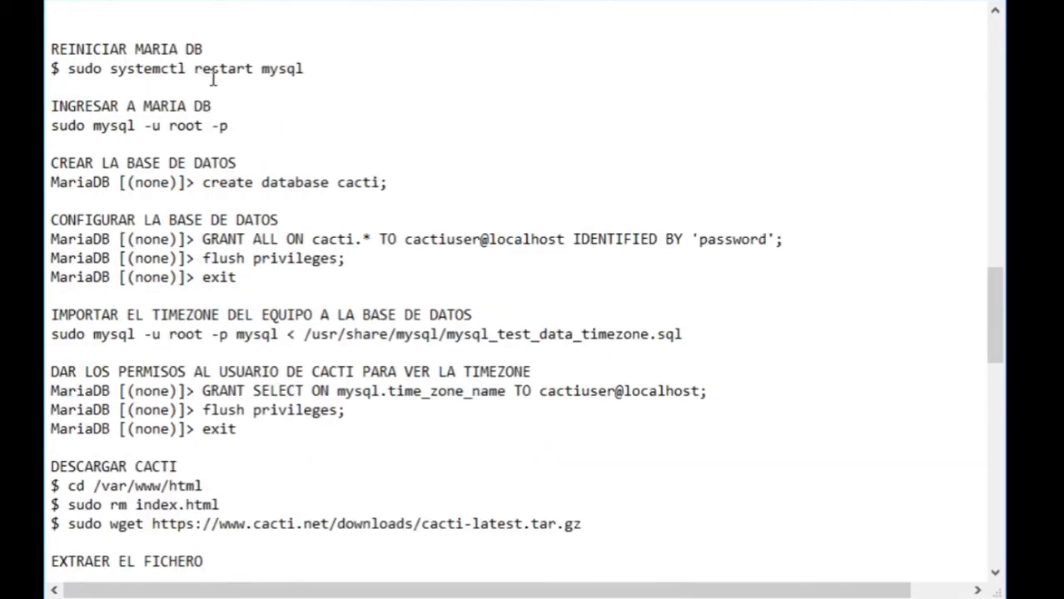
scroll(214, 82, "up", 1)
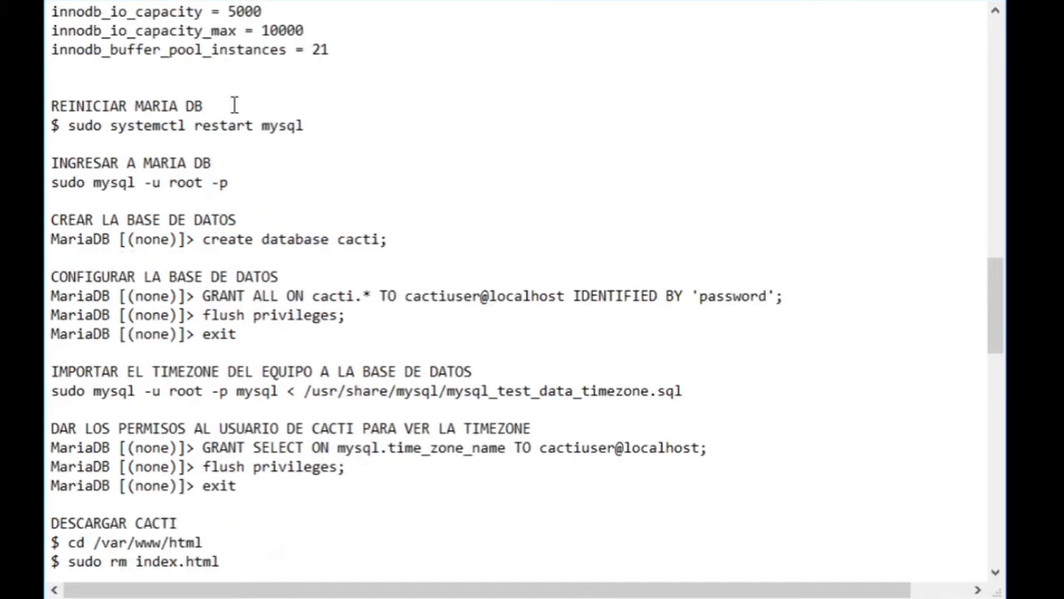
scroll(234, 105, "up", 4)
scroll(236, 108, "down", 4)
left_click(235, 102)
key("Return")
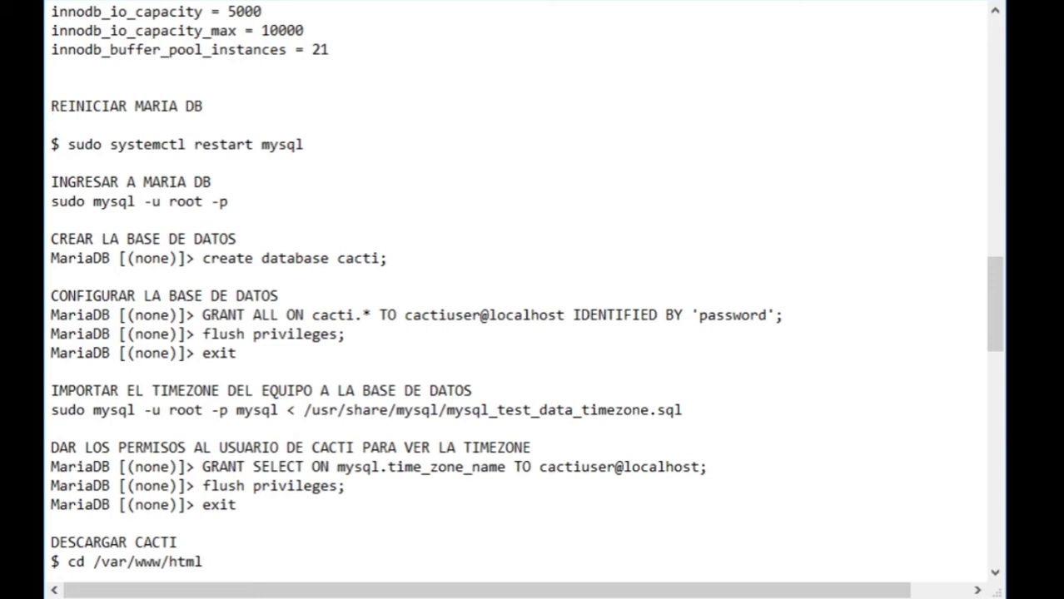
left_click(62, 145)
left_click_drag(62, 145, 309, 143)
left_click(360, 143)
scroll(233, 200, "down", 2)
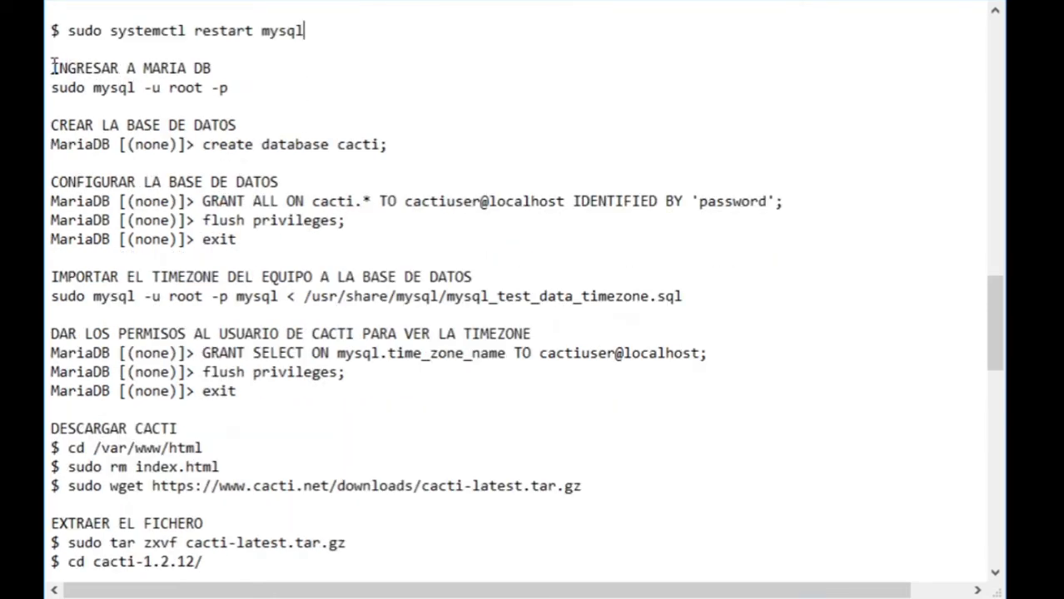
left_click_drag(52, 67, 241, 79)
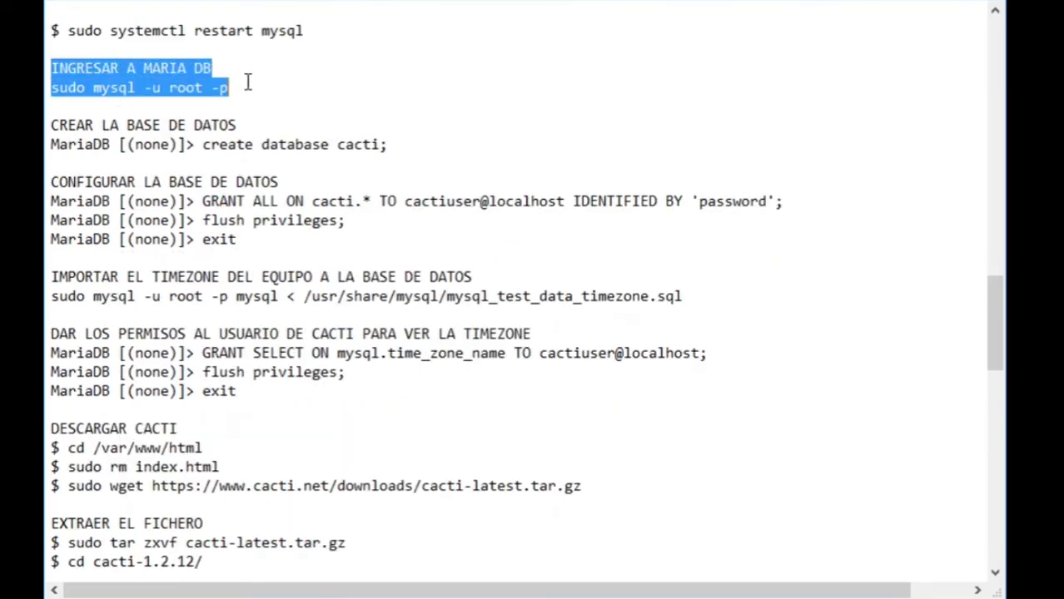
left_click(293, 83)
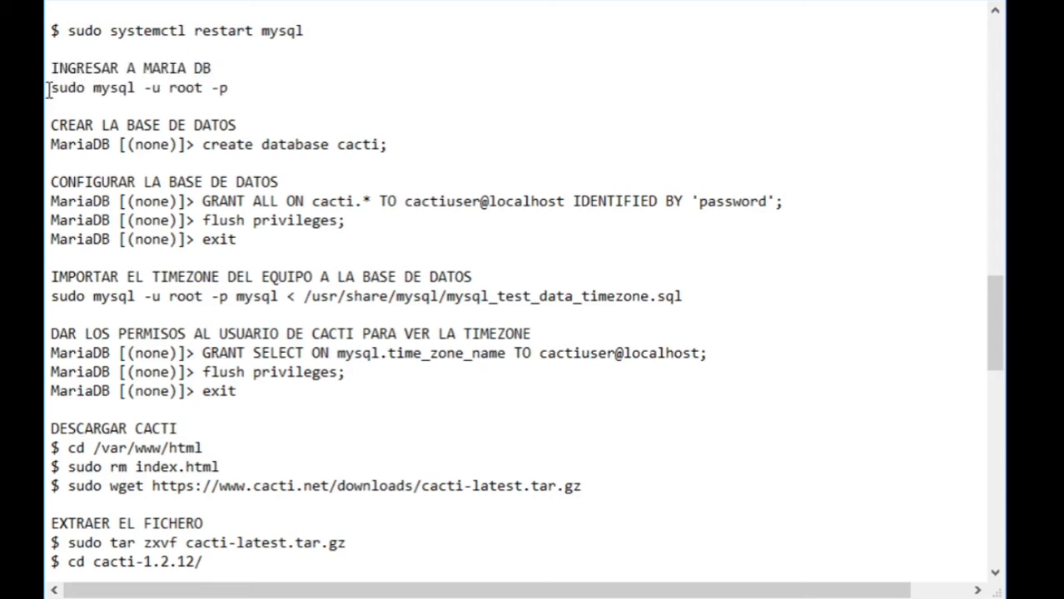
left_click_drag(47, 88, 240, 86)
double_click(81, 87)
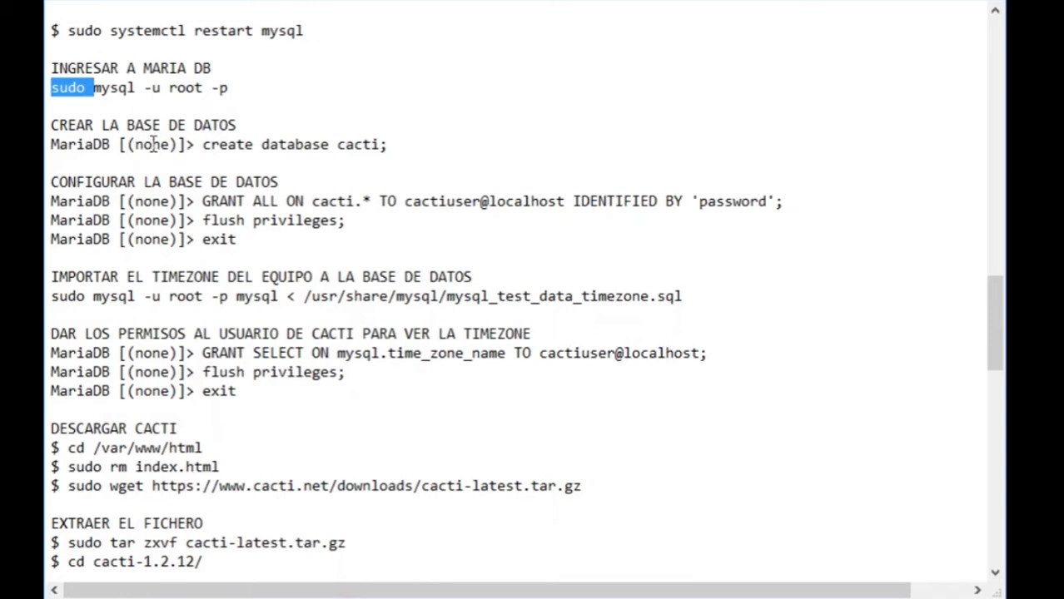
left_click_drag(195, 145, 51, 146)
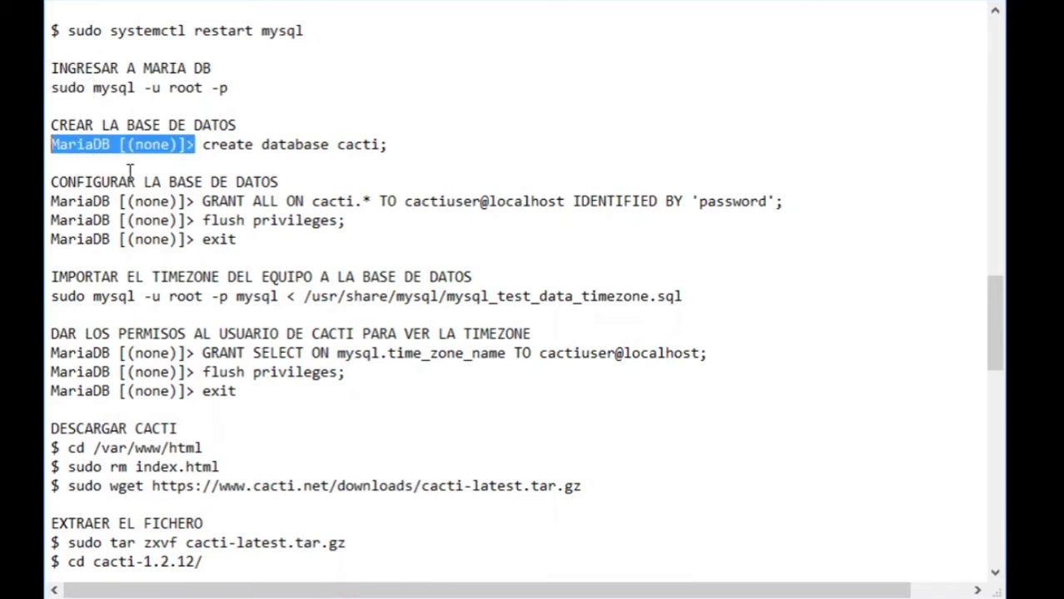
left_click(202, 147)
left_click_drag(354, 155, 398, 150)
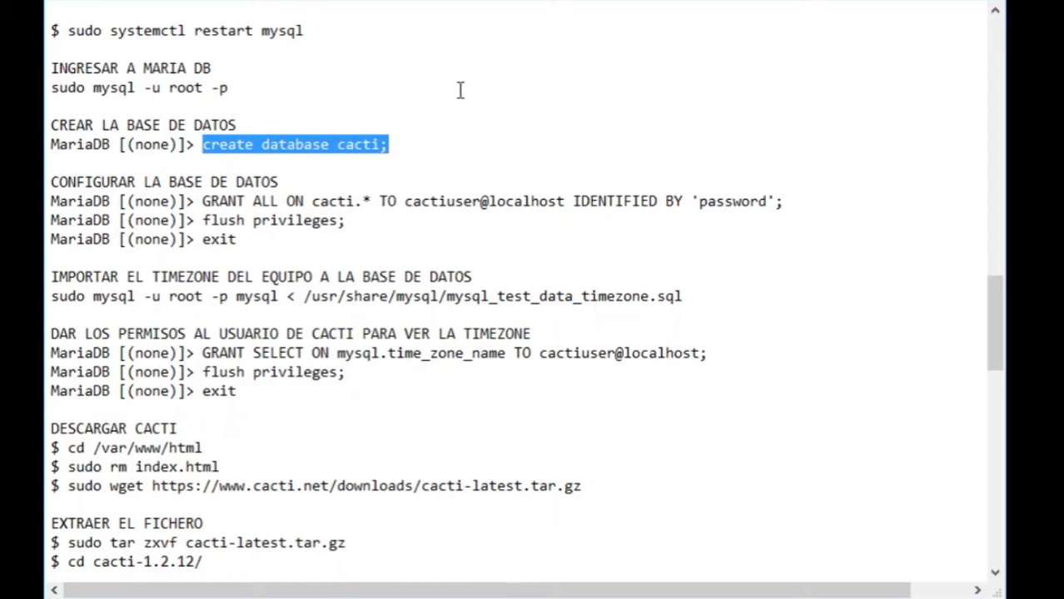
left_click(301, 181)
- Add a blank line under CONFIGURAR LA BASE DE DATOS and review the GRANT ALL ON cacti.* command's user
key("Return")
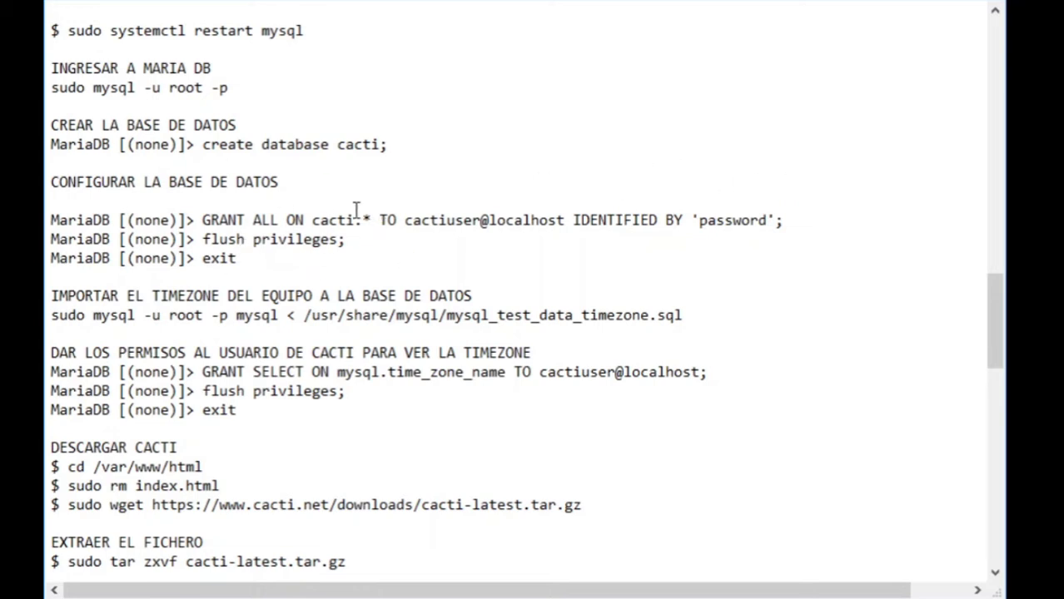
left_click_drag(204, 219, 314, 219)
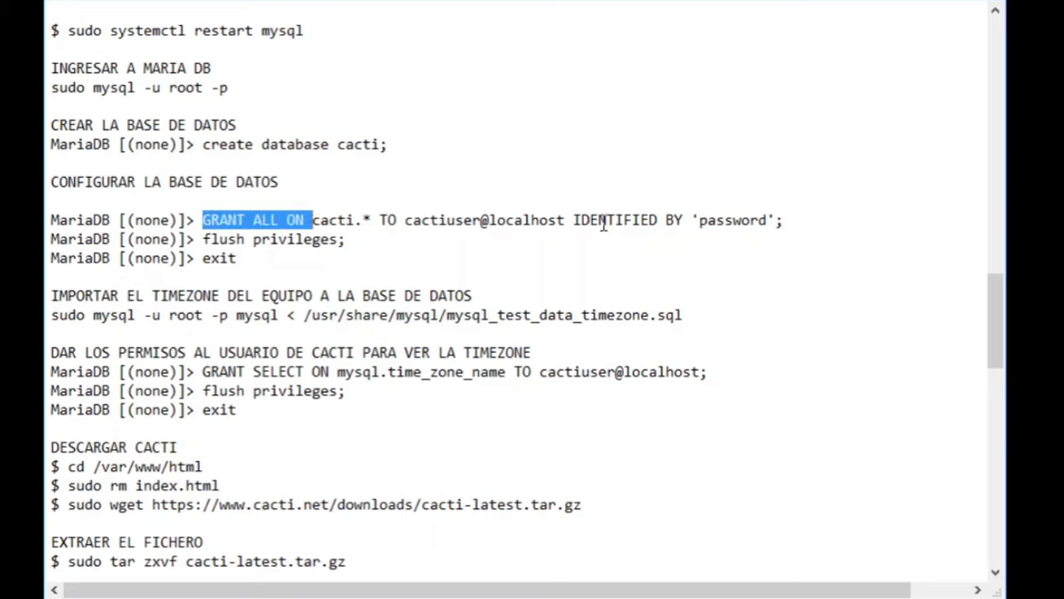
double_click(230, 220)
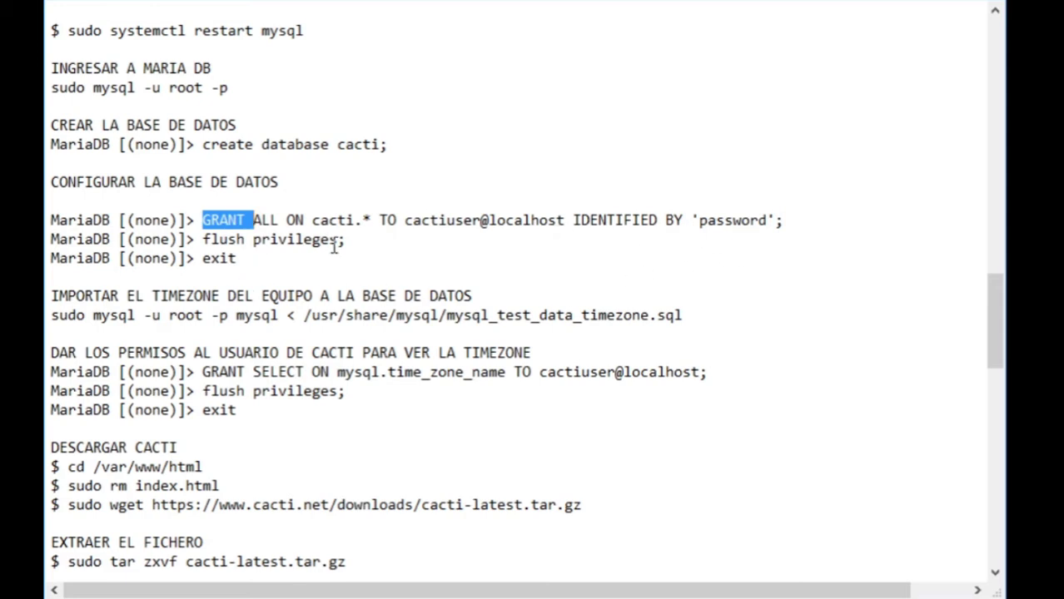
left_click(269, 264)
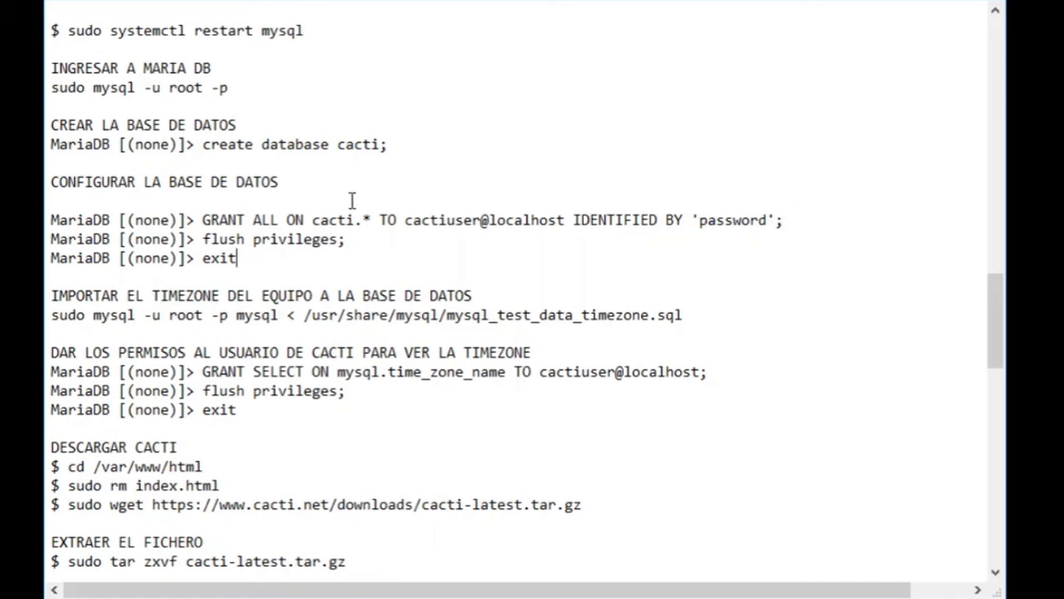
double_click(443, 219)
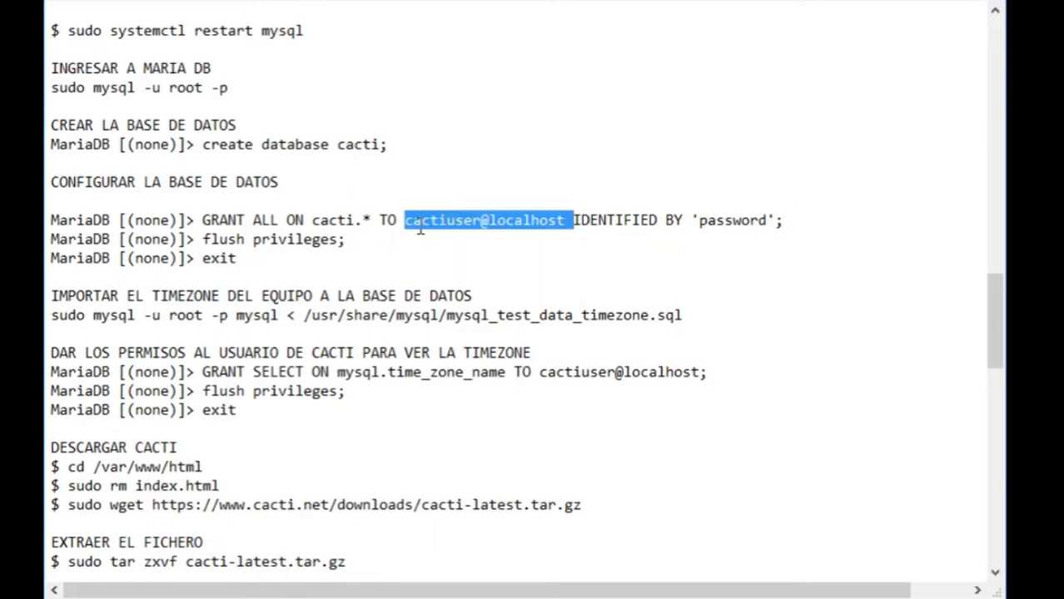
double_click(410, 223)
left_click(475, 222)
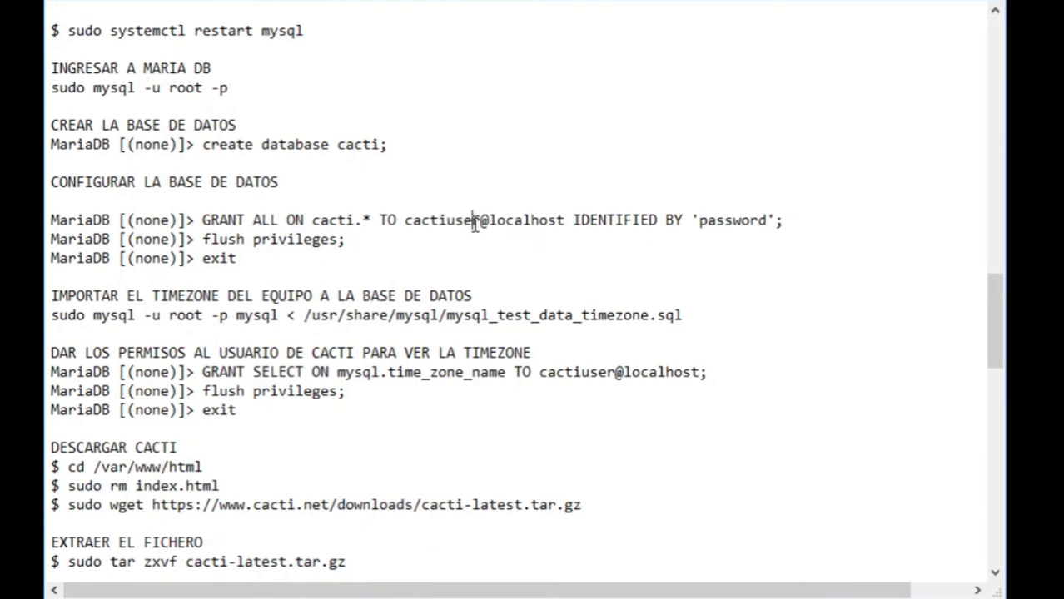
left_click_drag(477, 220, 406, 222)
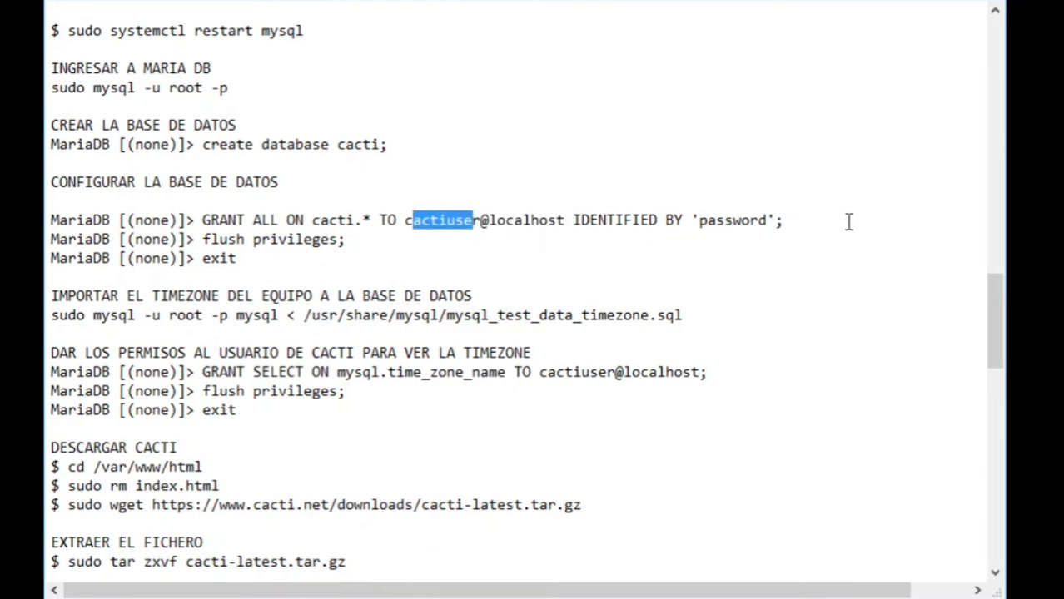
- Replace the 'password' placeholder in the GRANT command with the new database password
double_click(748, 221)
left_click(736, 235)
key("ctrl+shift+Left")
left_click(701, 221)
left_click_drag(702, 220, 769, 218)
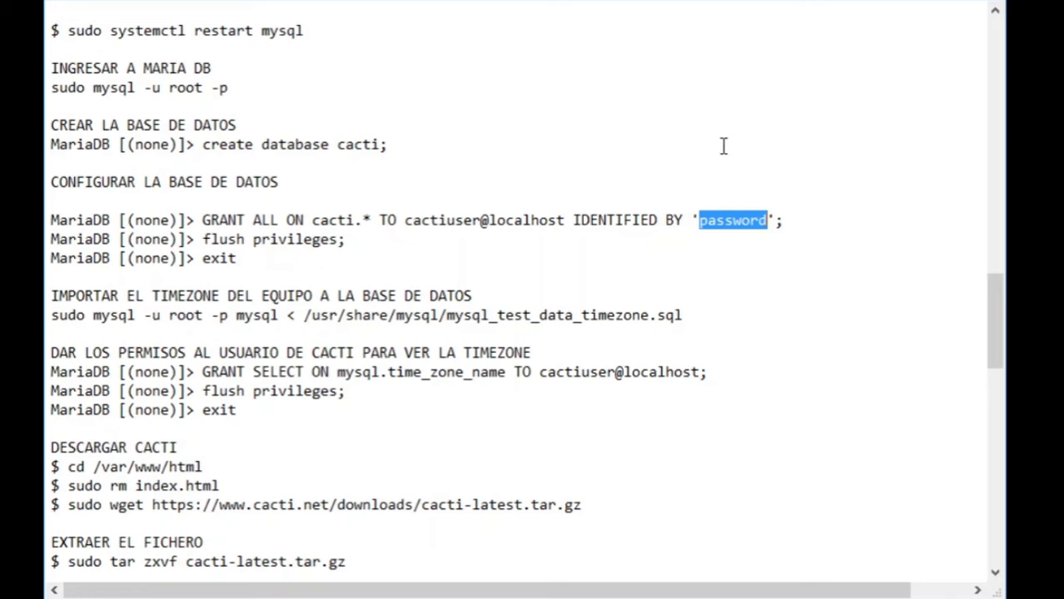
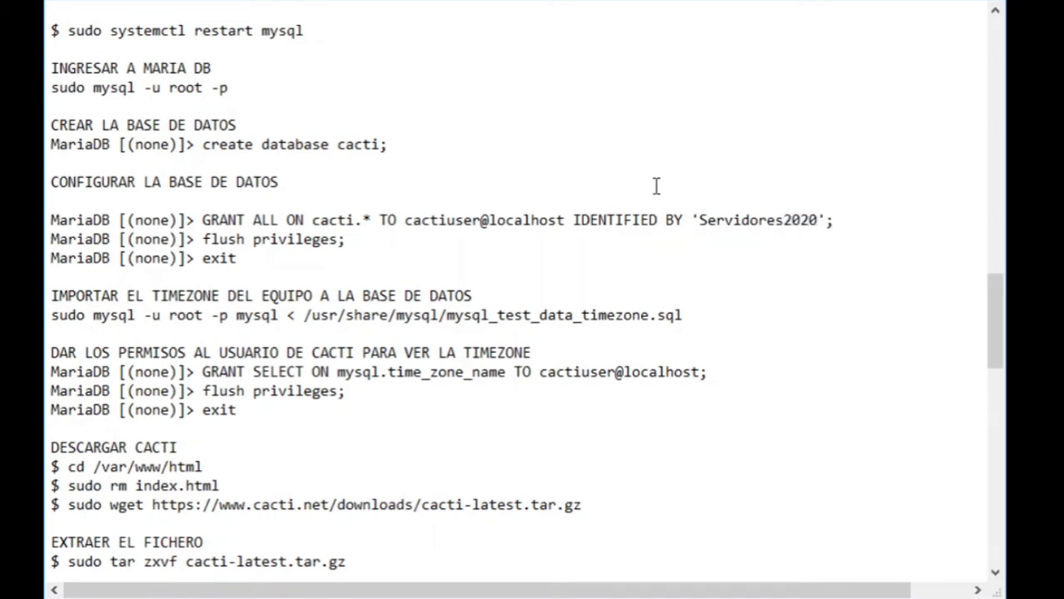
- Point out the MariaDB exit line and timezone import command, then add a blank line under the timezone permissions heading
scroll(241, 131, "down", 1)
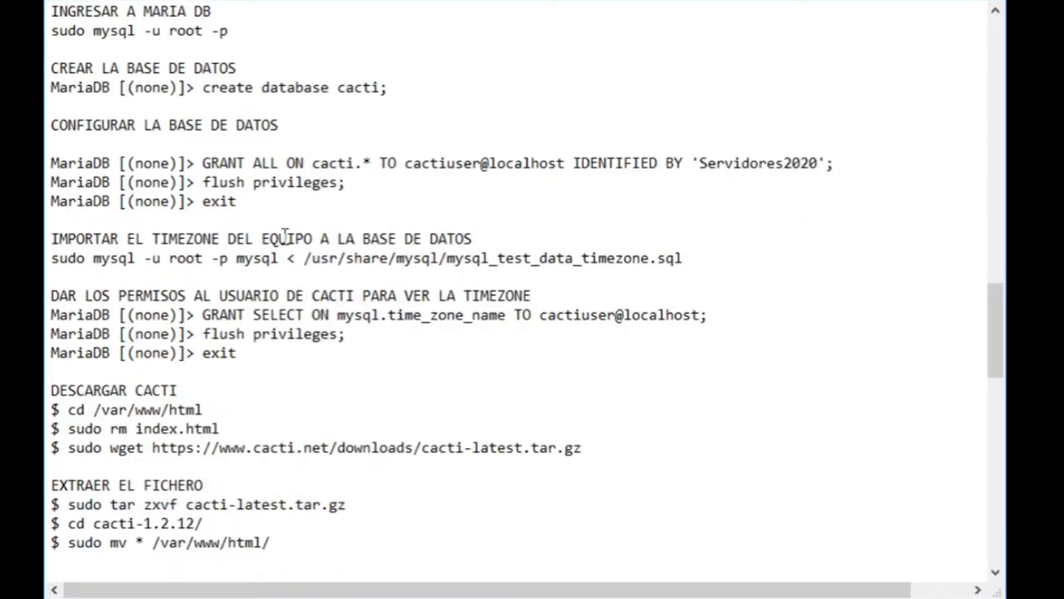
left_click(274, 204)
left_click(47, 218)
left_click_drag(47, 218, 47, 209)
left_click_drag(684, 259, 50, 259)
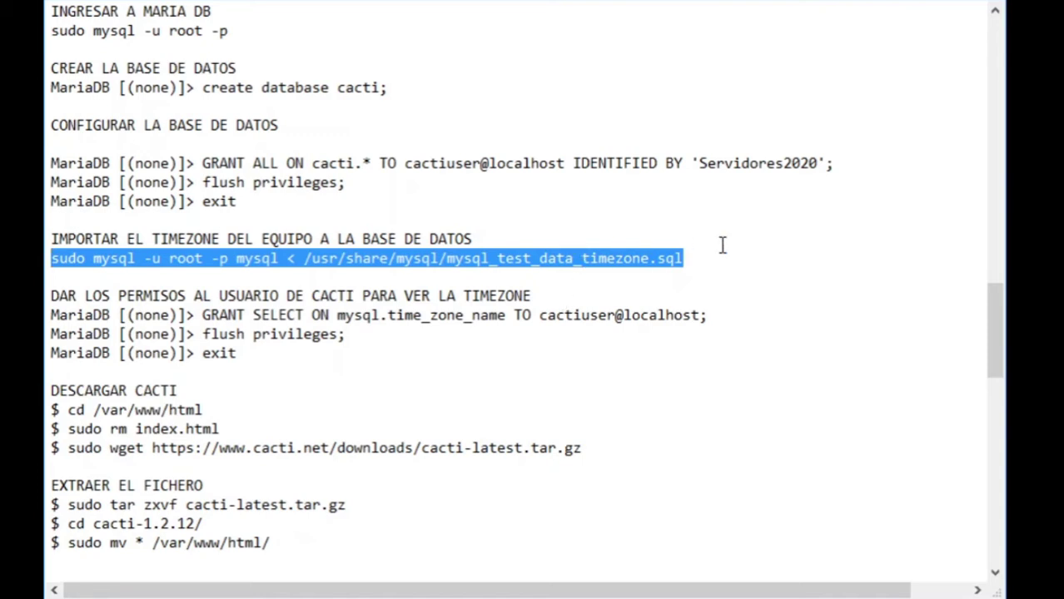
left_click(721, 250)
left_click(536, 296)
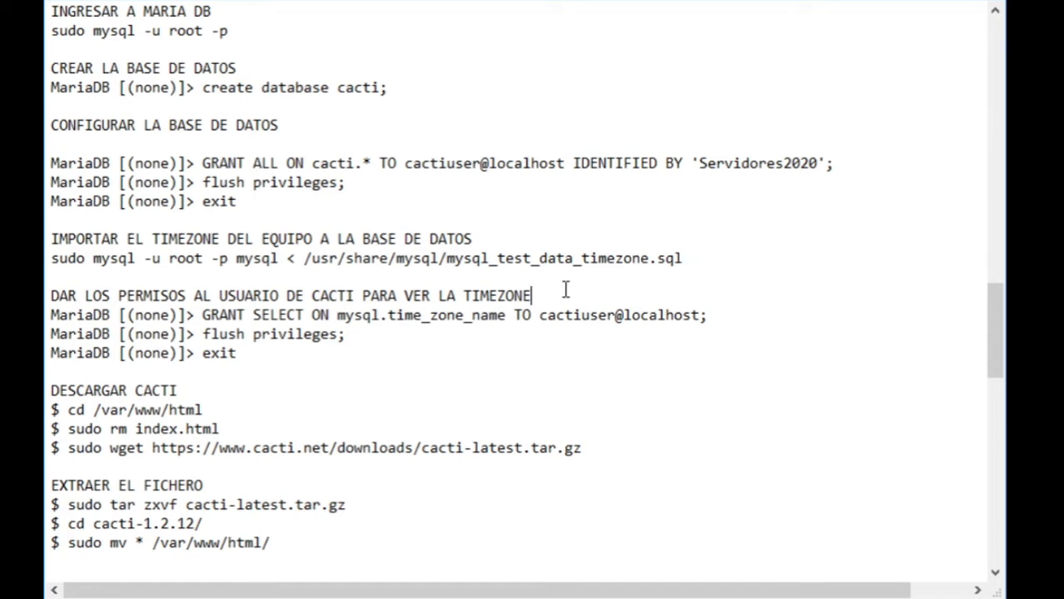
key("Return")
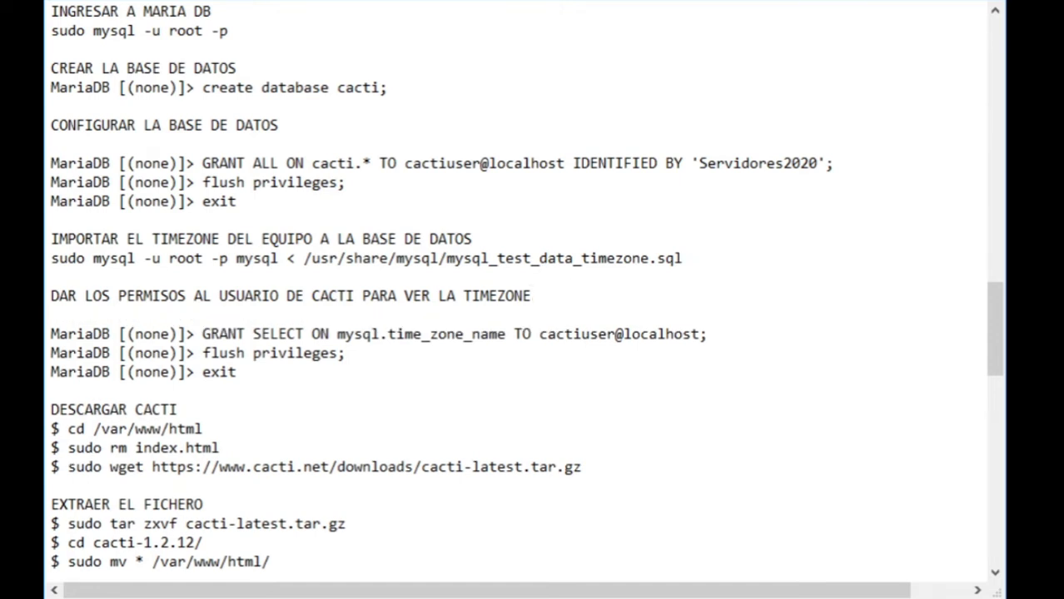
- Highlight cactiuser@localhost and mysql.time_zone_name in the GRANT SELECT command, then the DESCARGAR CACTI heading
left_click_drag(336, 342, 527, 349)
left_click(560, 360)
double_click(577, 334)
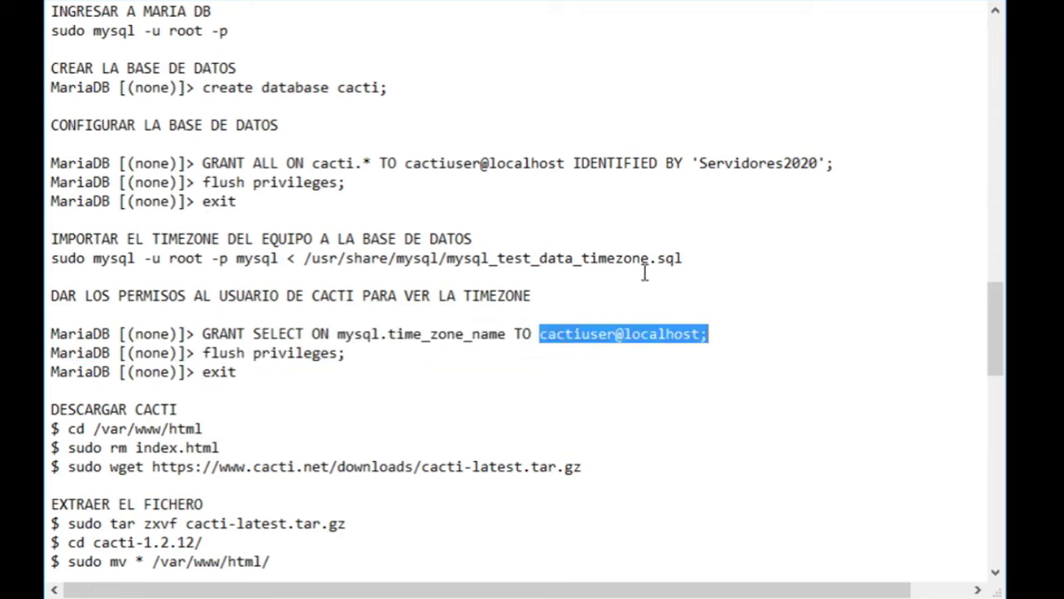
double_click(410, 334)
left_click(421, 335)
double_click(423, 335)
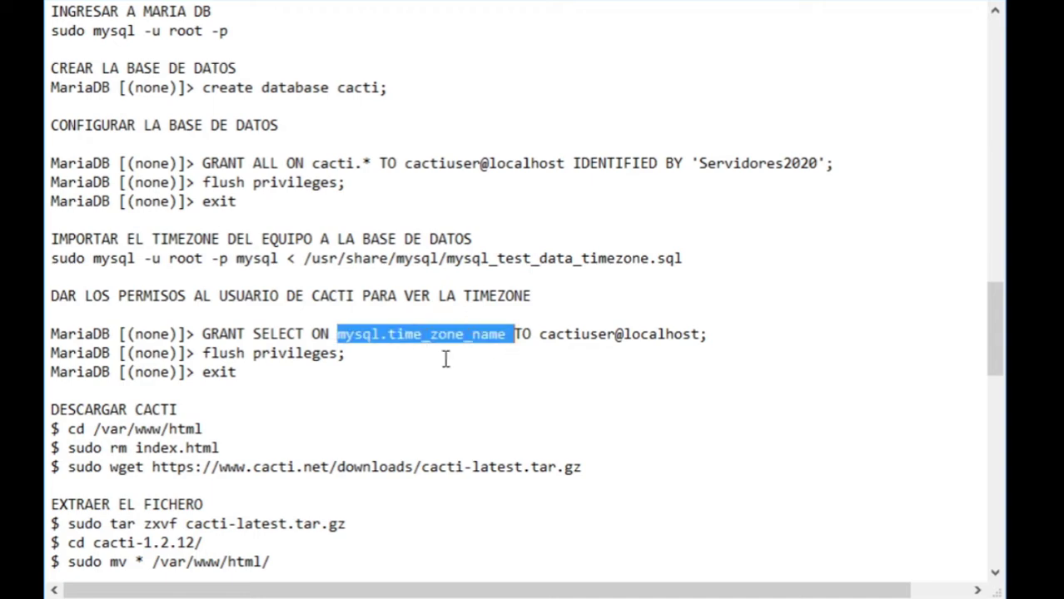
scroll(178, 333, "down", 2)
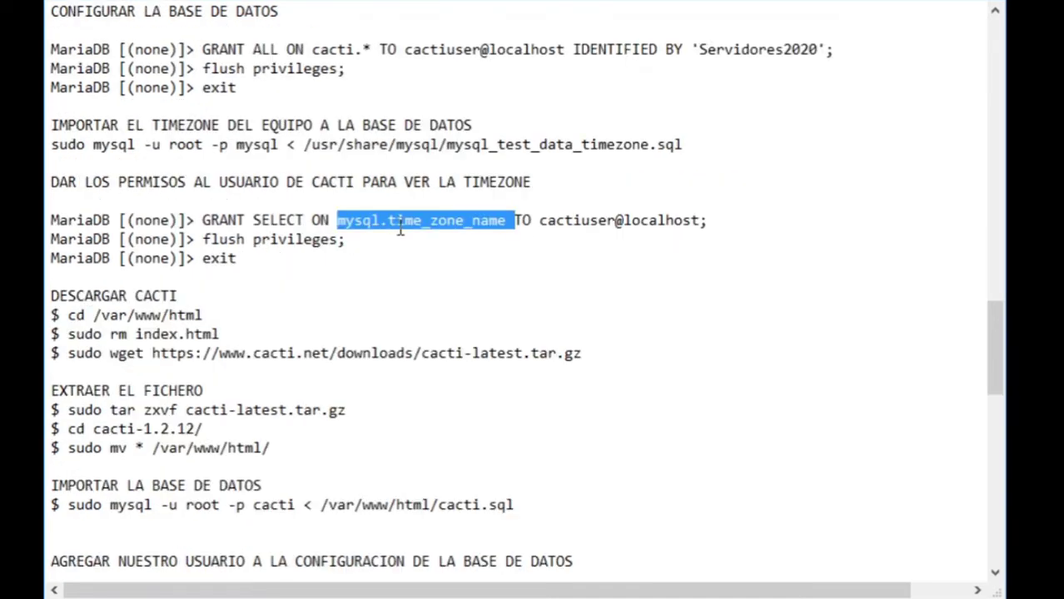
double_click(200, 289)
left_click_drag(200, 289, 71, 288)
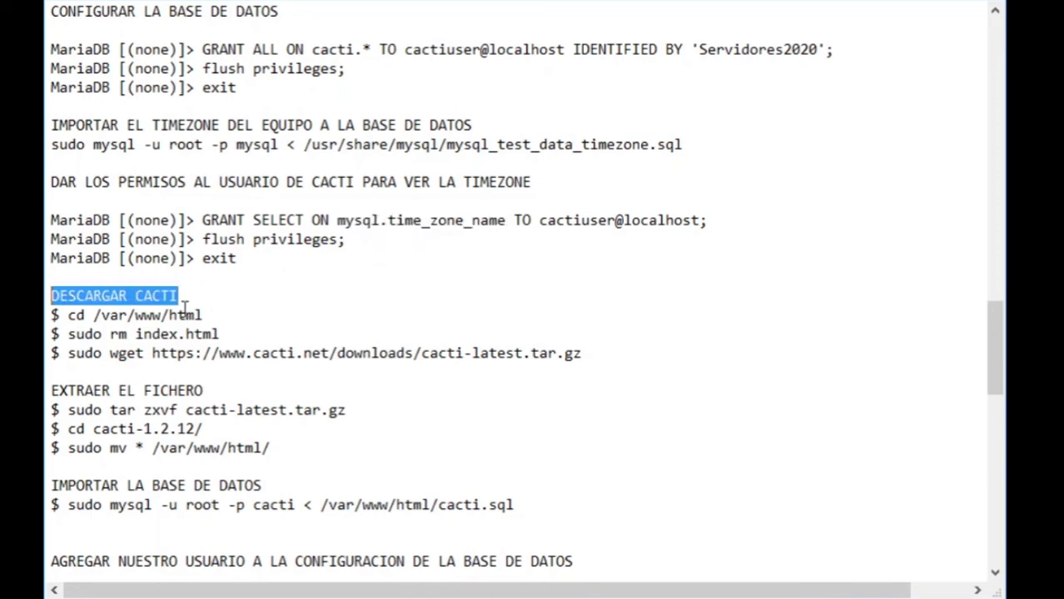
left_click(214, 293)
- Add a blank line under DESCARGAR CACTI and highlight the cd /var/www/html and sudo rm index.html commands
key("Return")
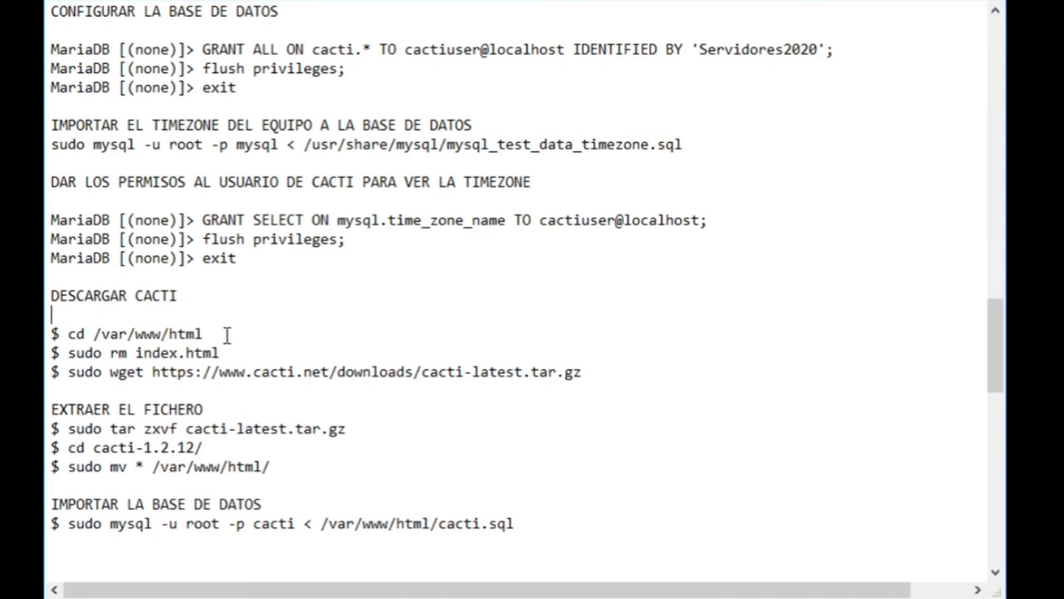
left_click_drag(227, 334, 66, 333)
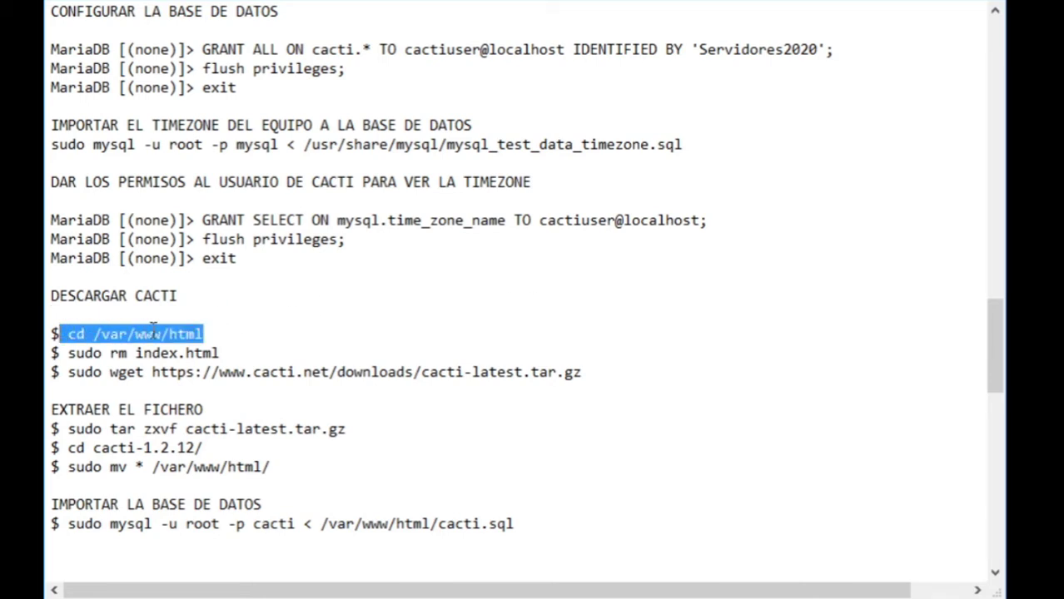
left_click_drag(221, 353, 60, 353)
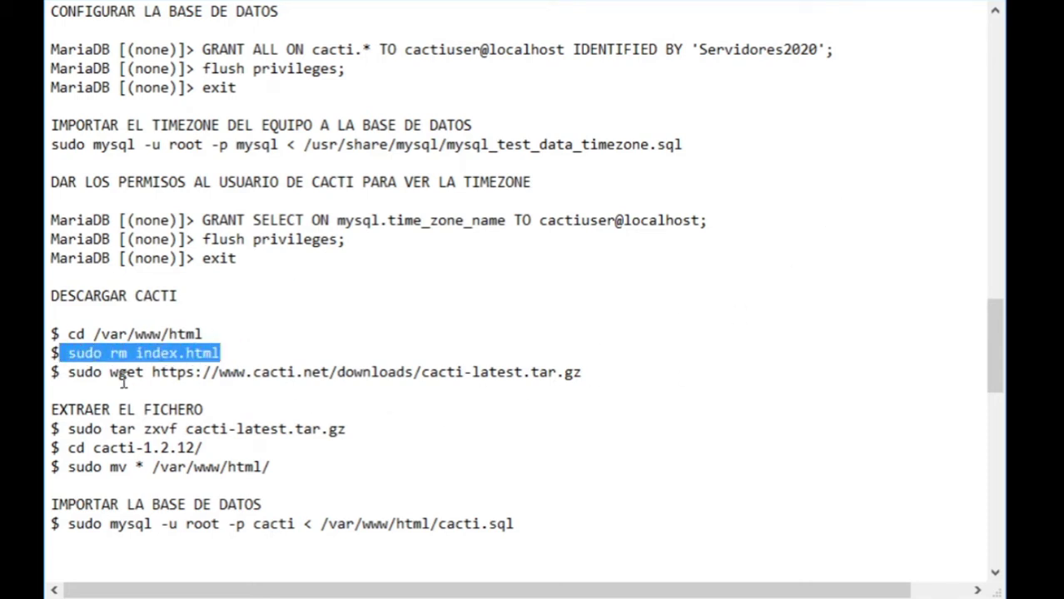
- Highlight the sudo wget download command, pointing out the latest.tar.gz file name
left_click_drag(66, 372, 601, 372)
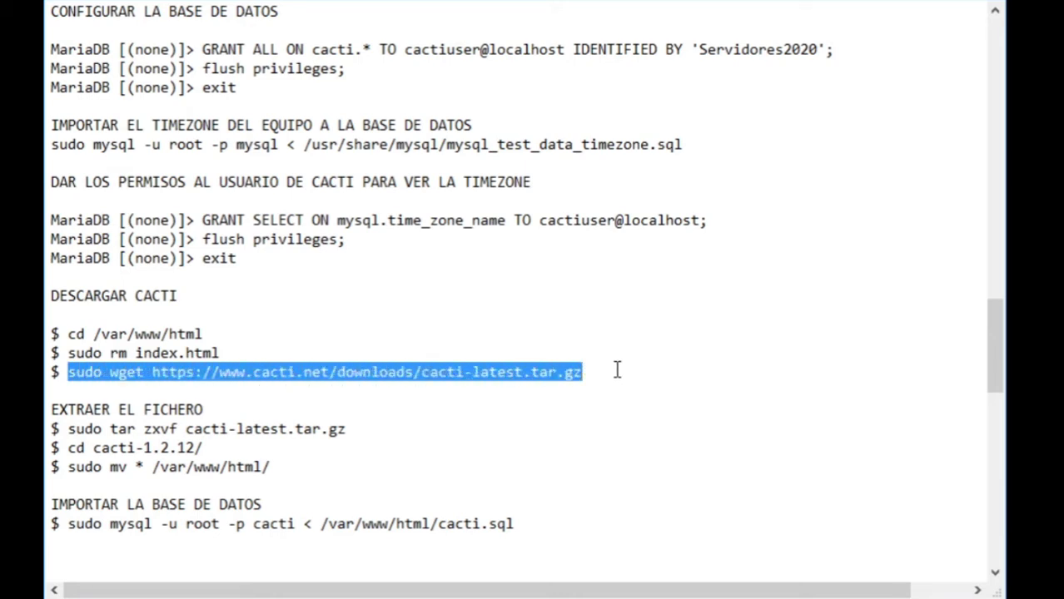
left_click(578, 389)
double_click(506, 370)
left_click(506, 370)
double_click(506, 371)
left_click(506, 371)
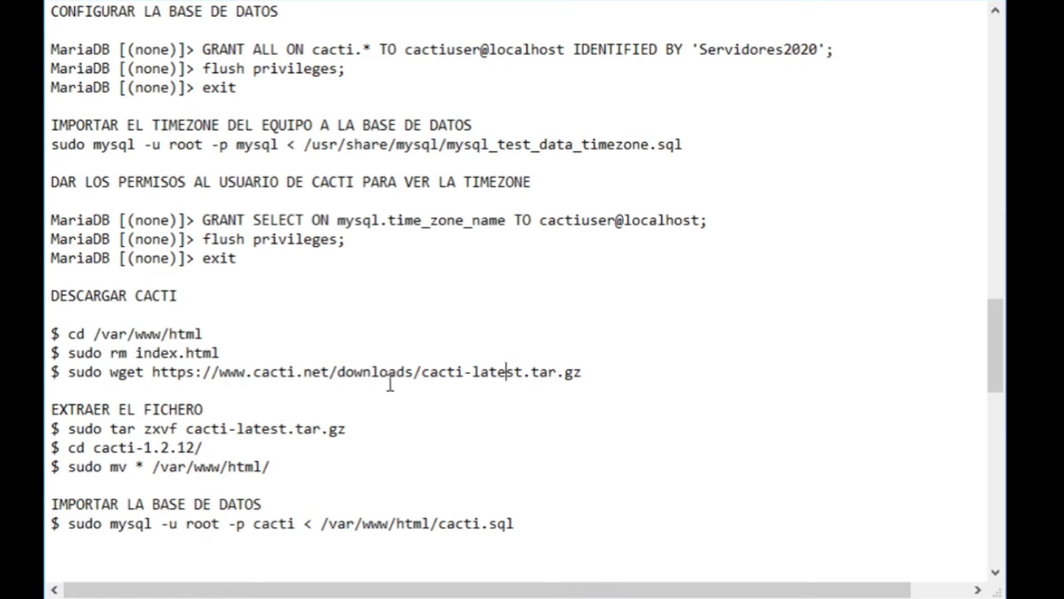
- Scroll to EXTRAER EL FICHERO and highlight the tar zxvf cacti-latest.tar.gz extraction command
scroll(158, 365, "down", 1)
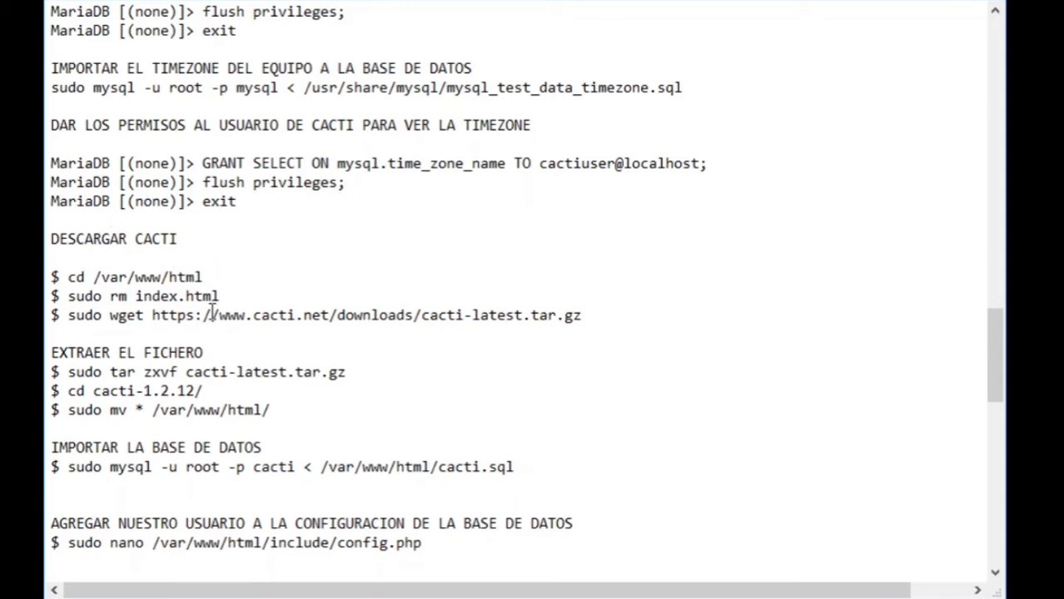
scroll(209, 308, "down", 2)
left_click_drag(67, 258, 347, 258)
left_click(390, 263)
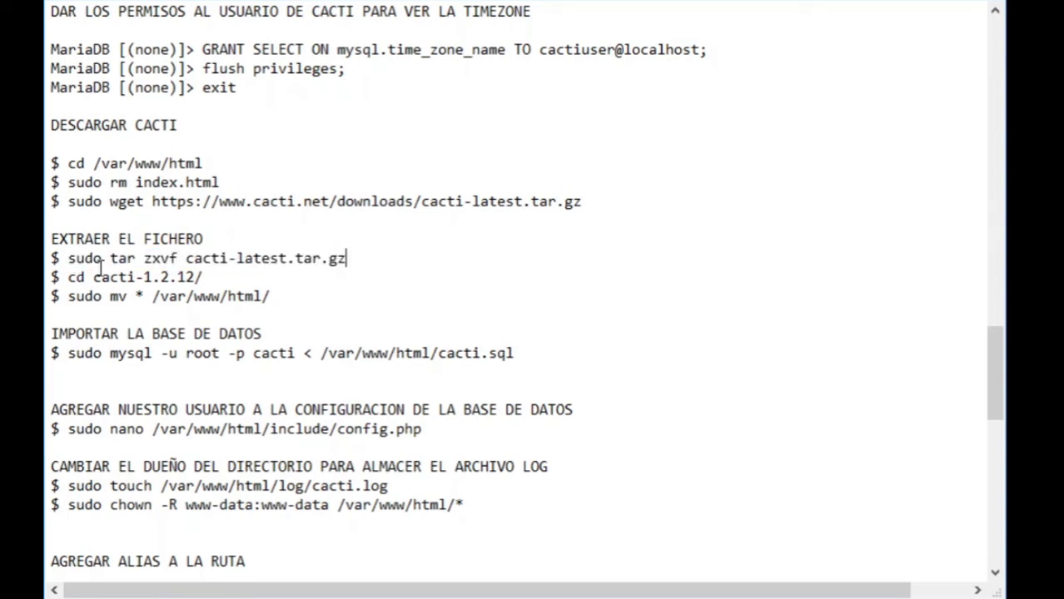
left_click_drag(110, 258, 406, 260)
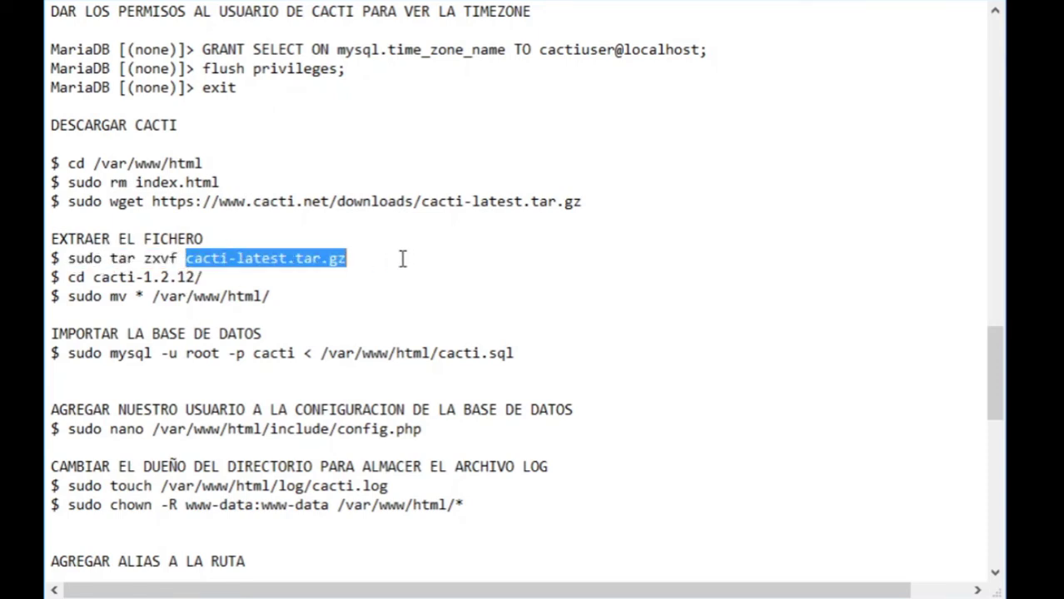
left_click_drag(144, 259, 178, 260)
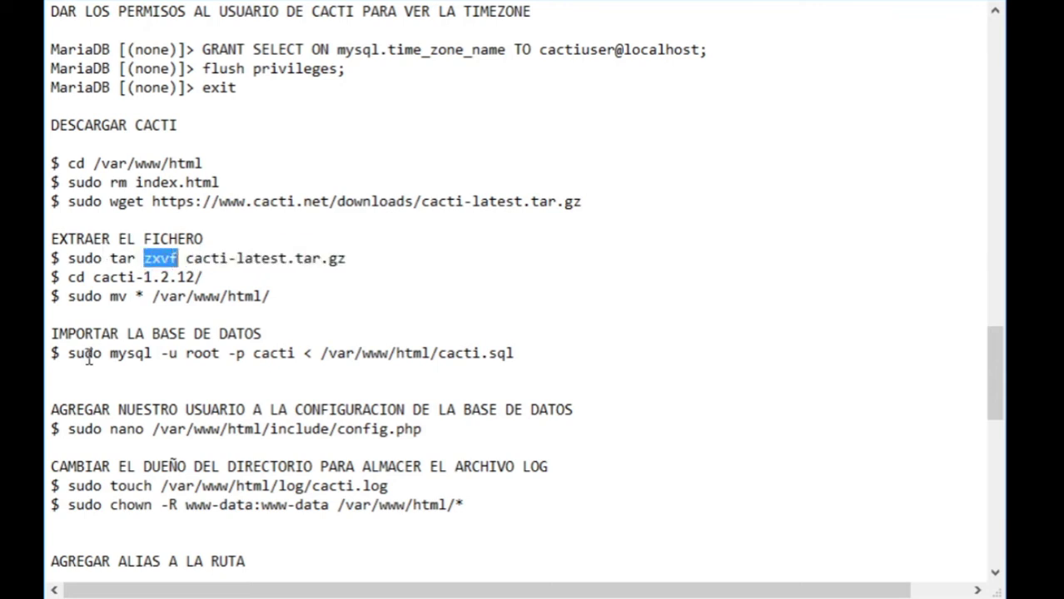
left_click(67, 280)
- Highlight cd cacti-1.2.12/ and the /var/www/html/ destination path, then scroll further down
left_click_drag(67, 280, 227, 281)
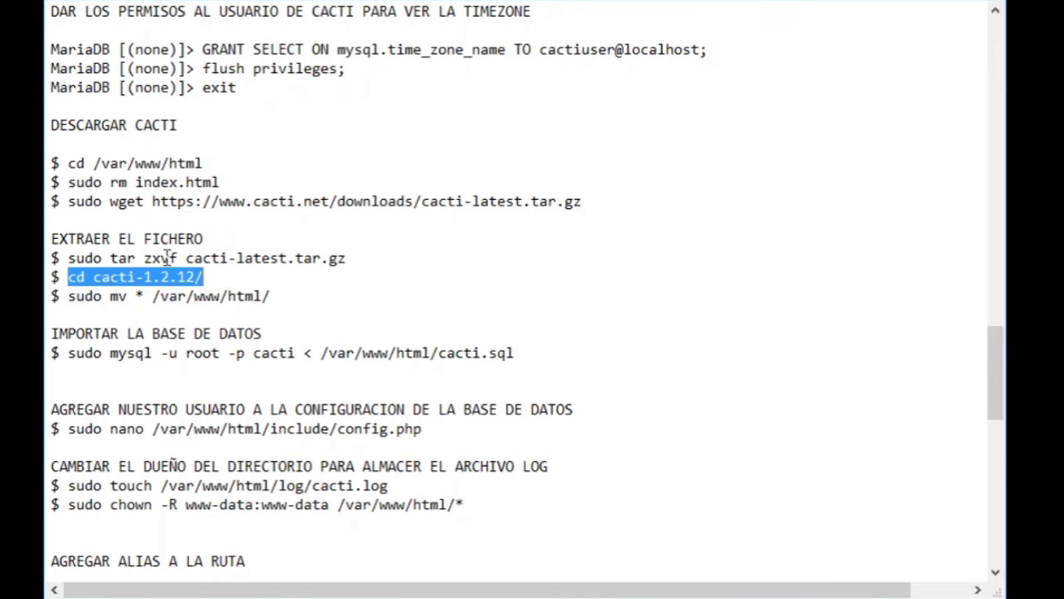
left_click(163, 277)
left_click_drag(143, 277, 204, 277)
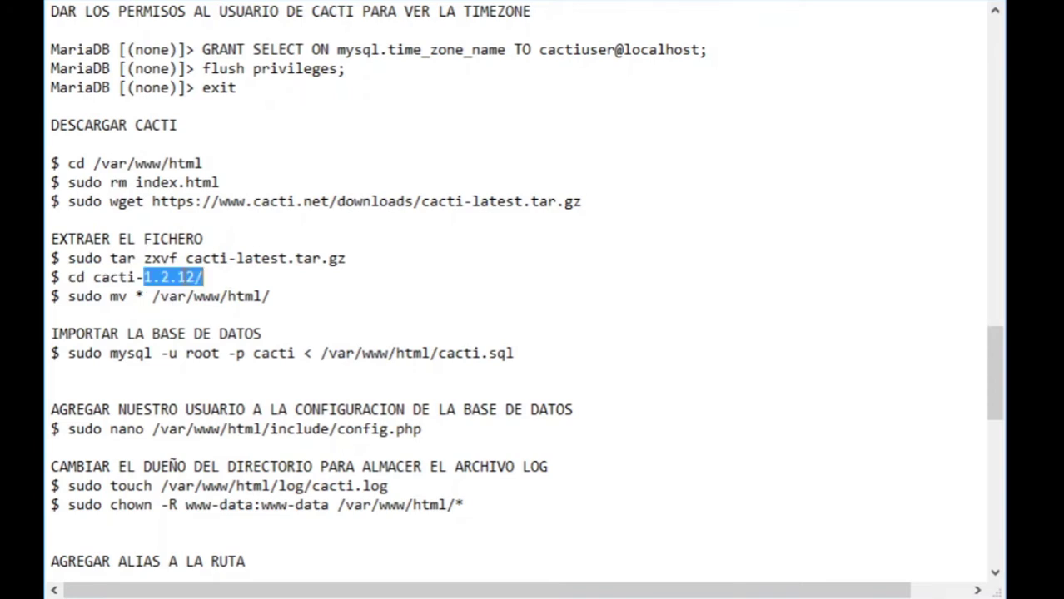
left_click(189, 277)
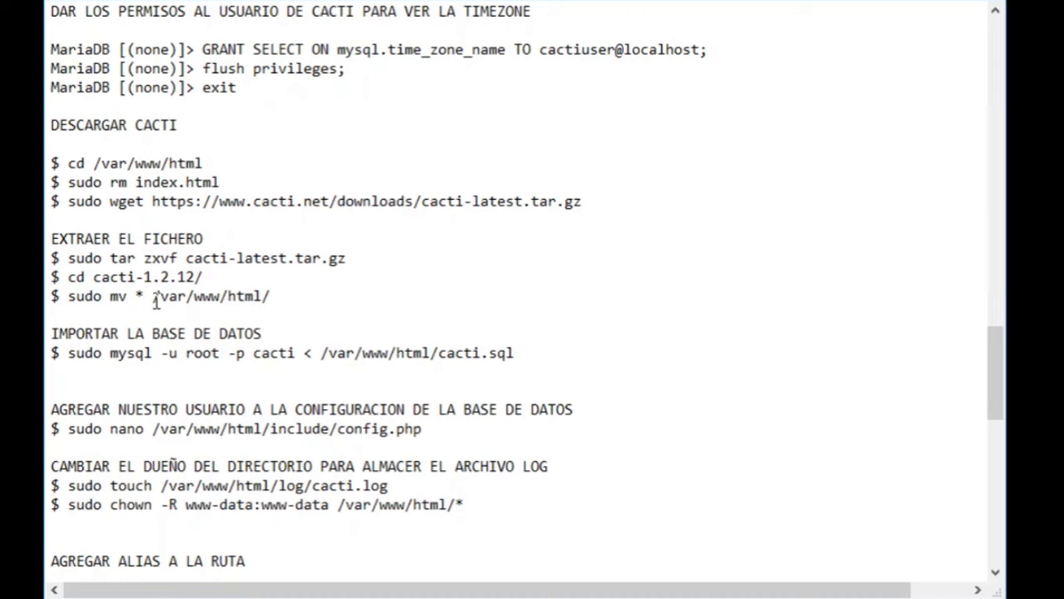
left_click_drag(154, 298, 318, 297)
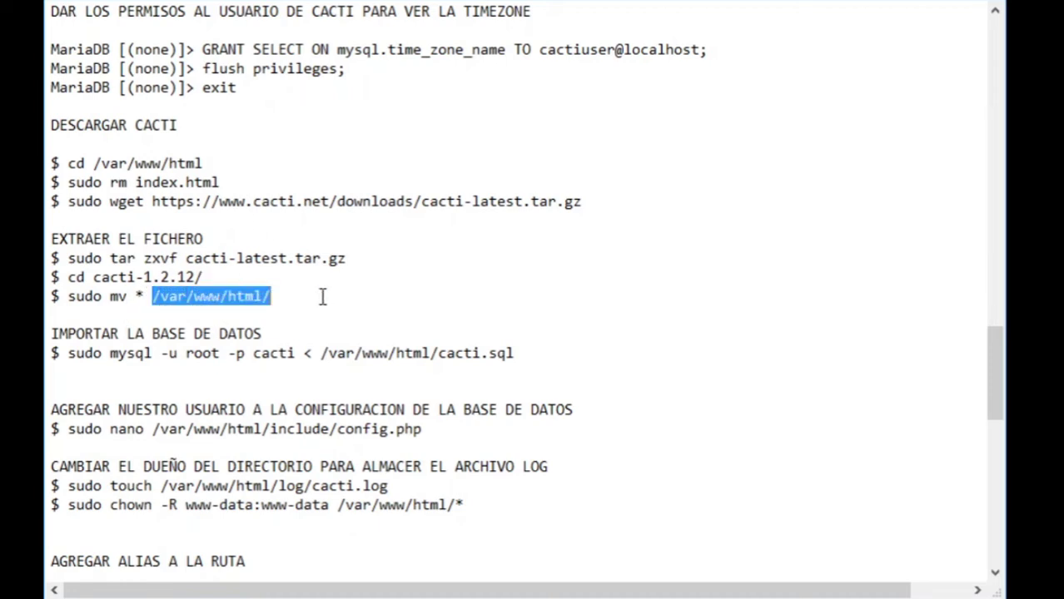
scroll(322, 297, "down", 1)
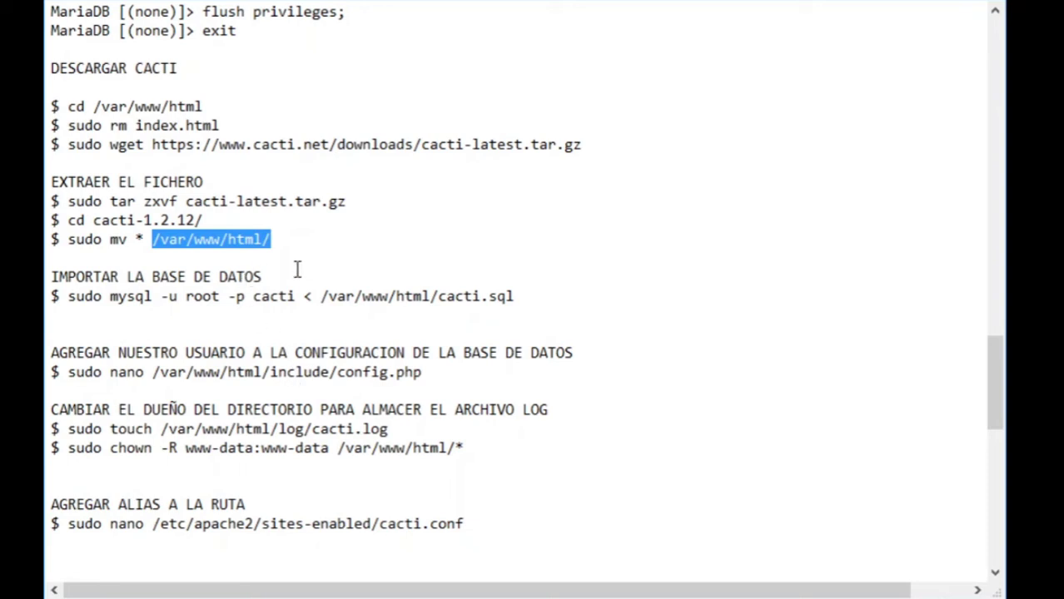
left_click(297, 269)
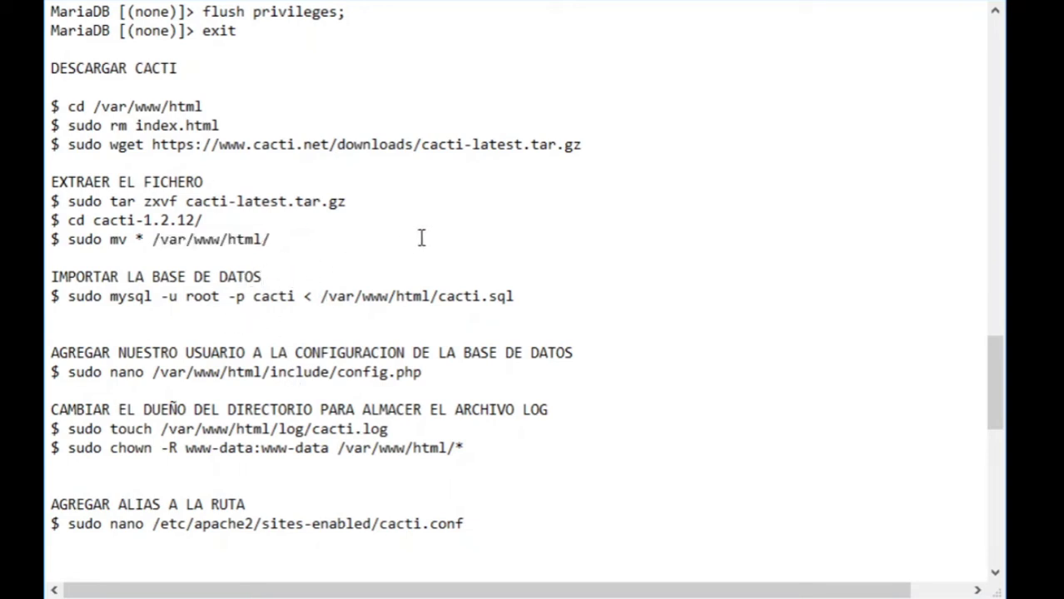
scroll(333, 266, "down", 2)
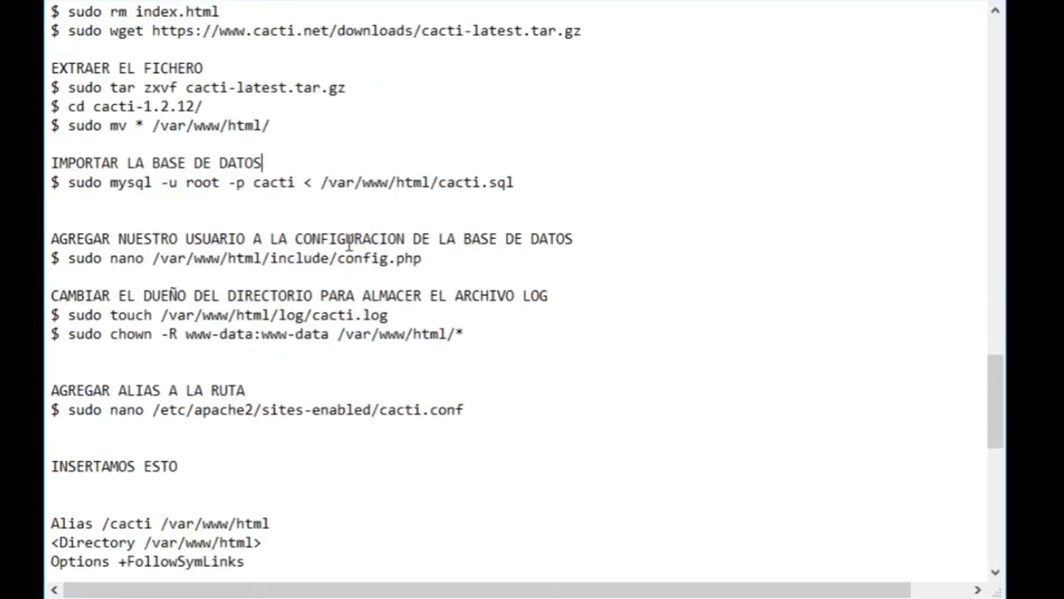
scroll(140, 250, "down", 1)
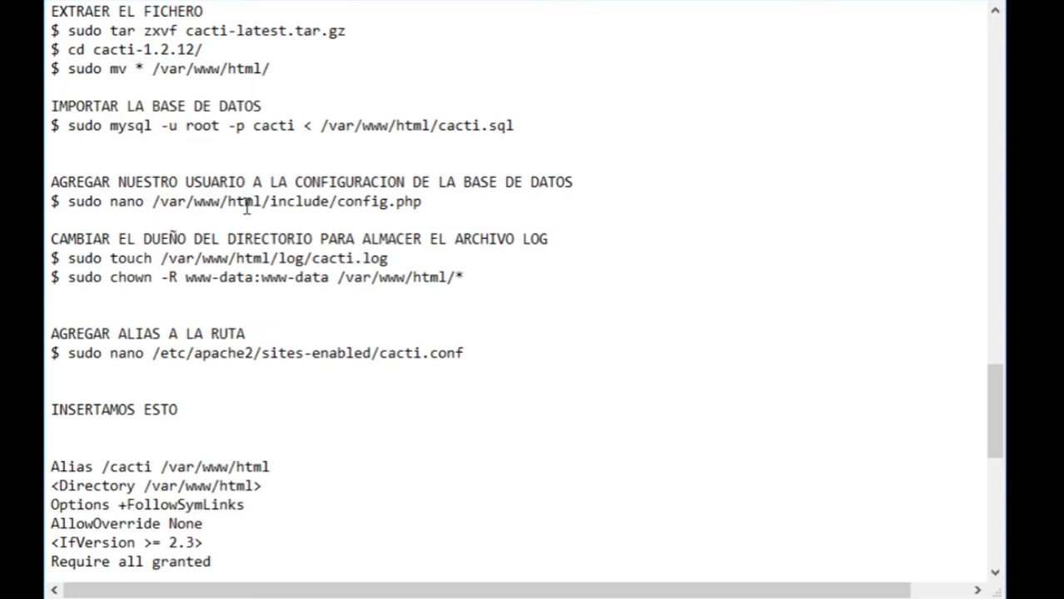
- Add blank lines after the config.php command
left_click(439, 200)
key("ctrl+shift+Left")
key("ctrl+shift+Left")
key("ctrl+shift+Left")
key("ctrl+shift+Left")
key("ctrl+shift+Left")
key("ctrl+shift+Left")
key("ctrl+shift+Left")
key("ctrl+shift+Left")
key("ctrl+shift+Left")
key("ctrl+shift+Left")
key("ctrl+shift+Left")
key("ctrl+shift+Left")
key("ctrl+shift+Left")
key("ctrl+shift+Left")
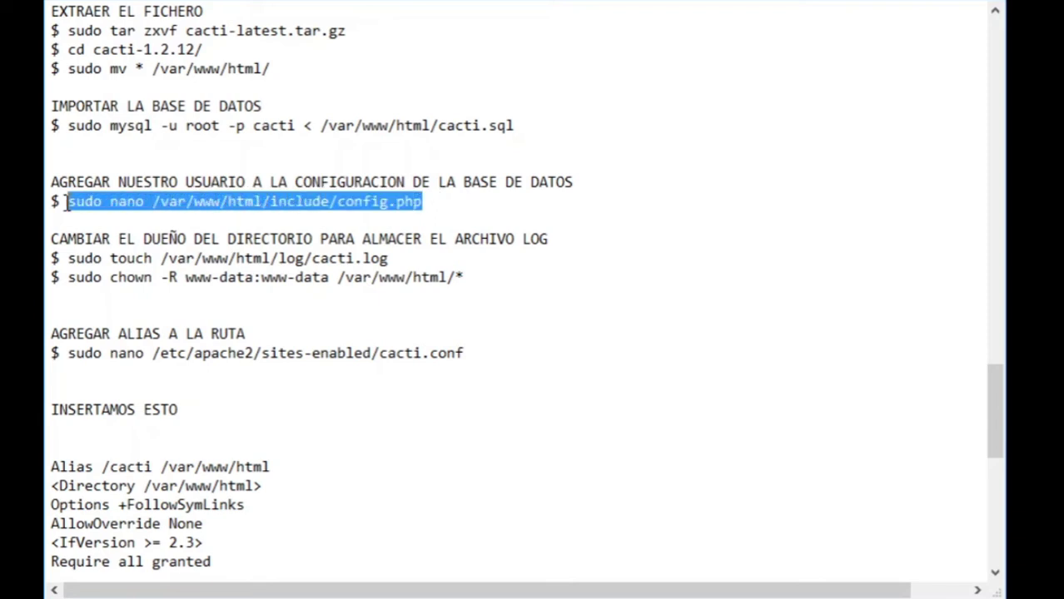
left_click(435, 203)
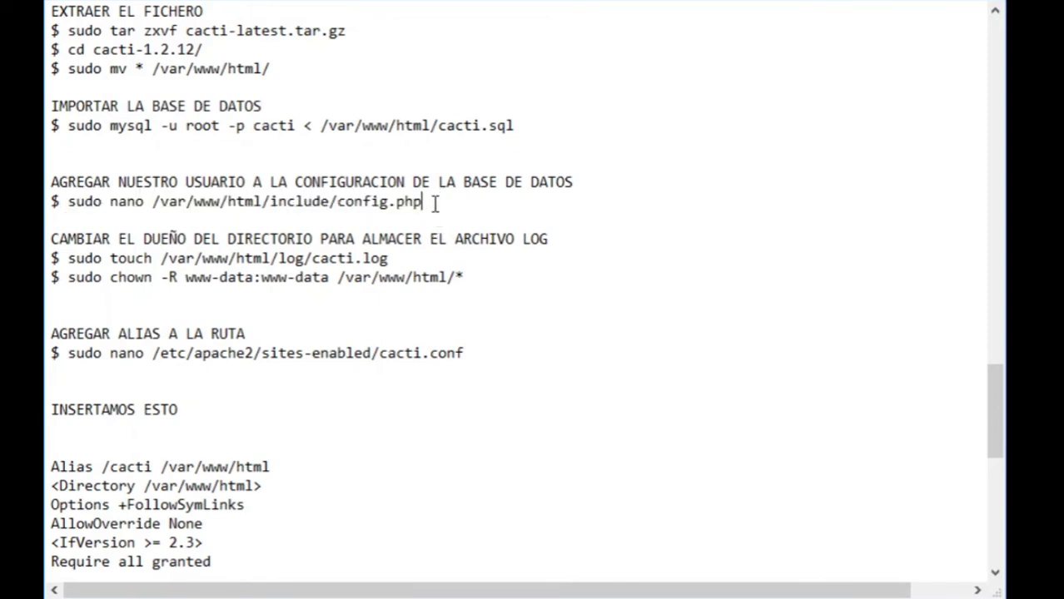
key("Return")
key("Return")
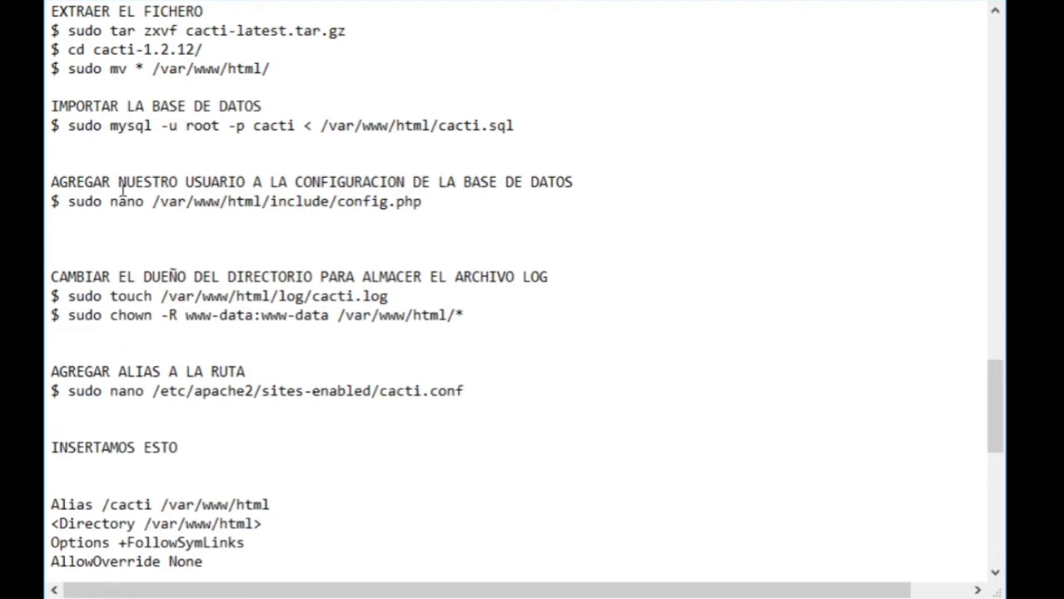
- Highlight the database user's password higher up, then return below the config.php command
scroll(117, 191, "up", 10)
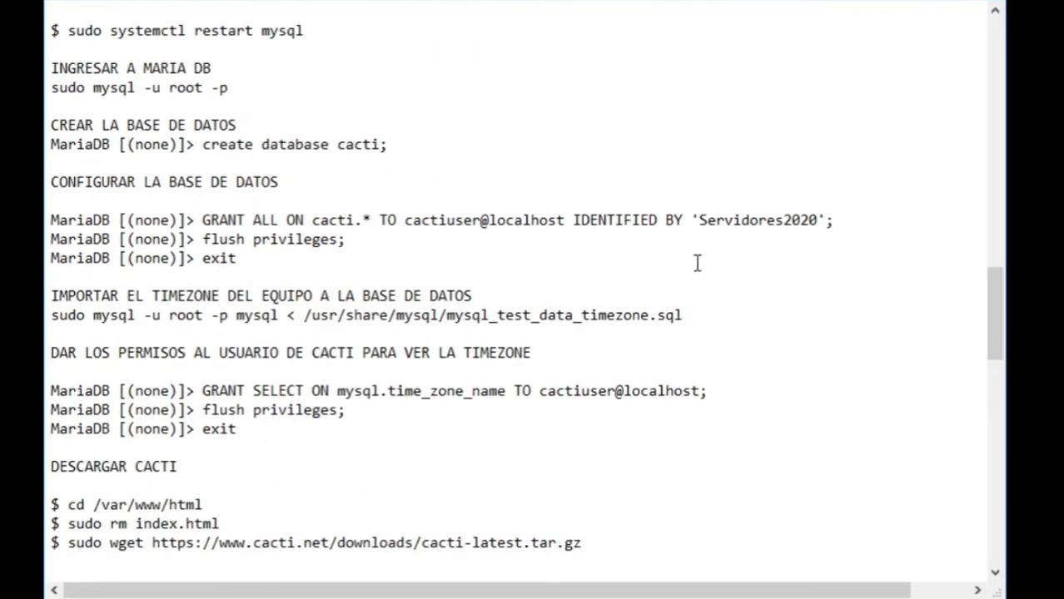
left_click_drag(830, 219, 698, 225)
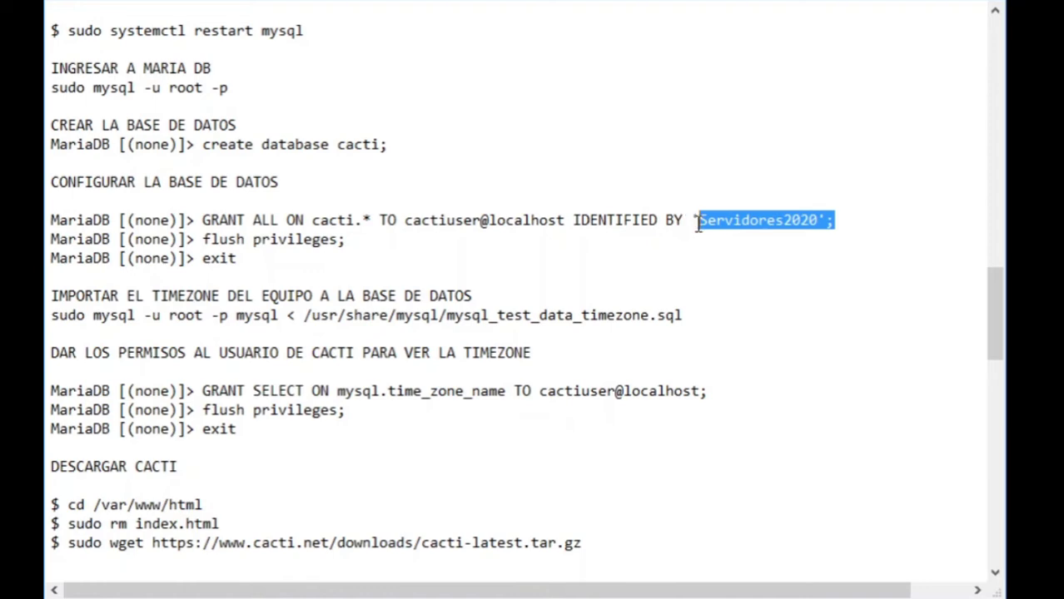
scroll(610, 278, "down", 7)
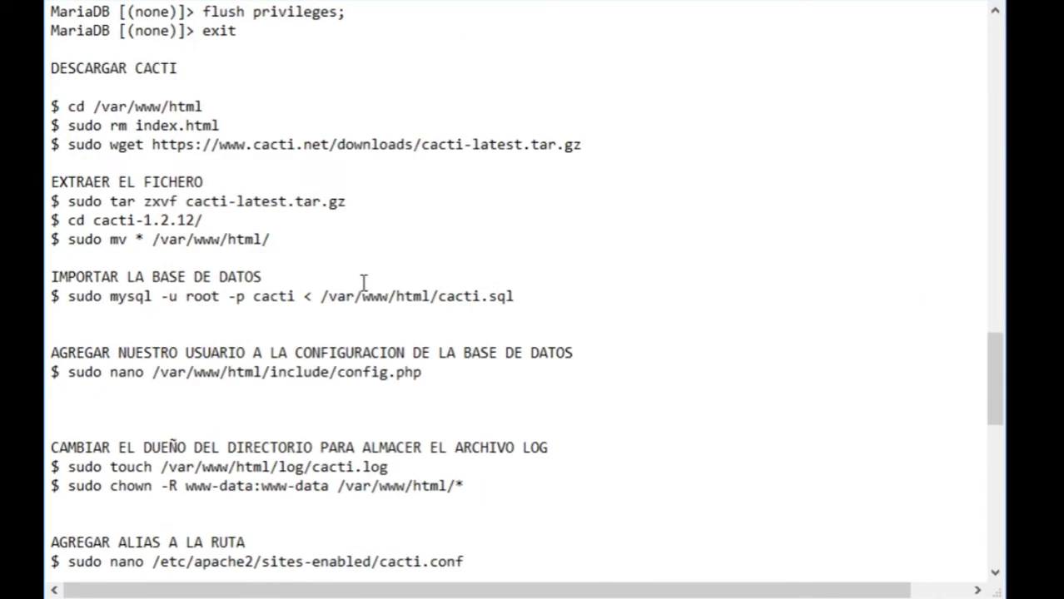
scroll(290, 255, "down", 2)
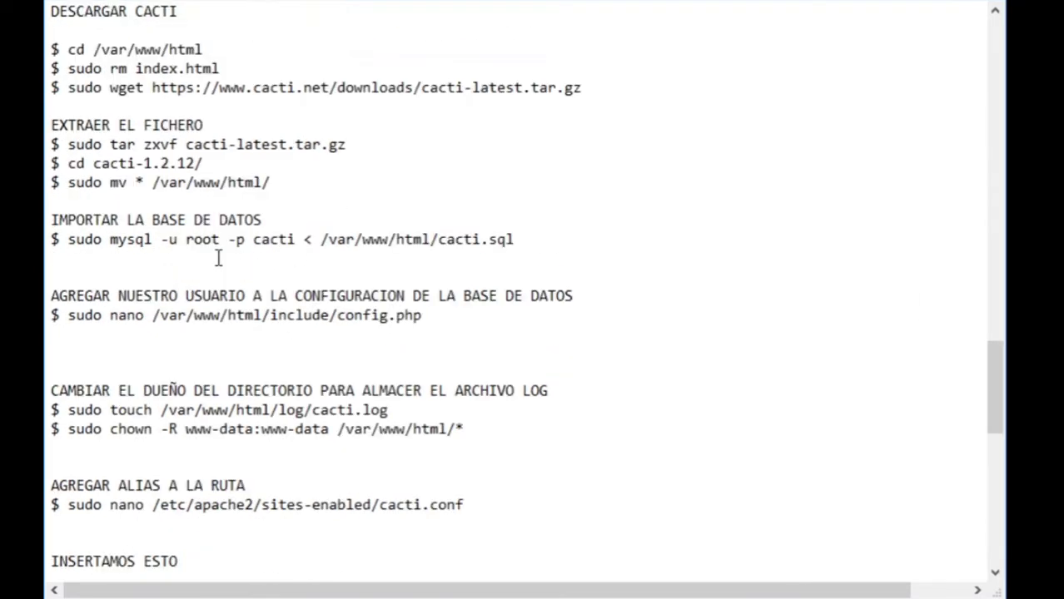
left_click(462, 275)
scroll(263, 271, "down", 1)
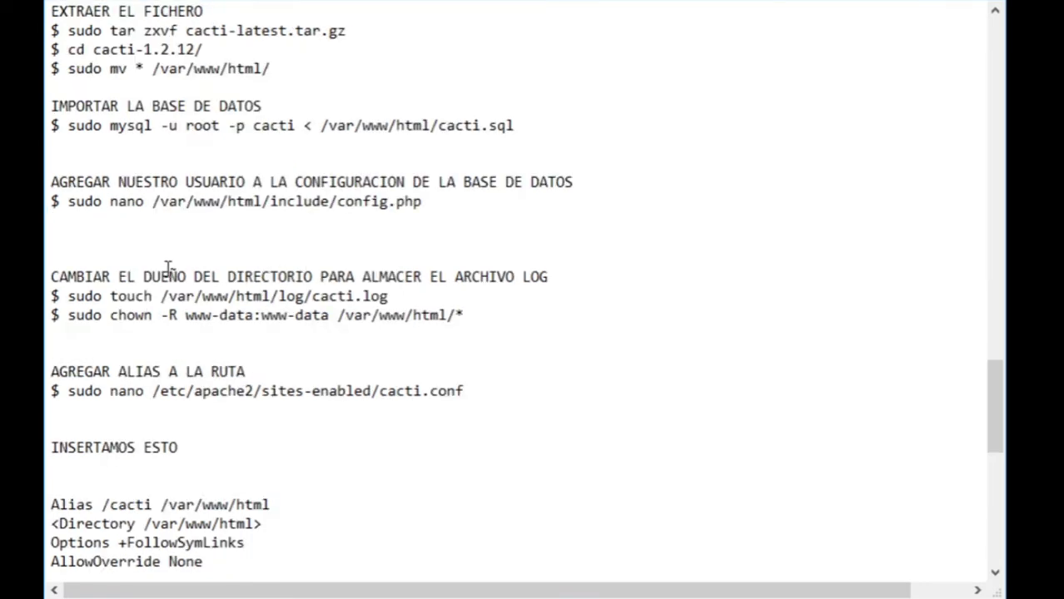
- Add a blank line under the ownership heading and highlight the cacti.log touch and chown -R www-data commands
left_click_drag(56, 272, 577, 273)
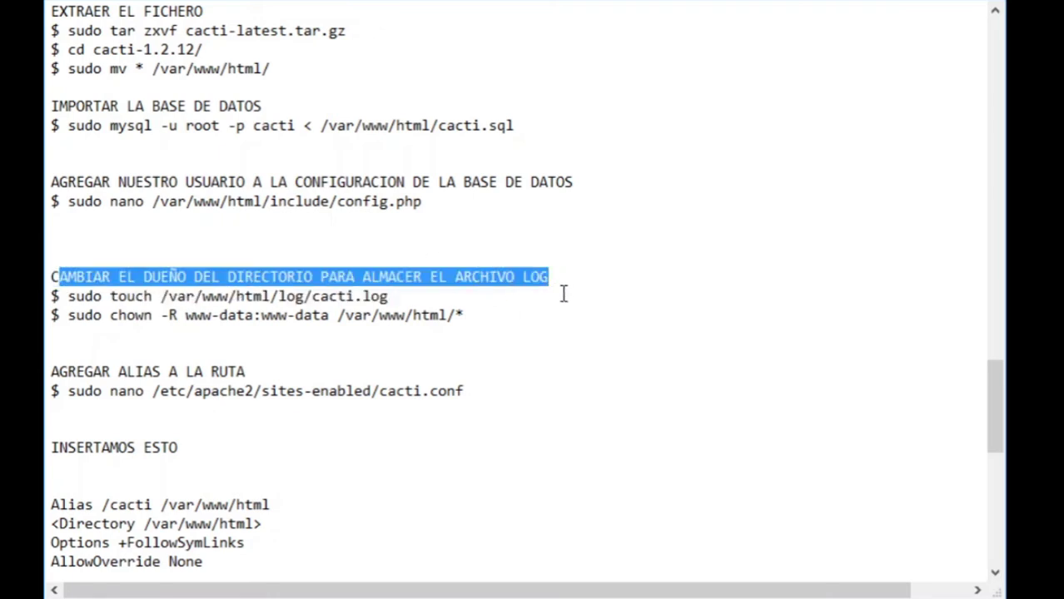
left_click(574, 276)
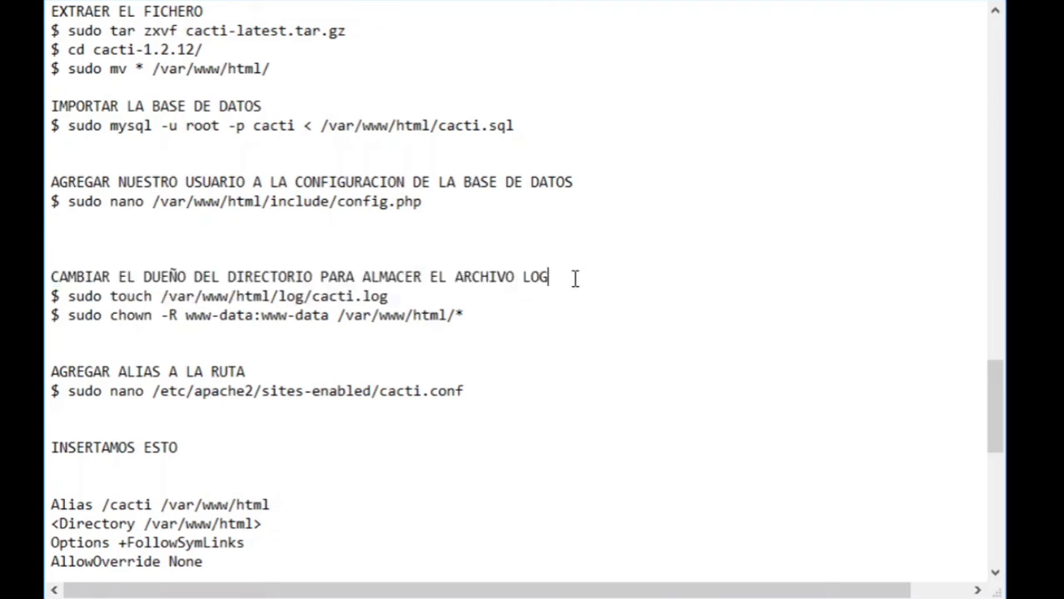
key("Return")
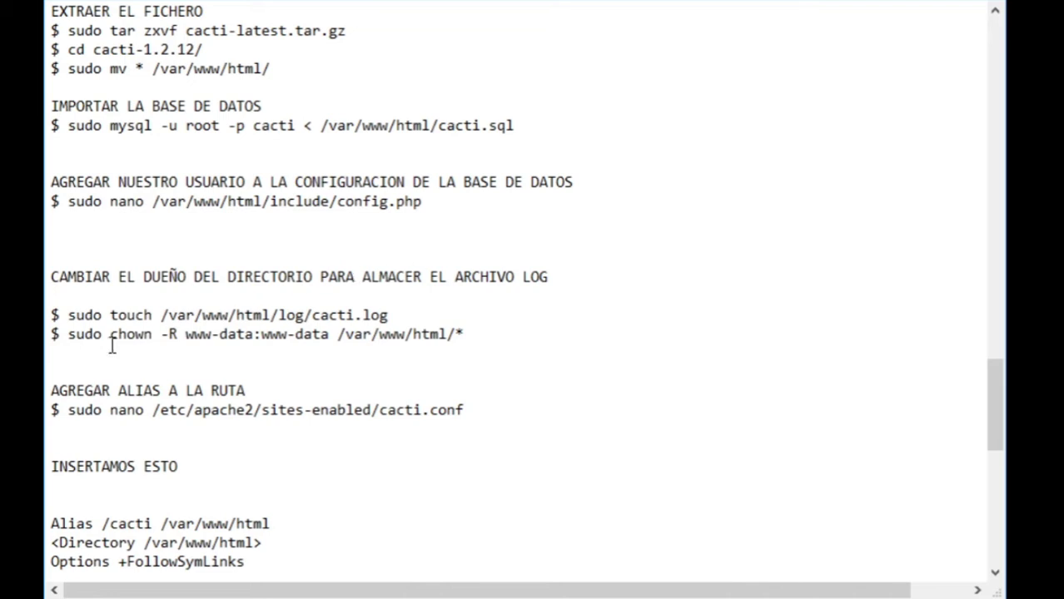
left_click_drag(69, 317, 457, 312)
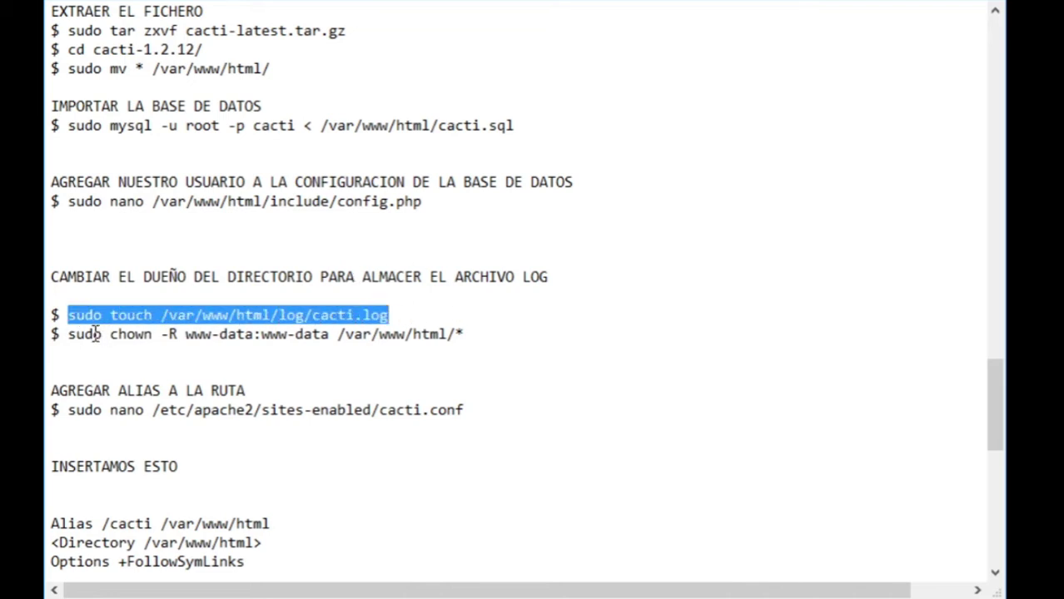
left_click(123, 316)
left_click_drag(75, 335, 530, 330)
left_click(128, 375)
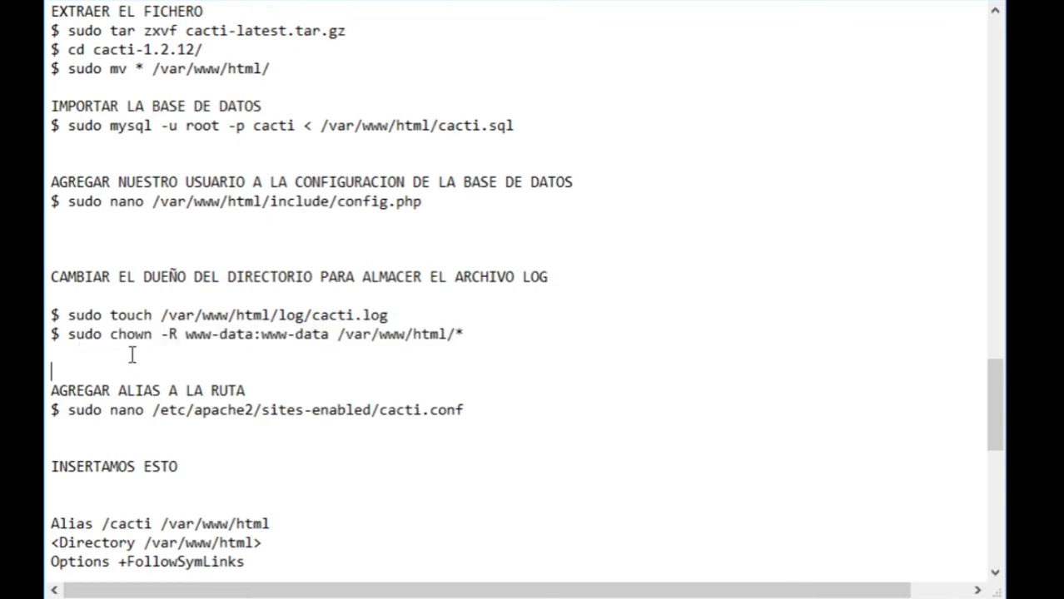
scroll(158, 279, "down", 2)
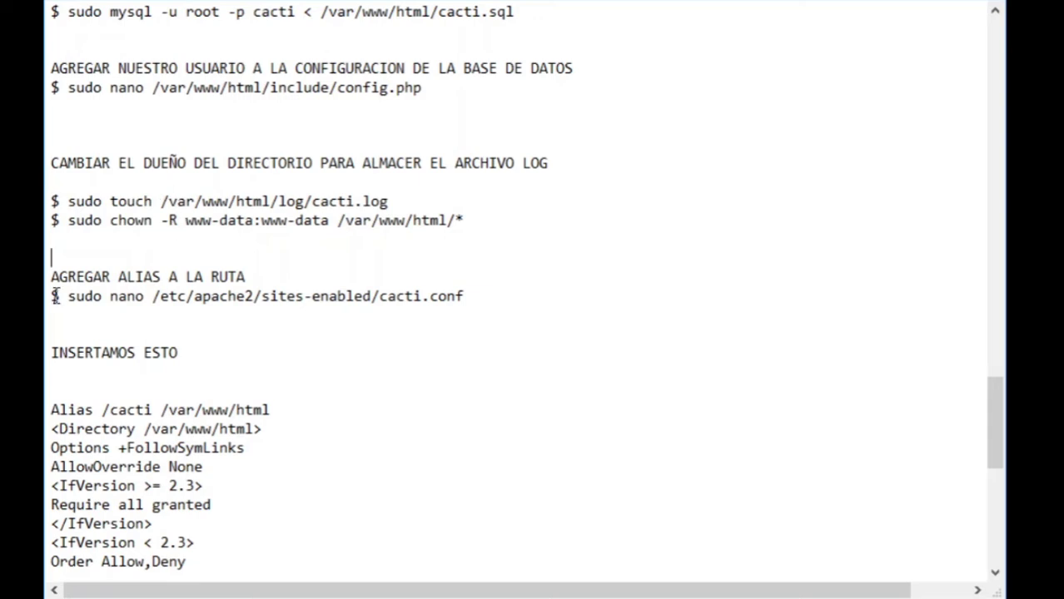
- Point out the start of the Apache Alias block and its <Directory /var/www/html> line
left_click_drag(51, 296, 558, 298)
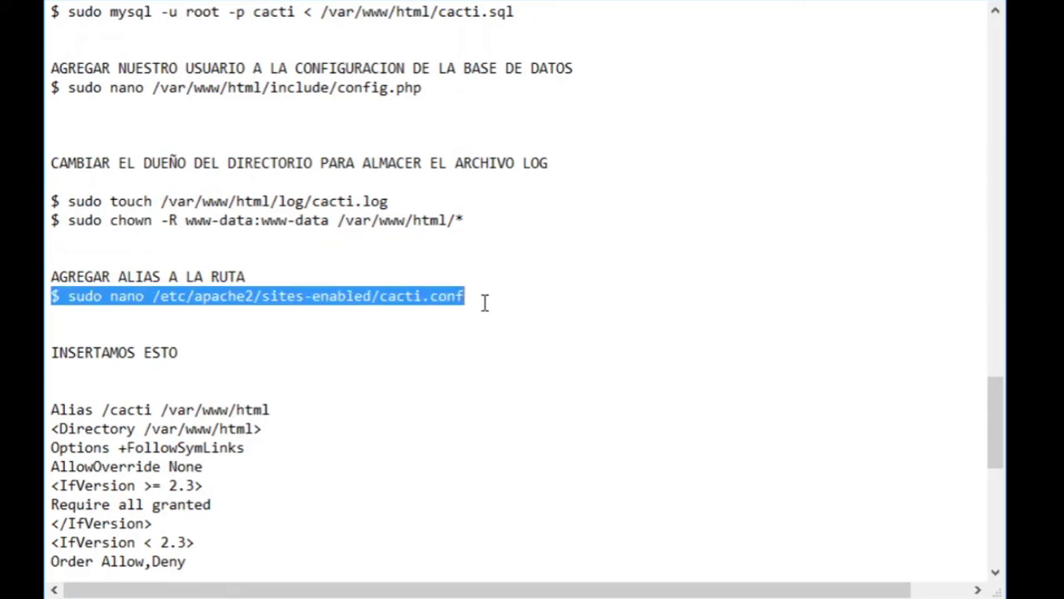
scroll(240, 323, "down", 2)
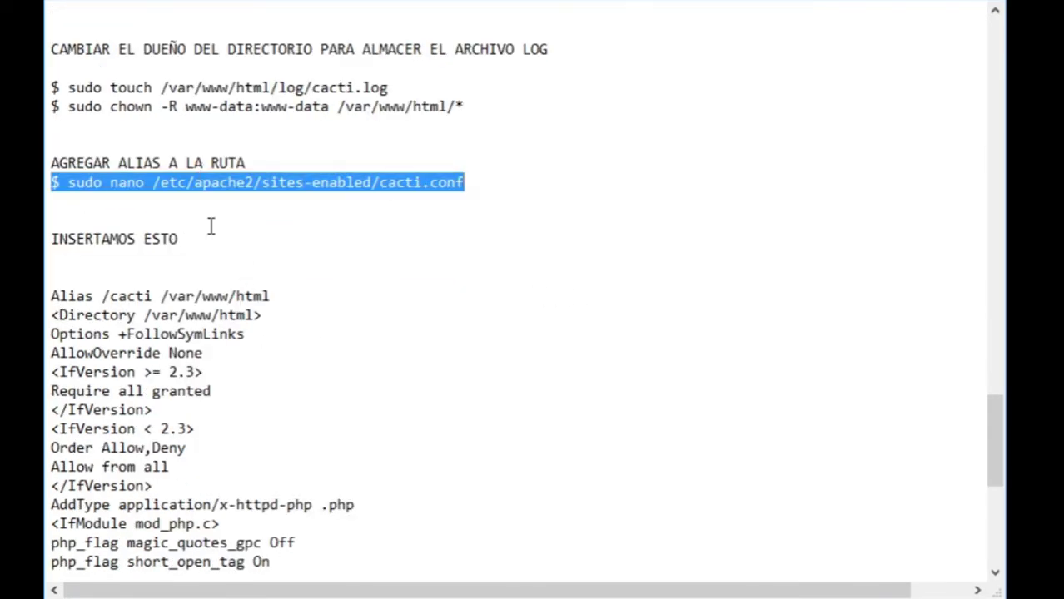
scroll(215, 228, "down", 2)
left_click_drag(51, 161, 51, 201)
left_click(256, 227)
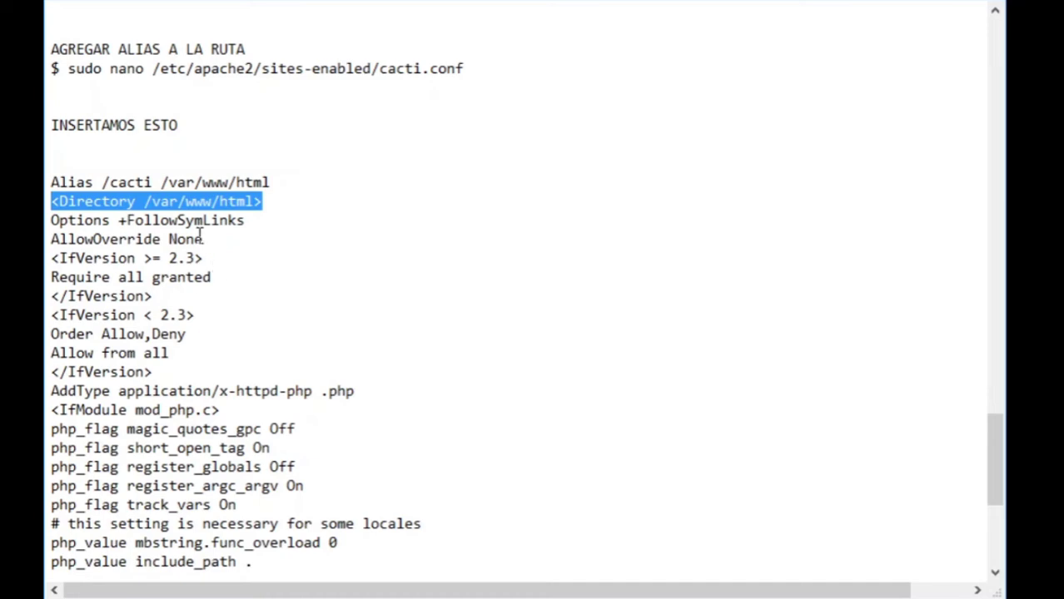
- Highlight the whole Alias block through </Directory>, then scroll on toward the SSH section
scroll(164, 370, "down", 3)
left_click_drag(164, 448, 47, 448)
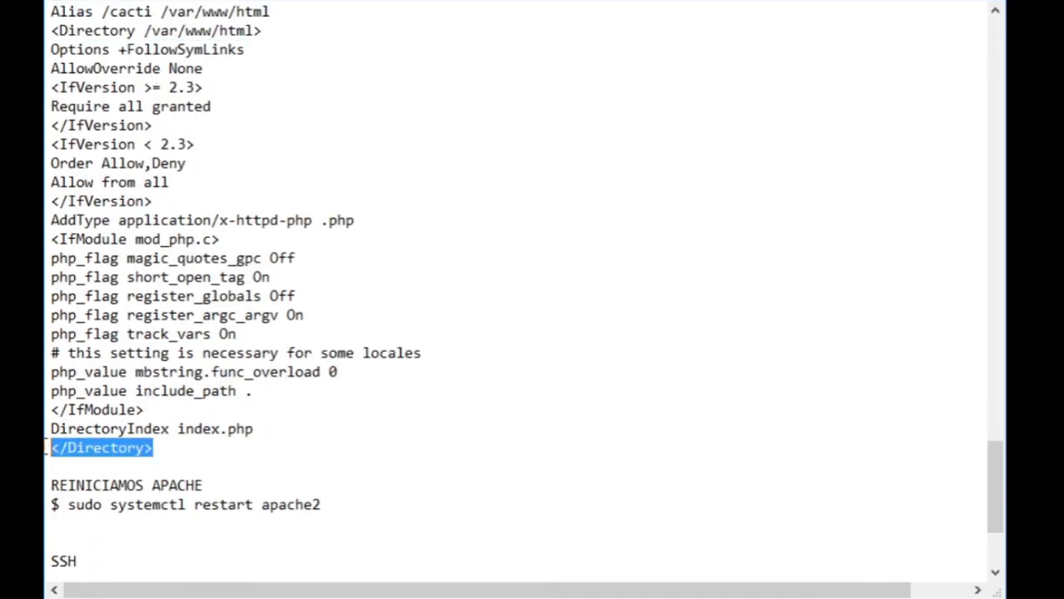
scroll(177, 376, "up", 3)
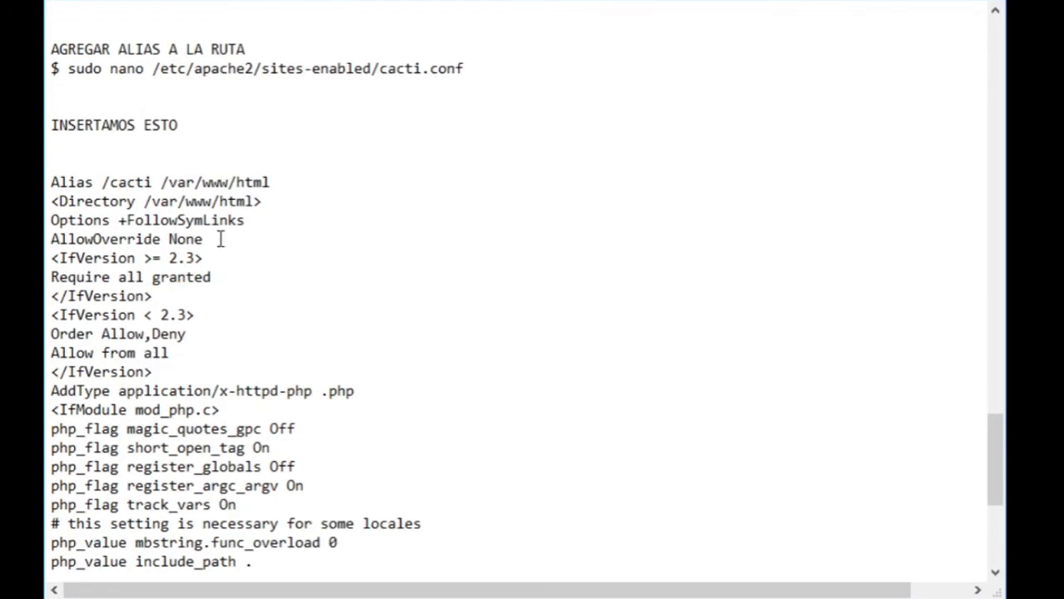
scroll(185, 193, "down", 2)
left_click_drag(52, 66, 338, 510)
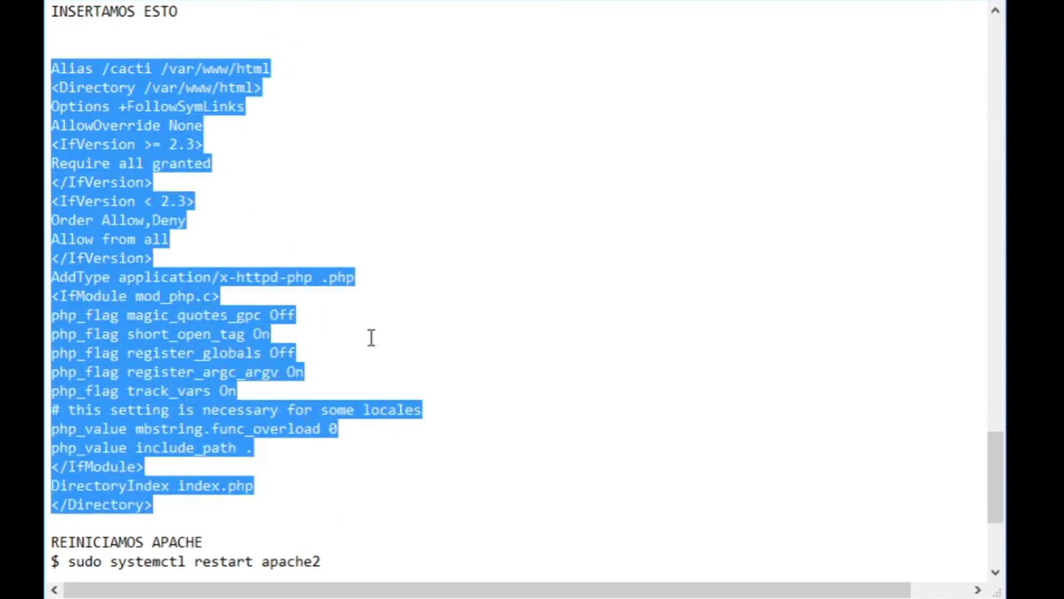
left_click(493, 373)
scroll(150, 220, "down", 4)
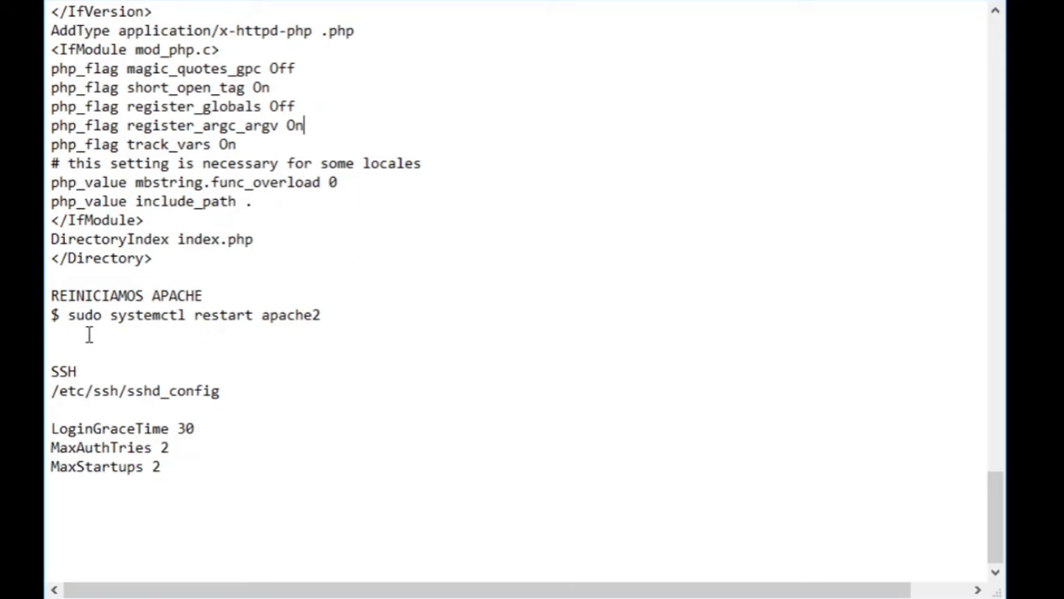
- Highlight the SSH heading, the sshd_config path and the three SSH limit settings
left_click_drag(49, 367, 264, 388)
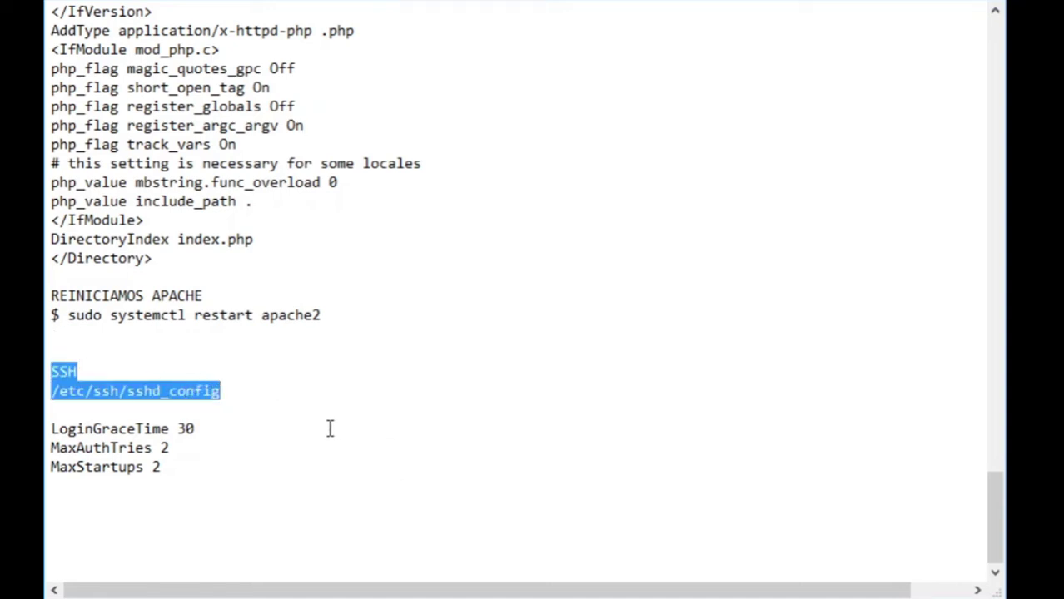
left_click(137, 358)
double_click(64, 366)
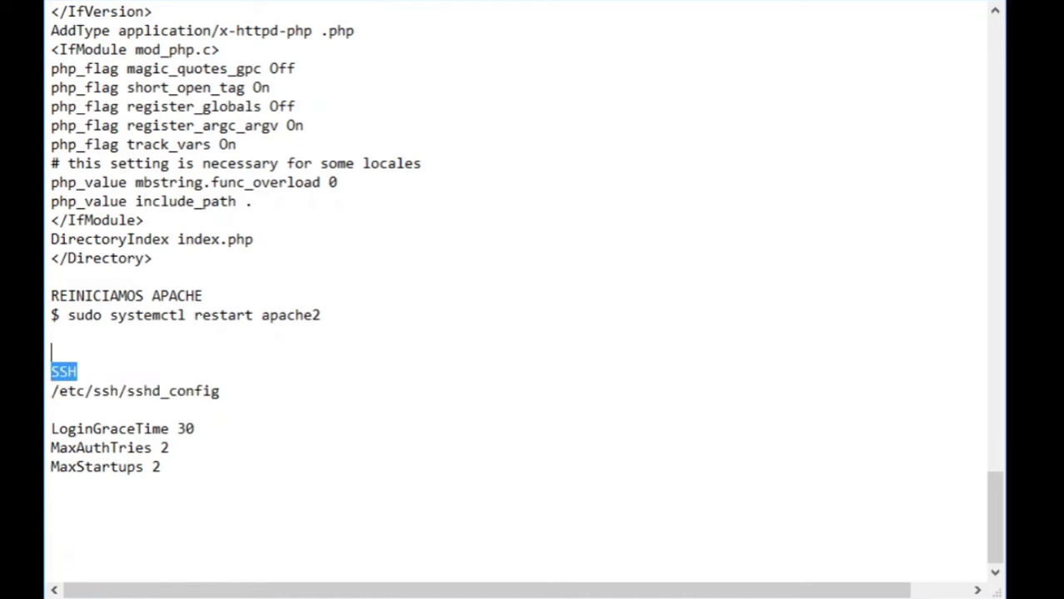
left_click(149, 369)
left_click_drag(250, 391, 52, 391)
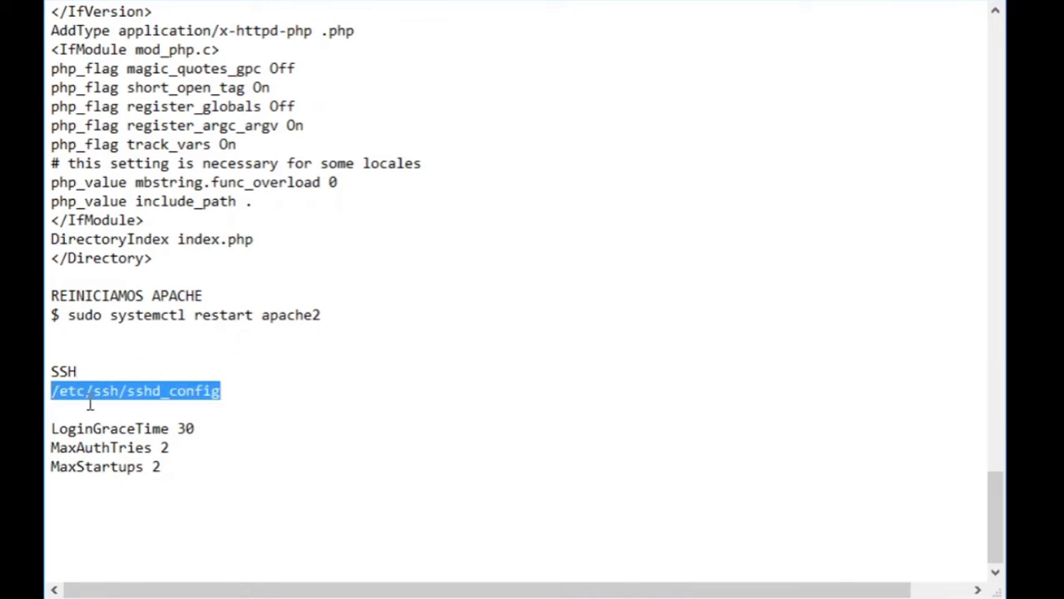
left_click_drag(185, 483, 45, 429)
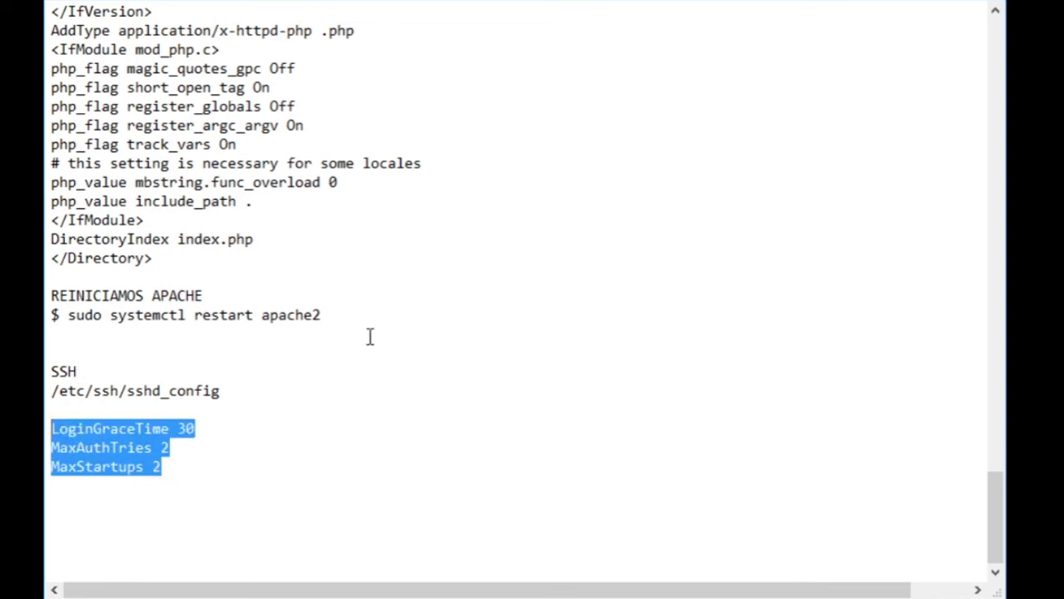
left_click(136, 500)
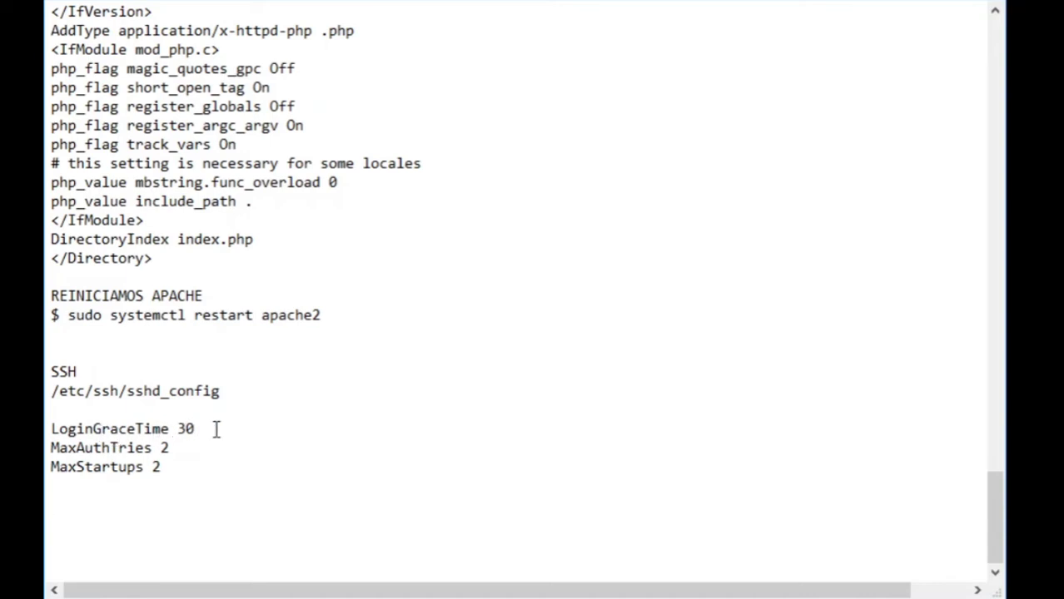
- Add blank lines after LoginGraceTime 30, MaxAuthTries 2 and MaxStartups 2
key("Return")
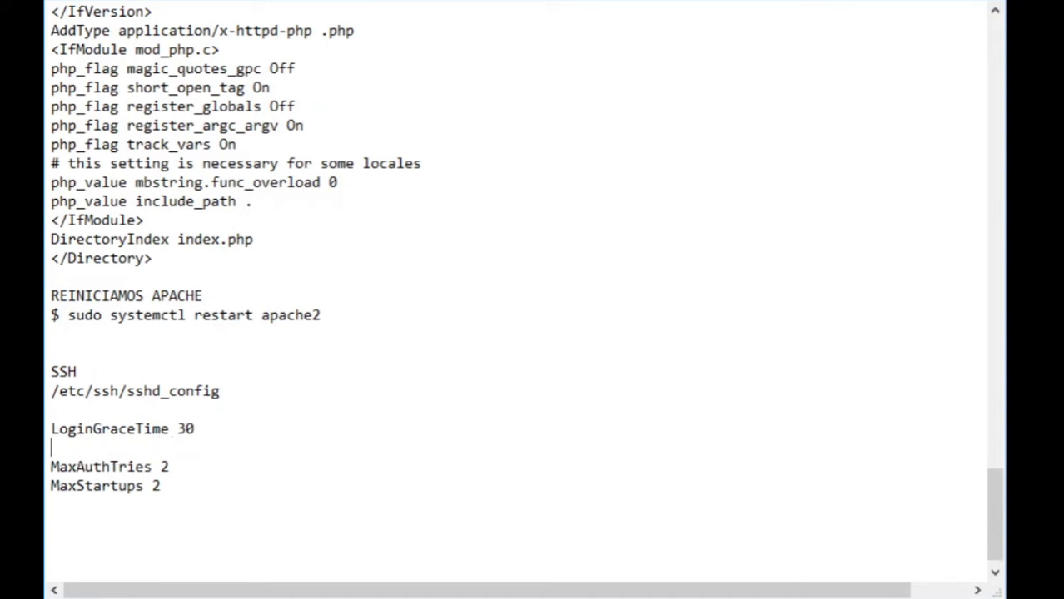
double_click(184, 429)
left_click(200, 465)
key("Return")
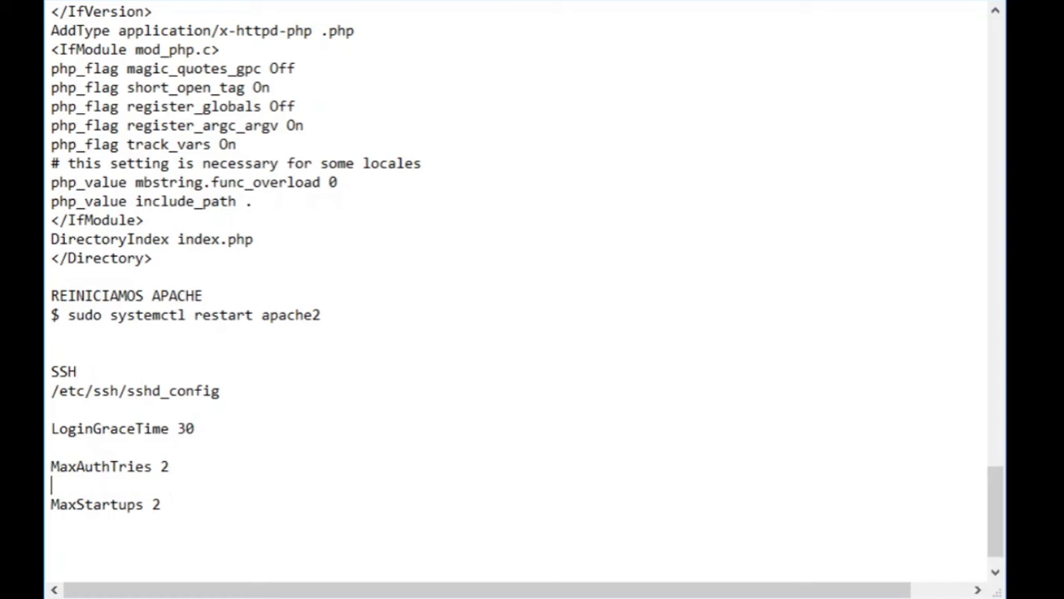
left_click(187, 506)
key("Return")
key("shift+Up")
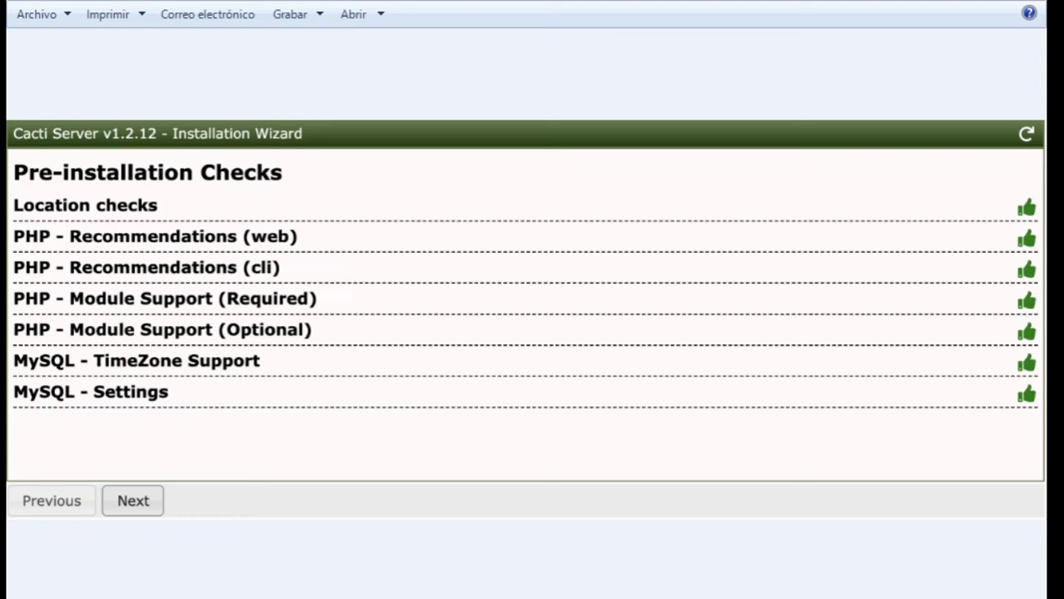
- Advance the screenshots to the Installation Type page showing New Primary Server, database cacti on localhost:3306
key("Left")
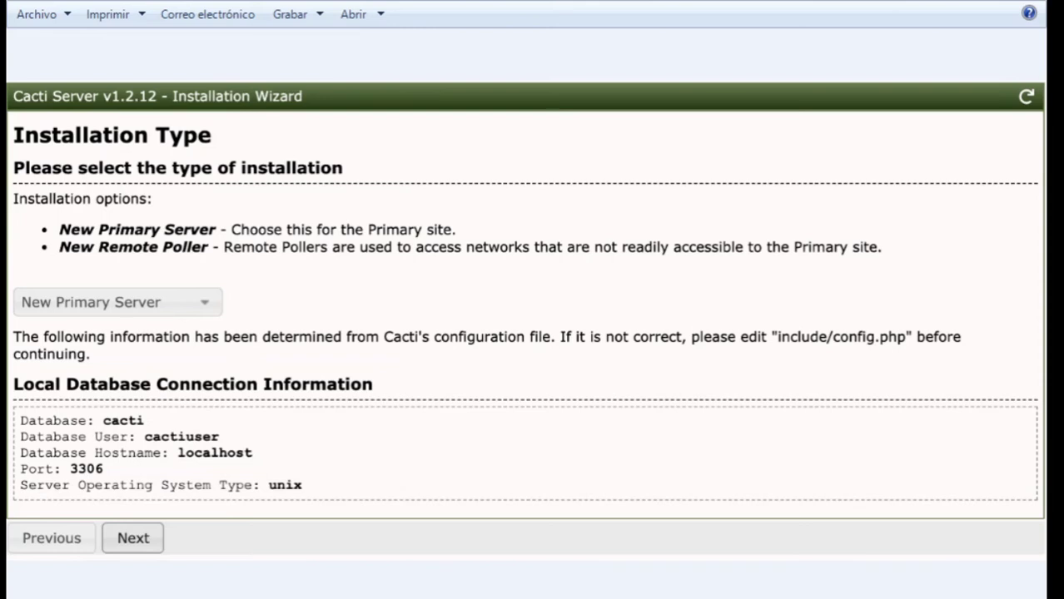
- Step past the wizard's Complete page to the Cacti 1.2.12 console, logged in as admin
left_click(134, 538)
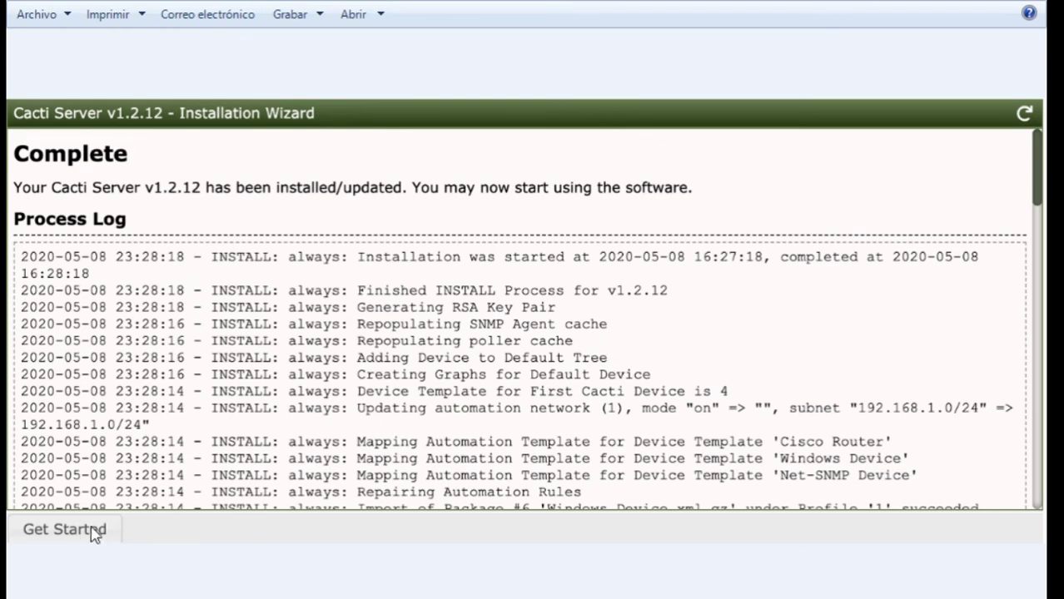
left_click(64, 530)
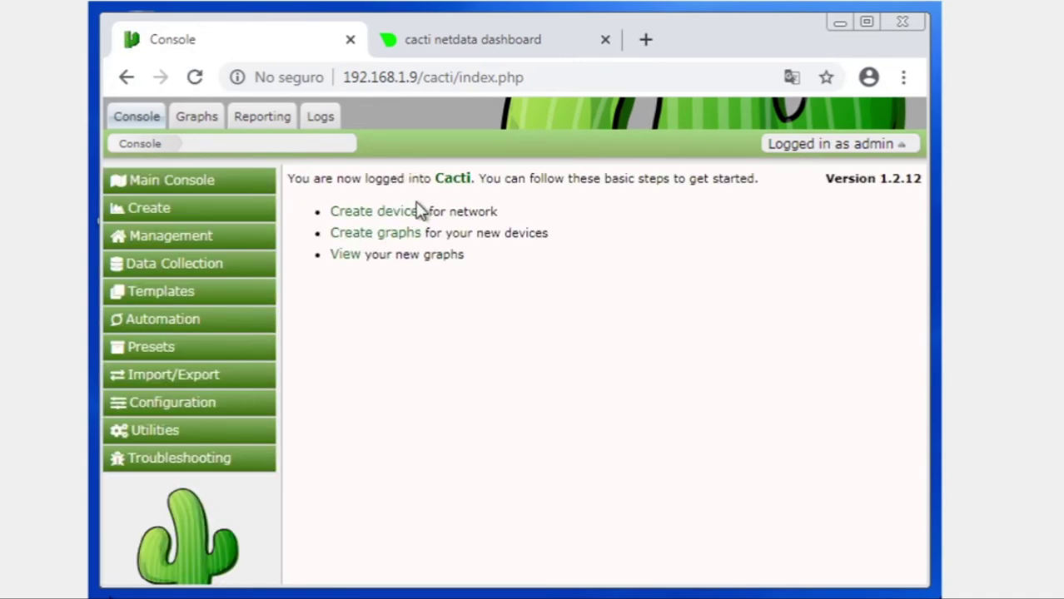
- Go through Create > New Graphs to a blank New Device form with SNMP Version 2 preset
left_click(357, 218)
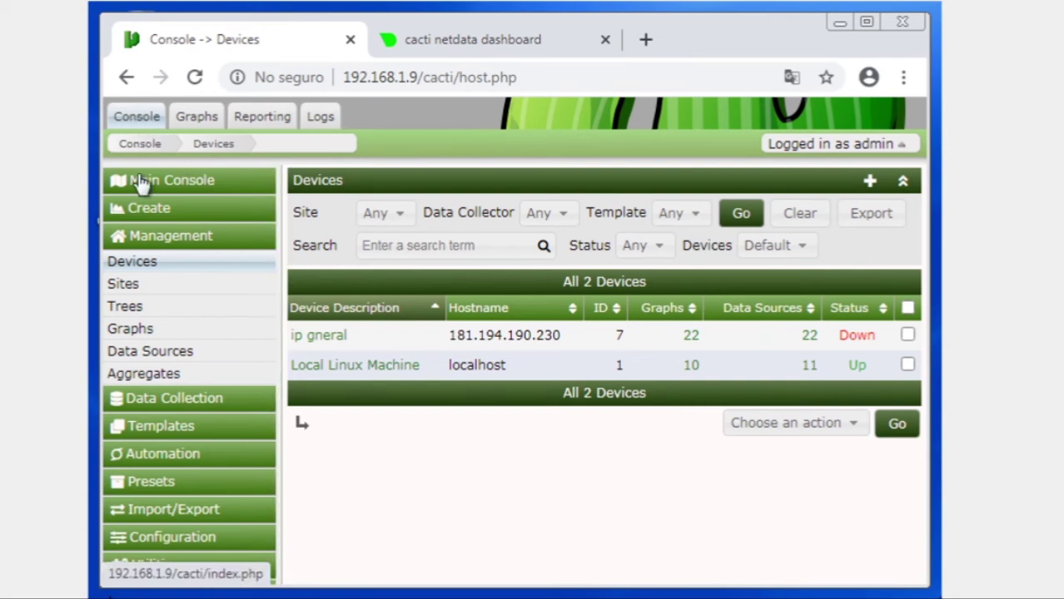
left_click(158, 212)
left_click(154, 236)
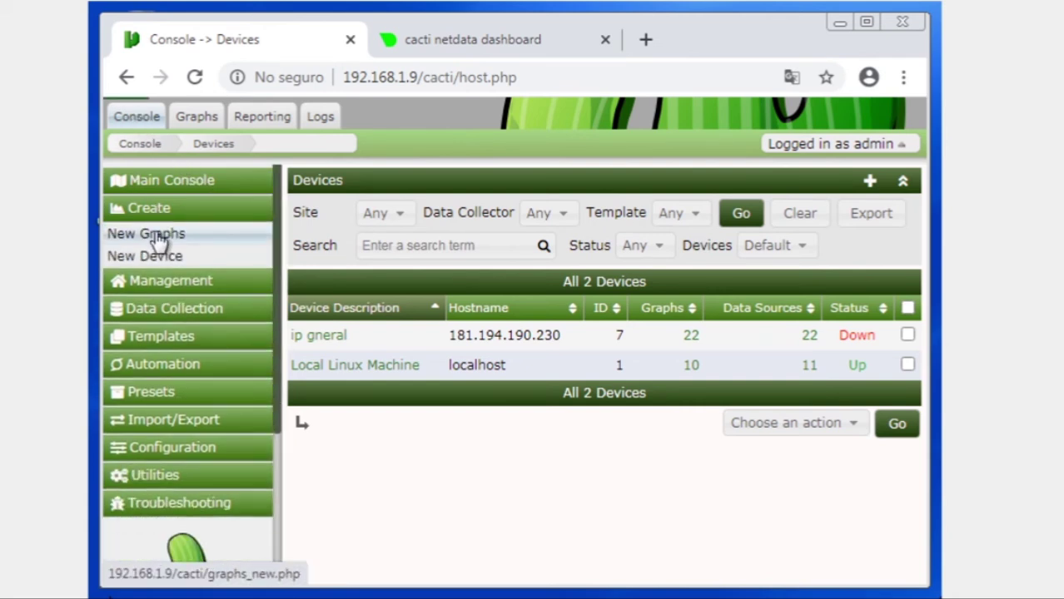
left_click(164, 259)
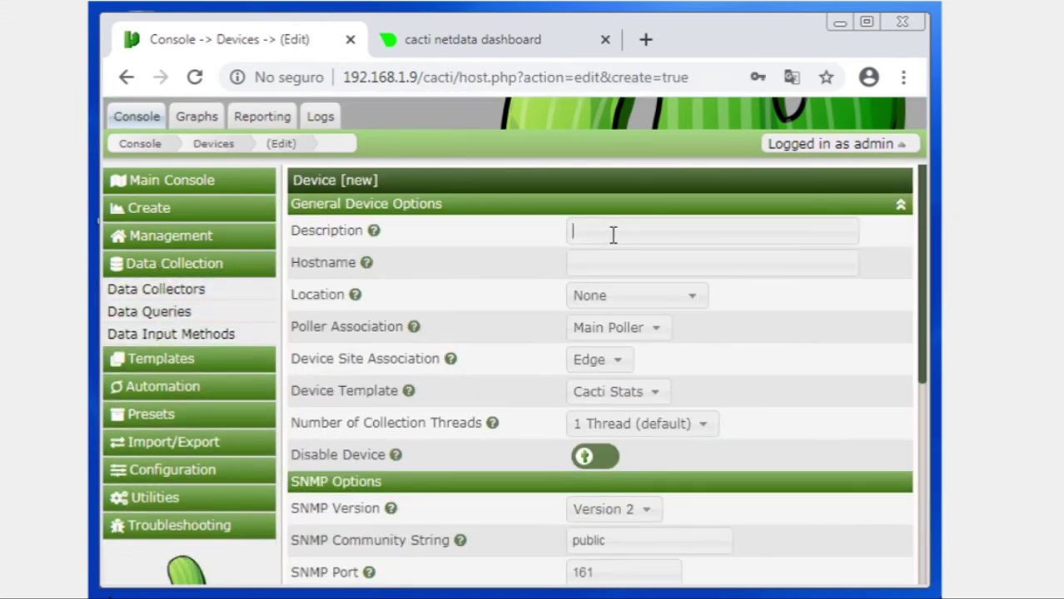
- Set the device location to esparza and keep Main Poller as the poller
scroll(601, 238, "down", 1)
scroll(597, 248, "up", 1)
left_click(615, 262)
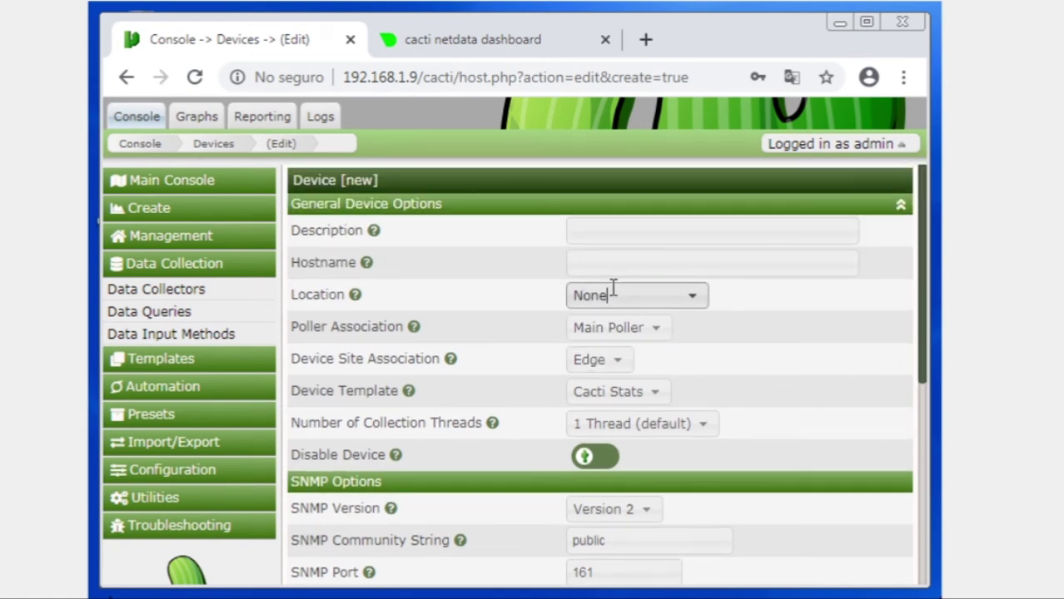
left_click(613, 288)
type("esparza")
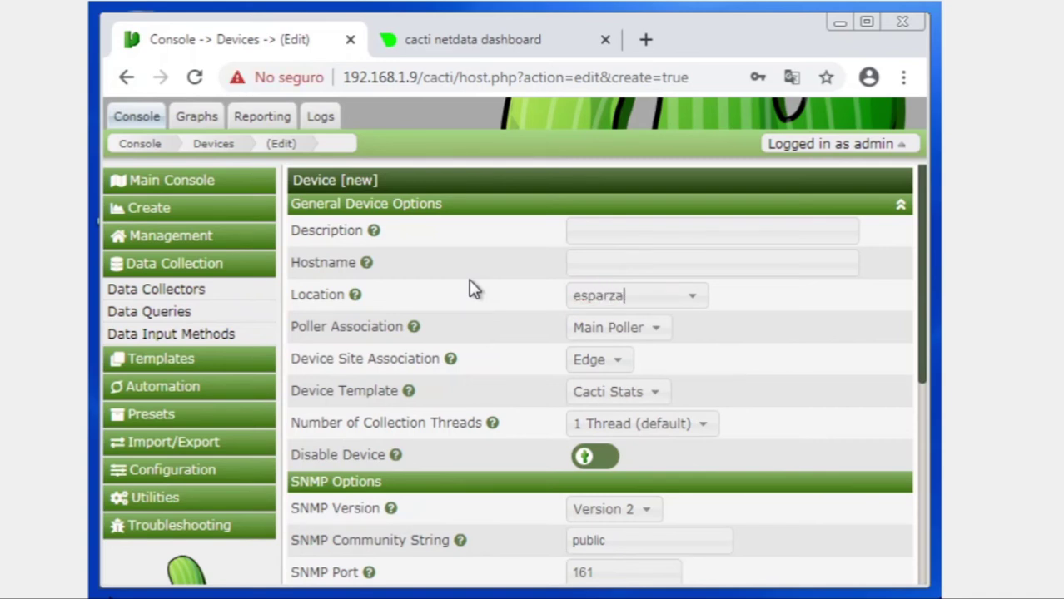
left_click(661, 331)
left_click(661, 332)
scroll(634, 353, "down", 1)
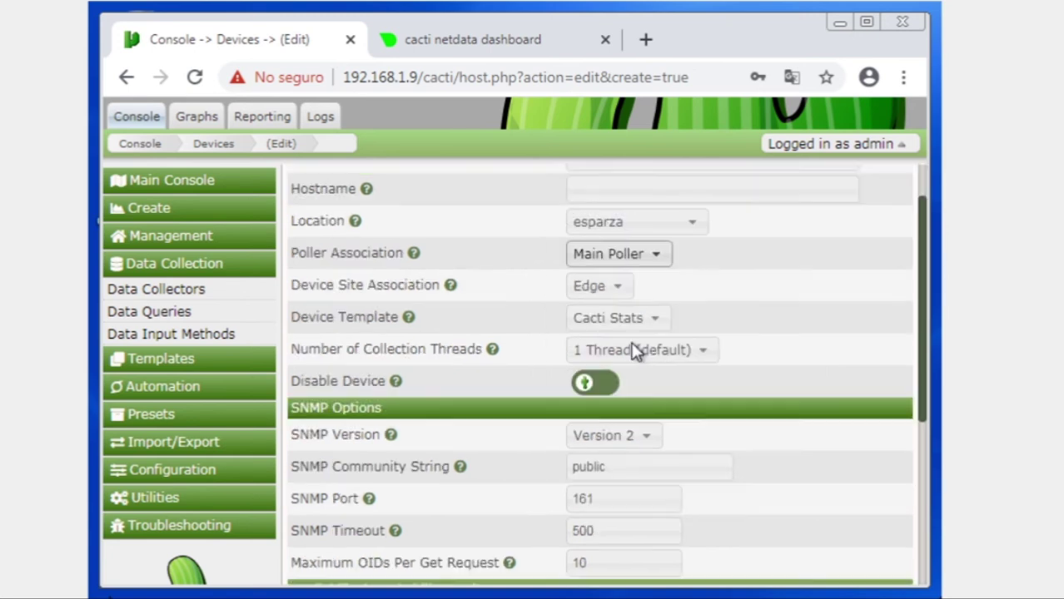
- Try the Windows Device, Local Linux Machine and Cisco Router templates, settling on Cacti Stats
left_click(631, 291)
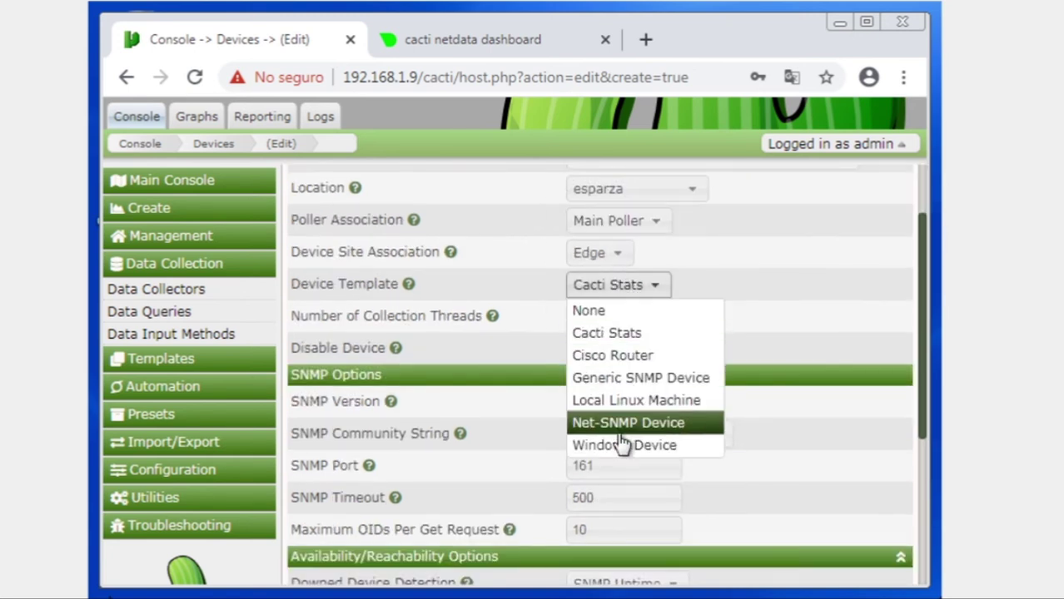
left_click(623, 446)
left_click(637, 293)
left_click(637, 400)
left_click(648, 283)
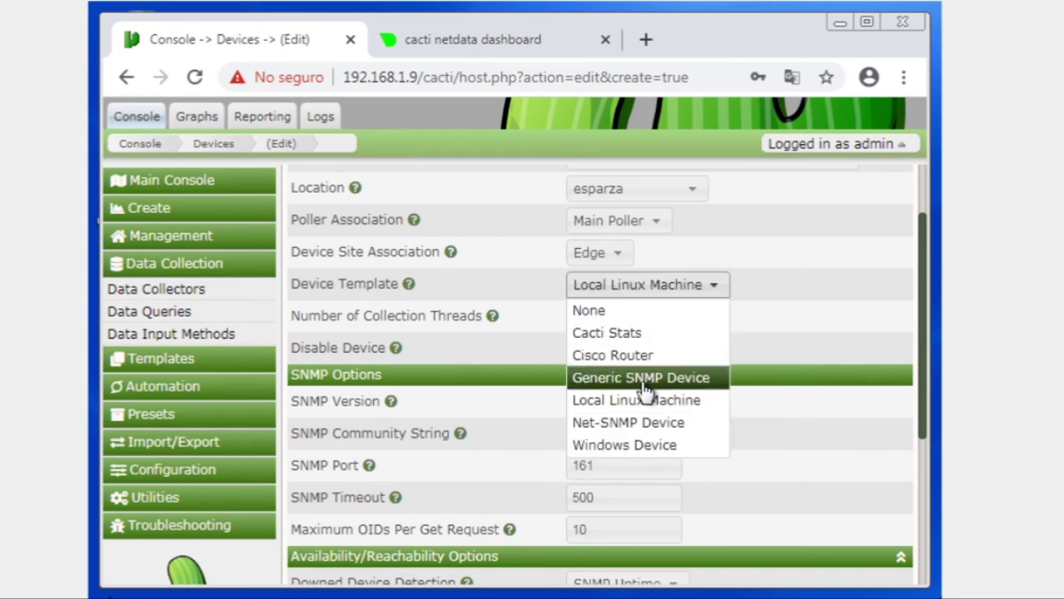
left_click(646, 335)
left_click(641, 287)
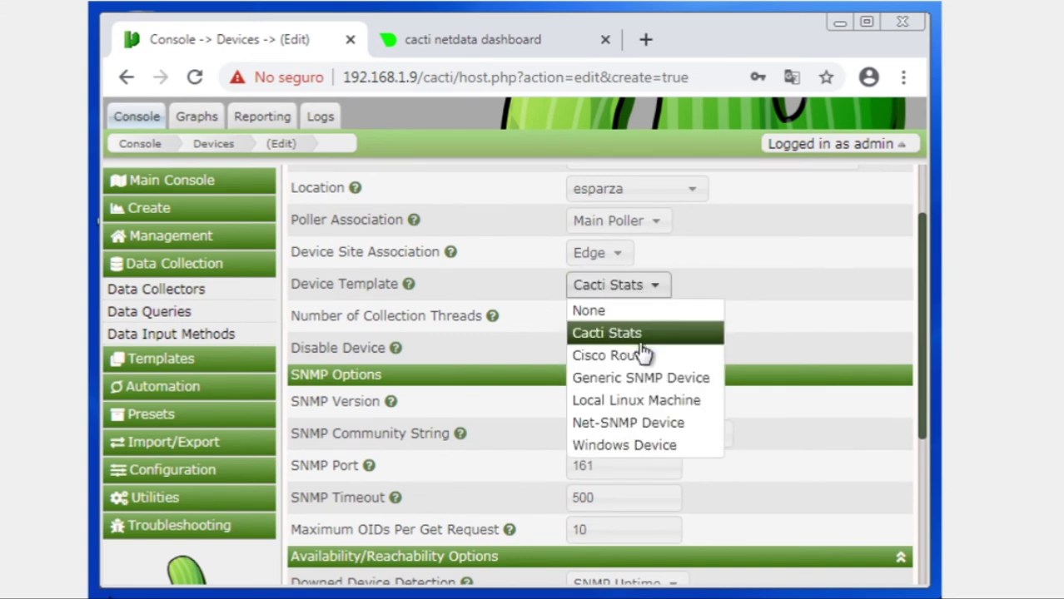
left_click(639, 354)
left_click(639, 288)
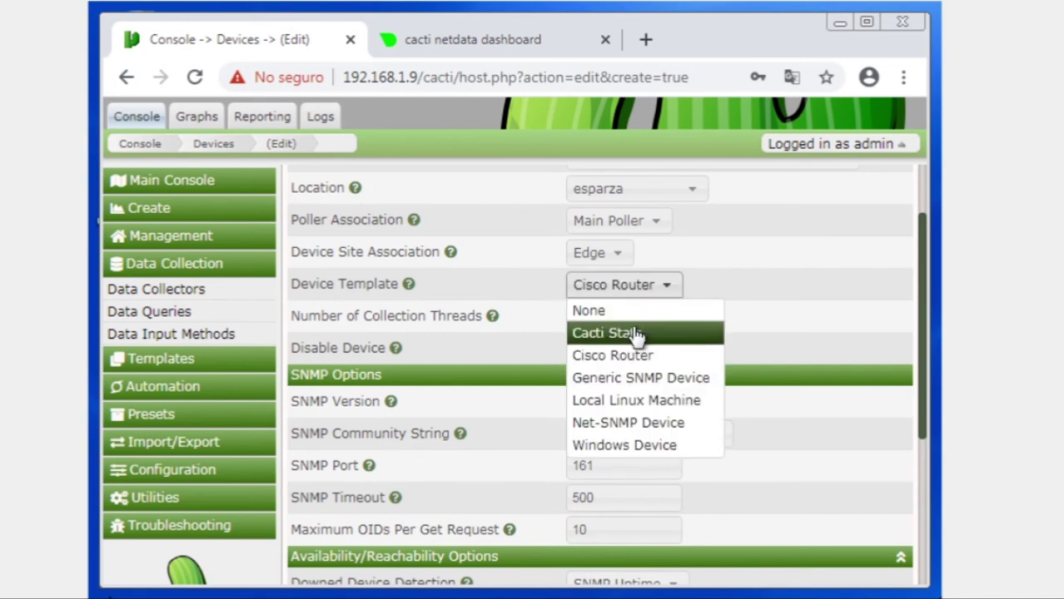
left_click(633, 335)
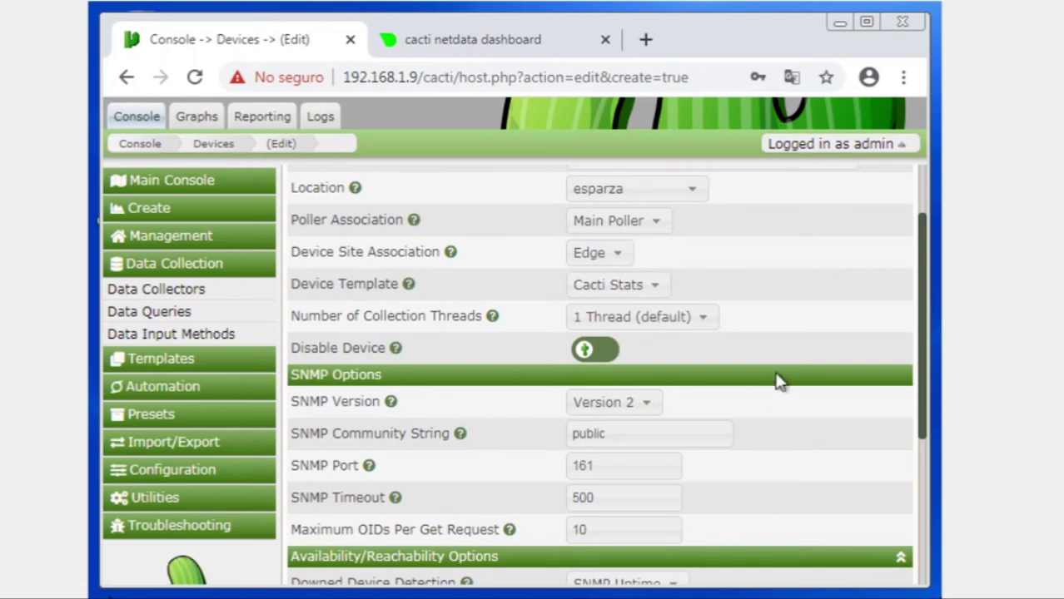
- Review the rest of the form: Edge site, SNMP Version 2, community public, port 161
scroll(805, 329, "down", 1)
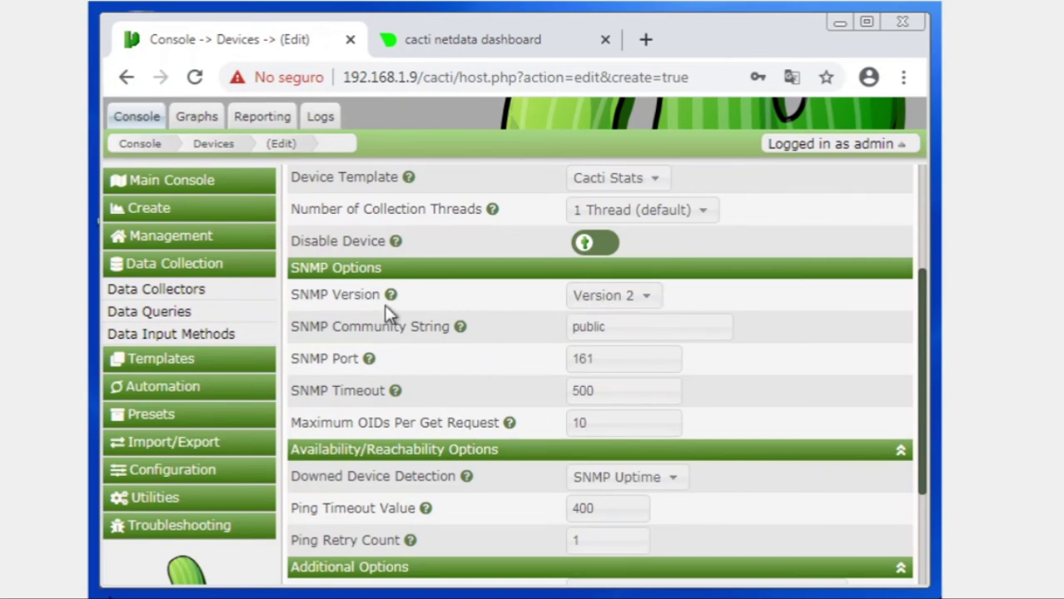
left_click_drag(335, 290, 273, 302)
left_click(317, 295)
scroll(364, 314, "down", 3)
scroll(397, 317, "up", 7)
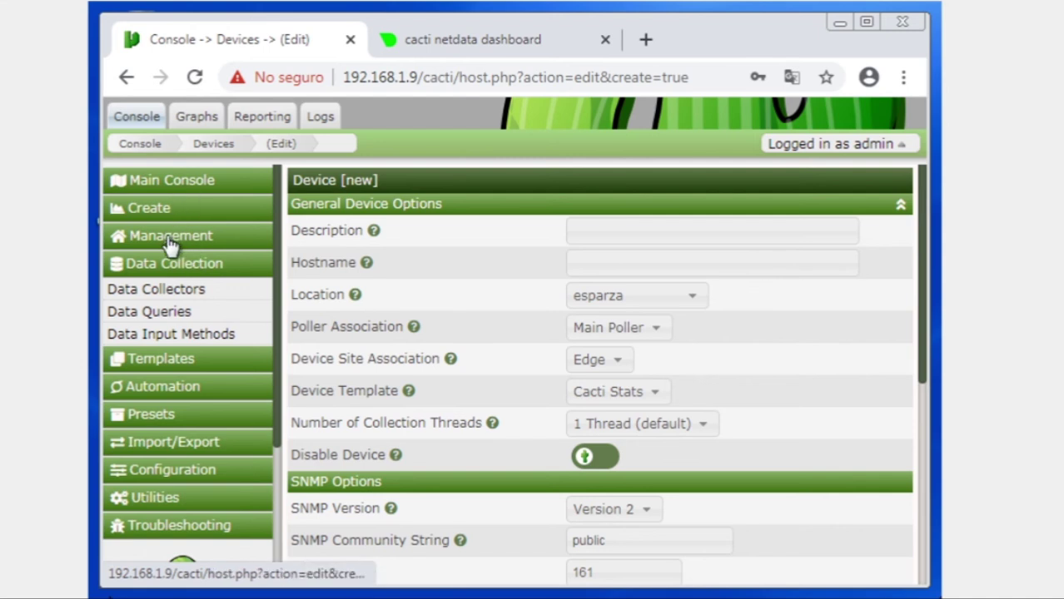
- Discard the unsaved new-device form and go to Create > New Graphs
left_click(154, 209)
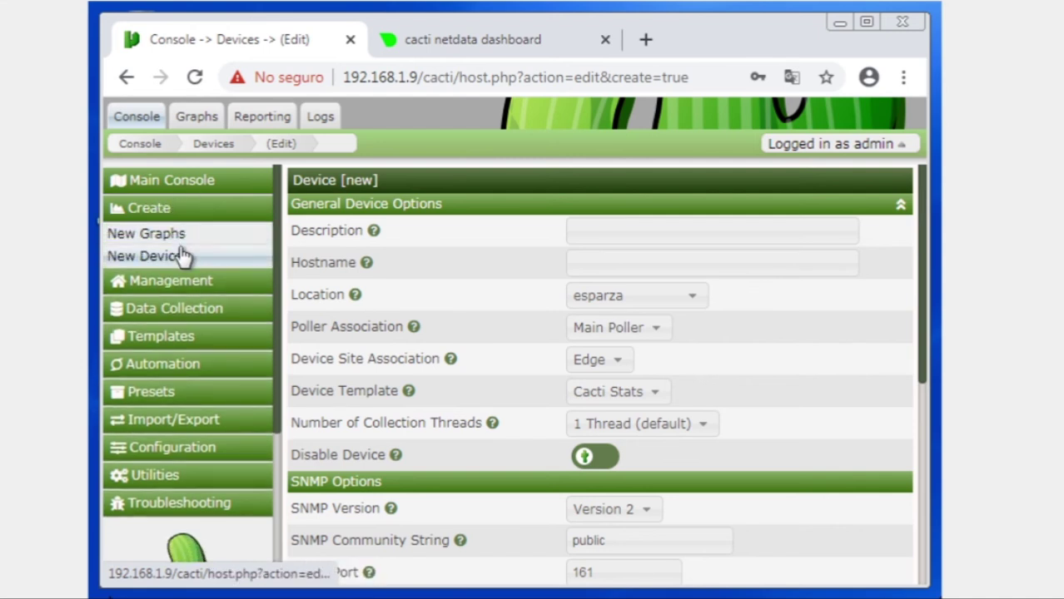
left_click(189, 234)
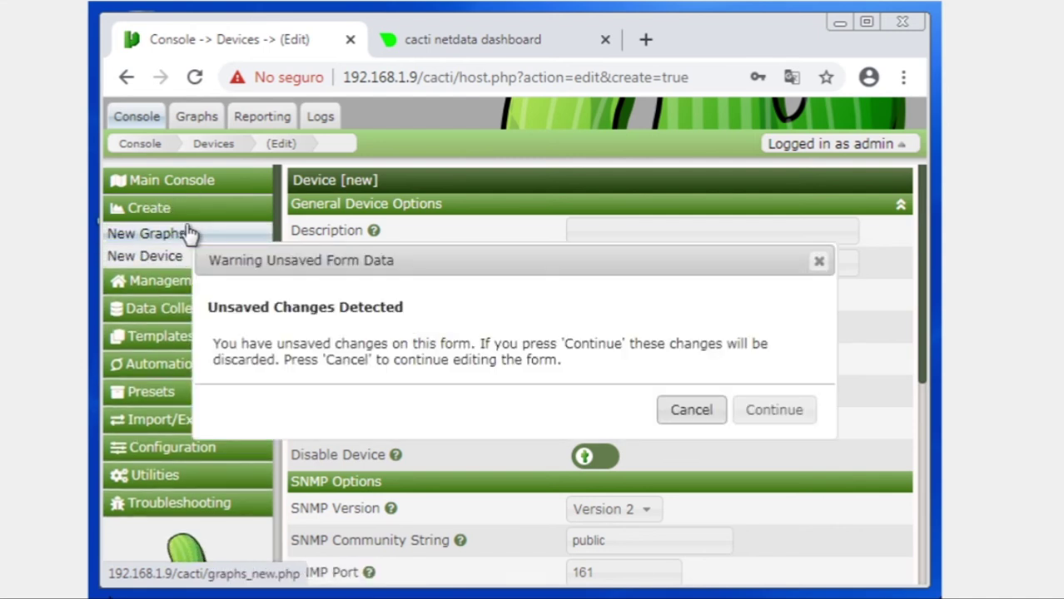
left_click(767, 413)
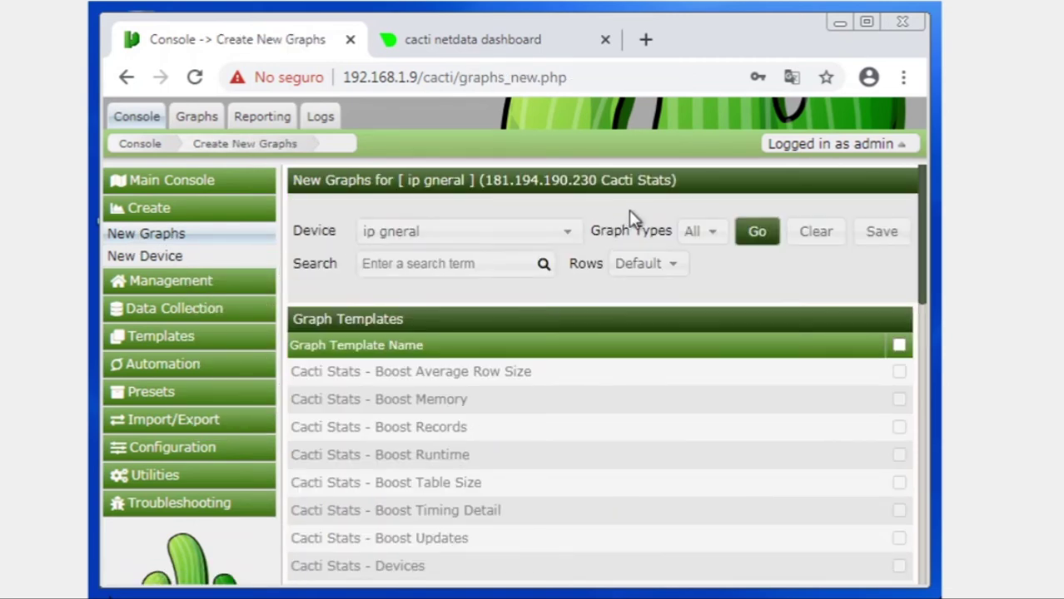
- Select Pc Cliente as the device and browse its graph templates and data queries
left_click(568, 233)
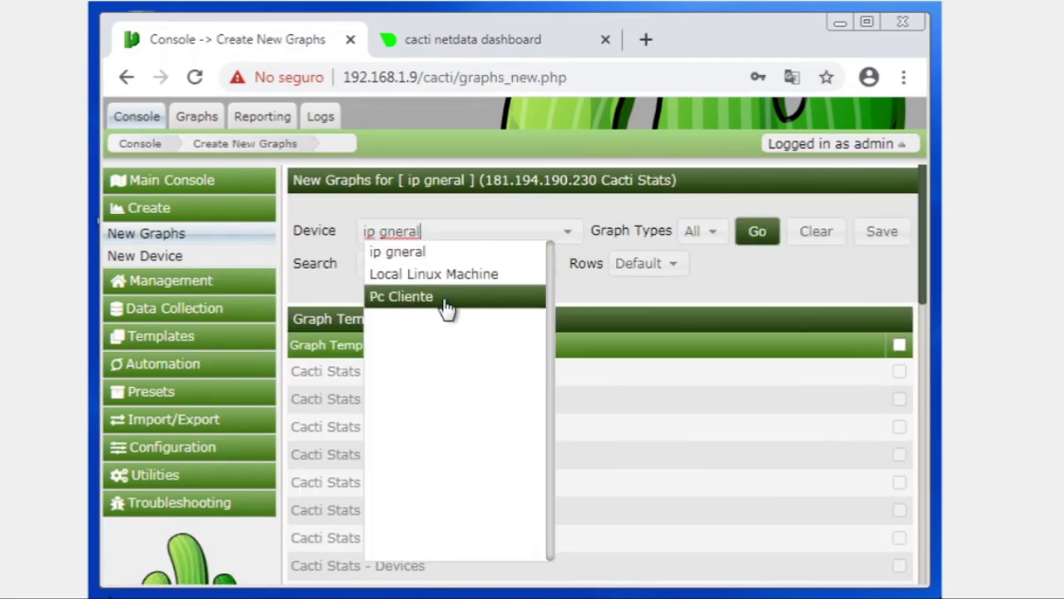
left_click(449, 307)
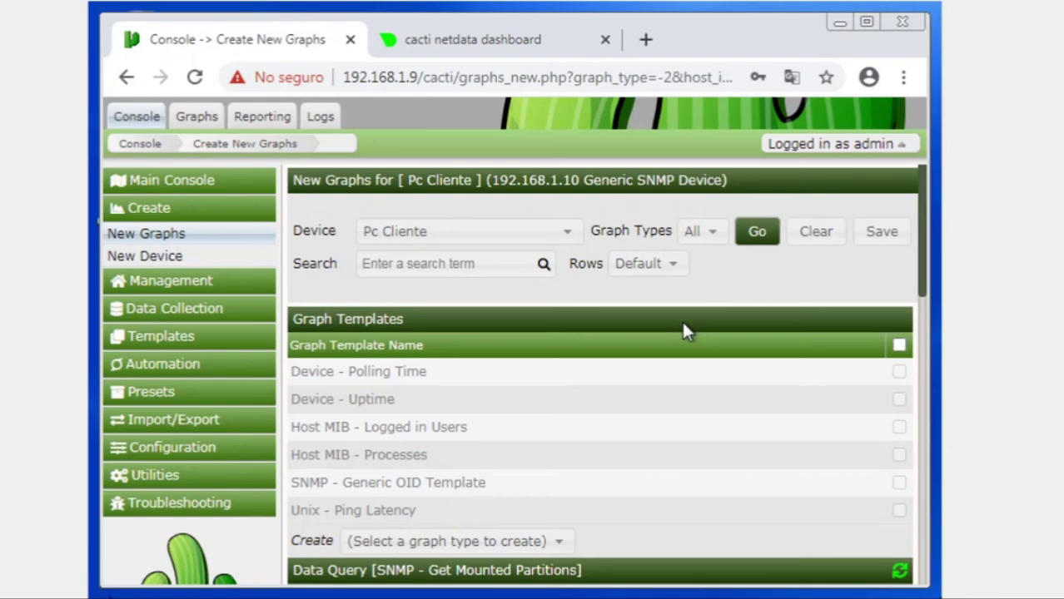
scroll(684, 330, "down", 8)
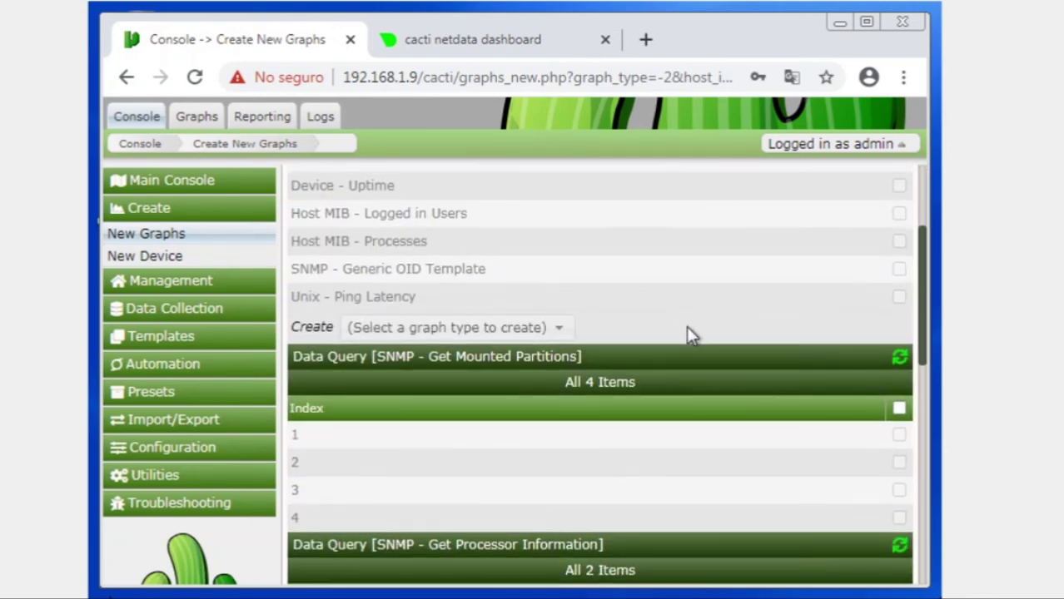
scroll(798, 414, "down", 2)
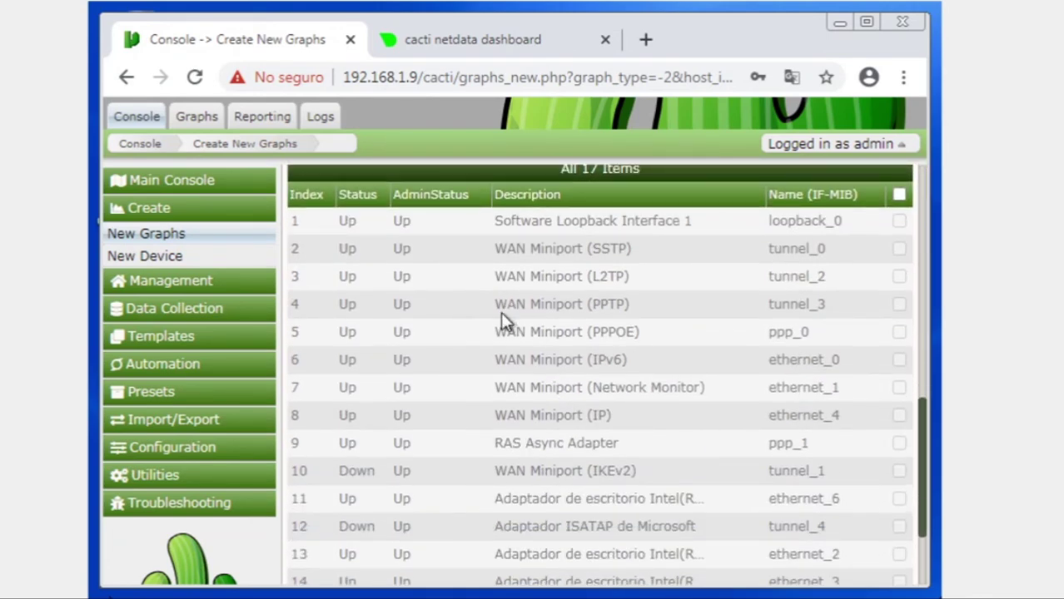
scroll(719, 435, "down", 2)
scroll(675, 399, "up", 5)
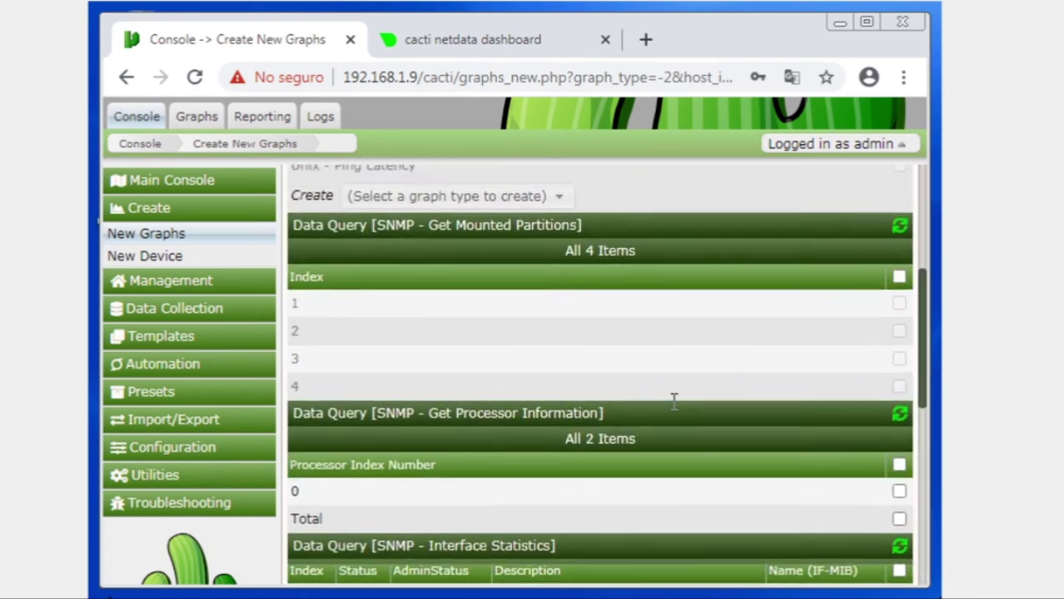
scroll(674, 403, "up", 5)
scroll(674, 408, "down", 3)
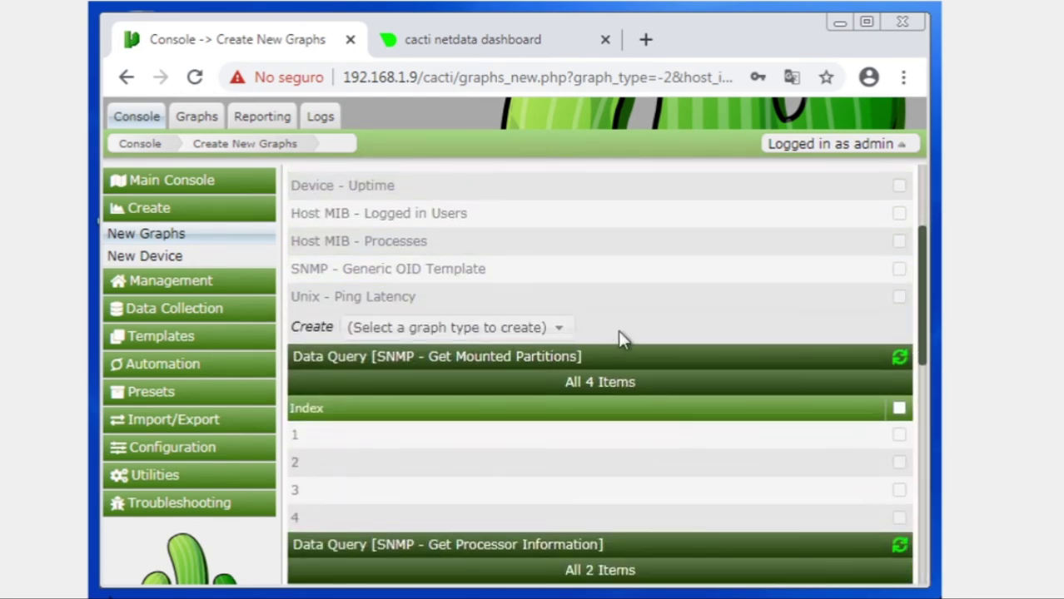
scroll(846, 325, "up", 3)
scroll(825, 465, "down", 4)
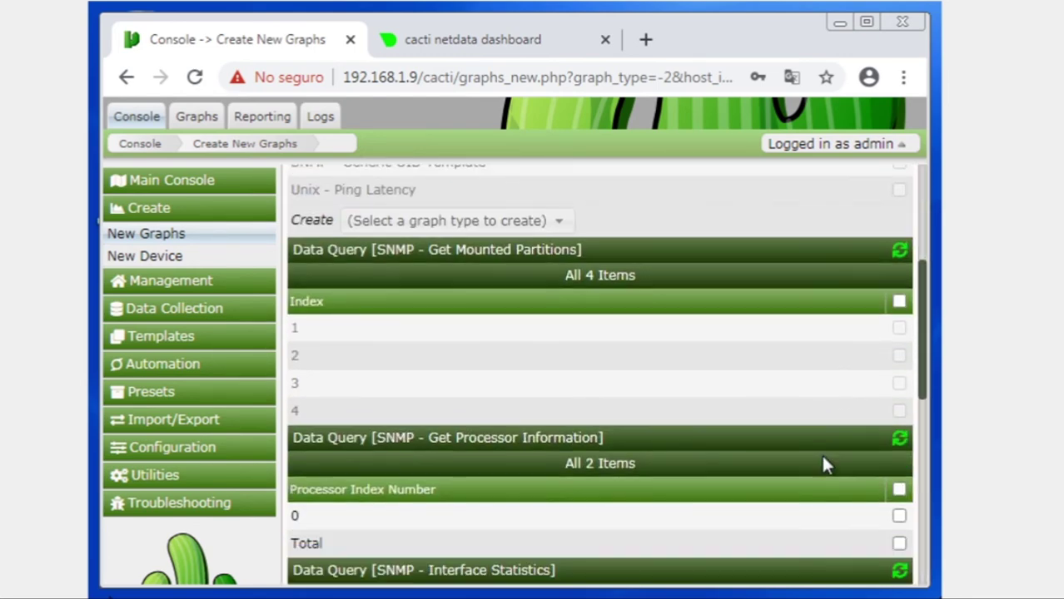
- Check all mounted partitions, then view Pc Cliente's 27 existing graphs in preview
left_click(899, 302)
scroll(566, 430, "down", 4)
scroll(564, 430, "up", 10)
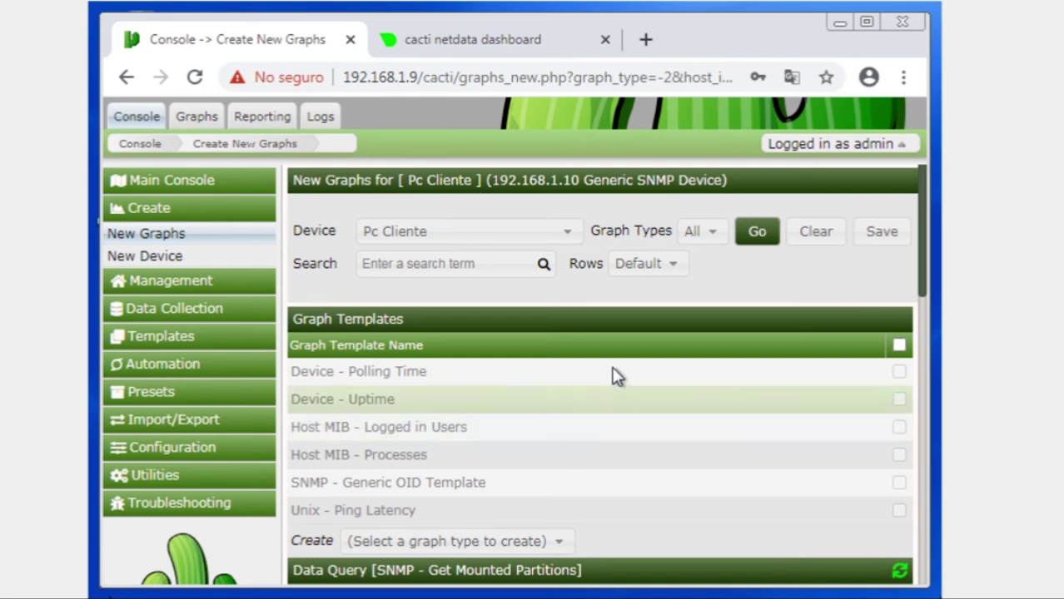
left_click(198, 119)
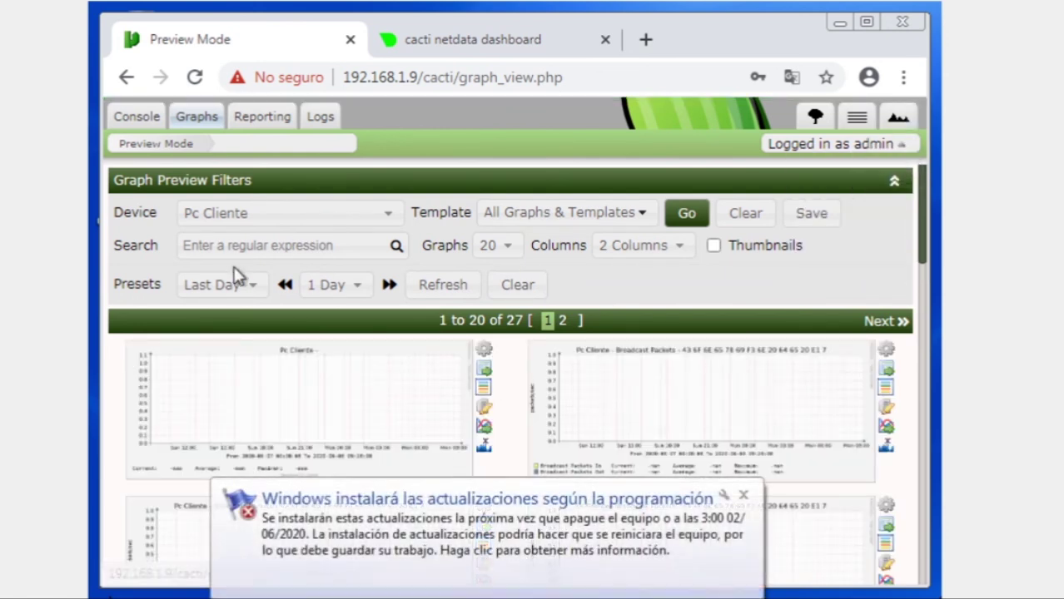
- Dismiss the Windows update notice and filter the graph preview to Local Linux Machine
left_click(743, 496)
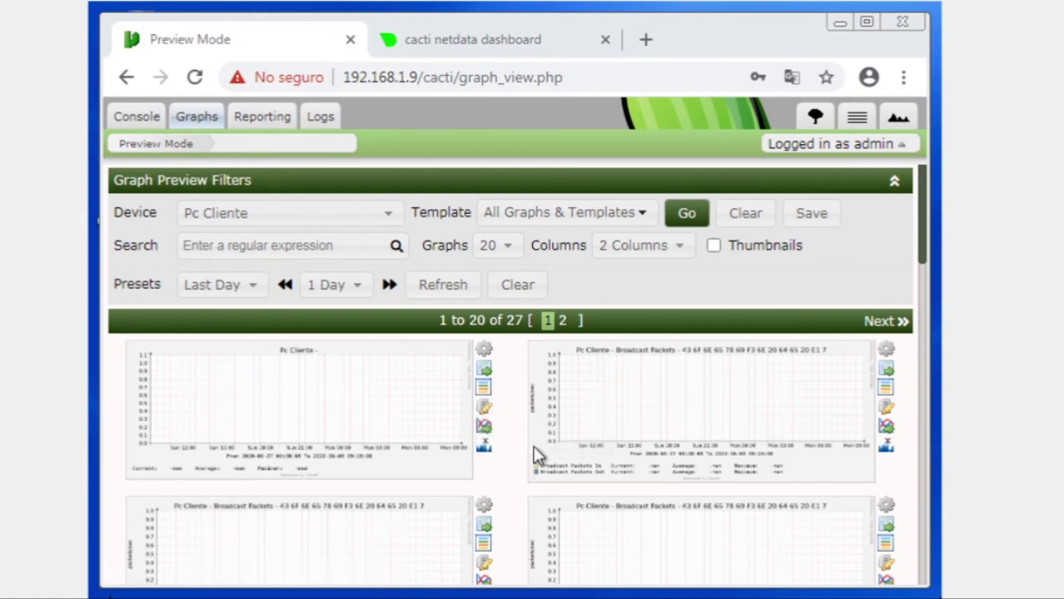
left_click(393, 216)
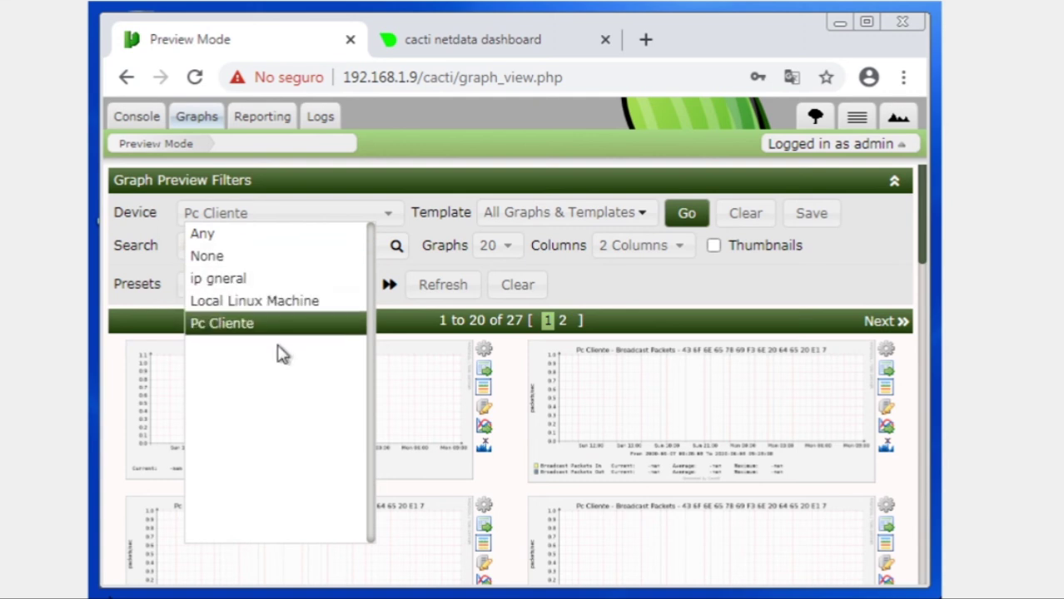
left_click(292, 304)
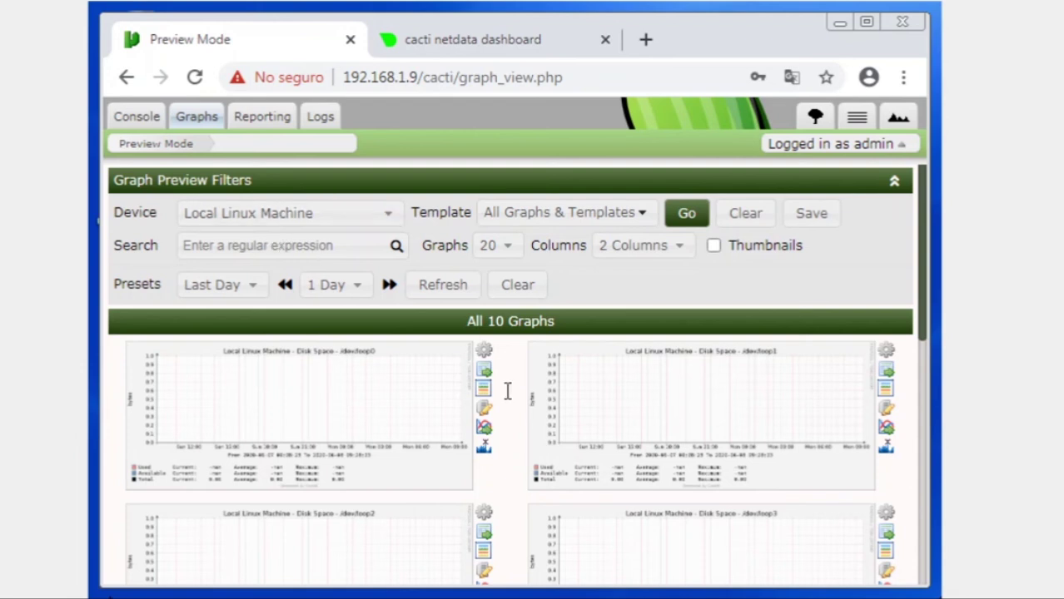
- Show the /dev/loop1 Disk Space graph in real time, then switch to the netdata dashboard
left_click_drag(926, 275, 926, 328)
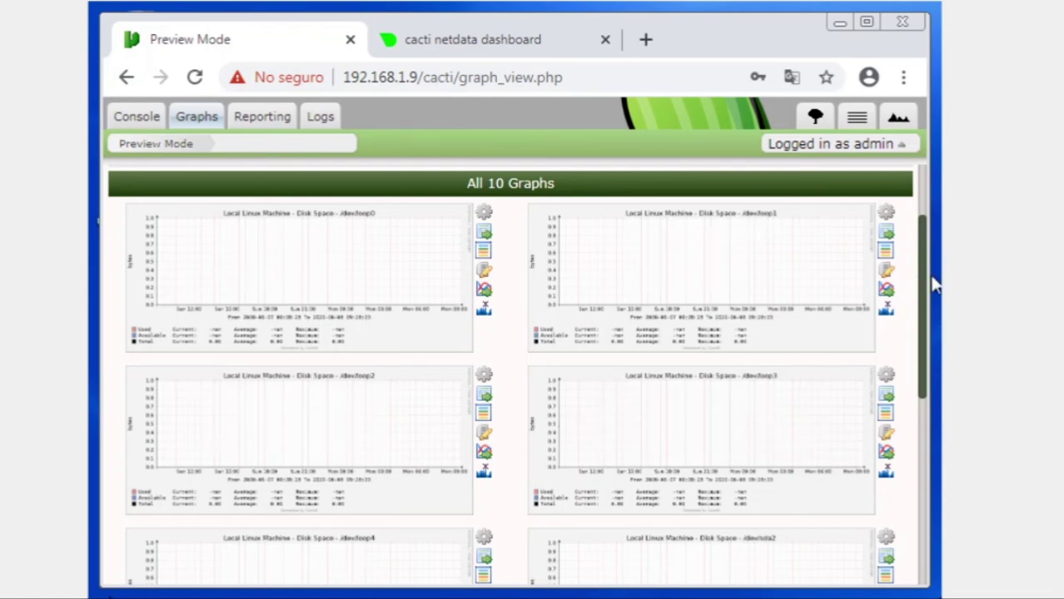
left_click(886, 296)
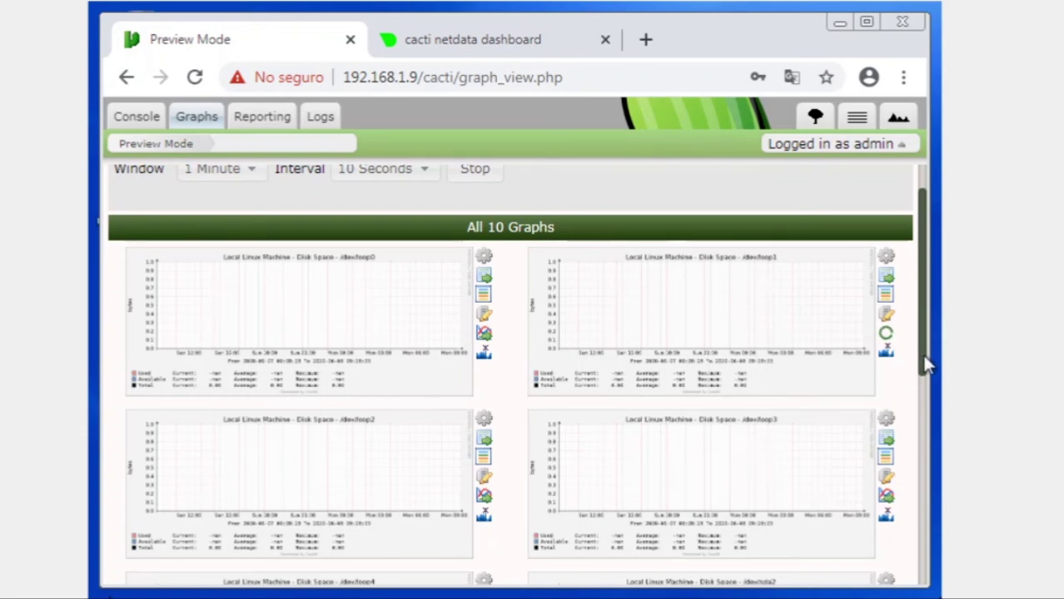
left_click_drag(921, 333, 924, 283)
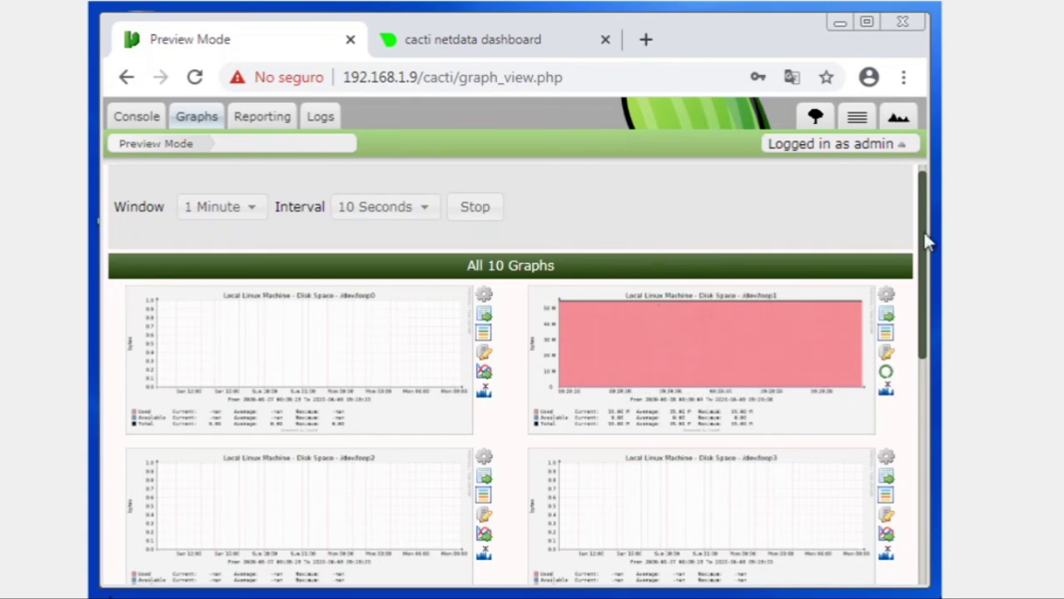
left_click_drag(927, 226, 938, 198)
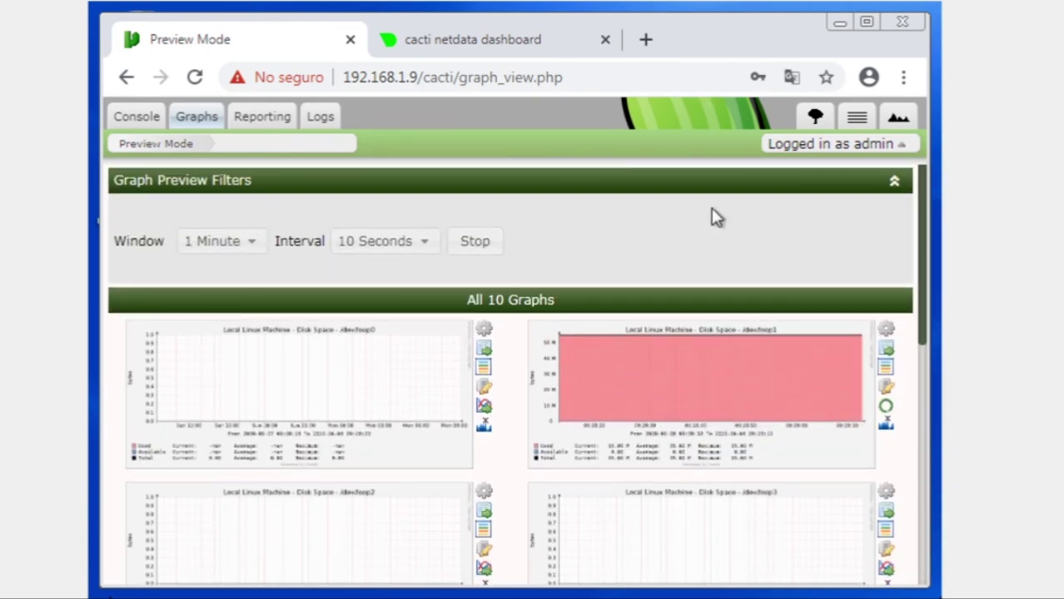
left_click(475, 41)
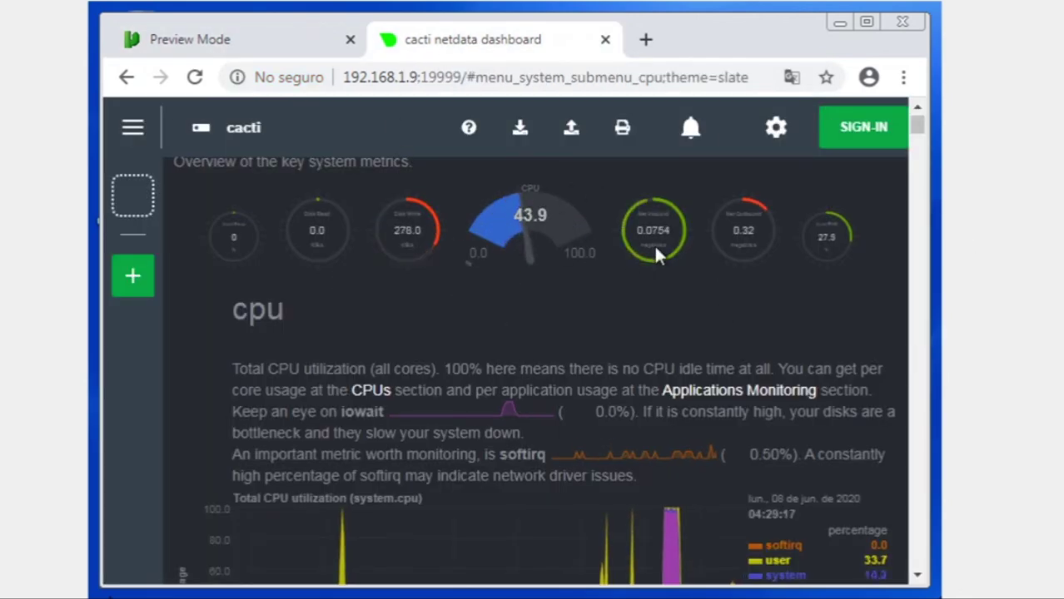
left_click_drag(916, 133, 922, 108)
left_click(817, 123)
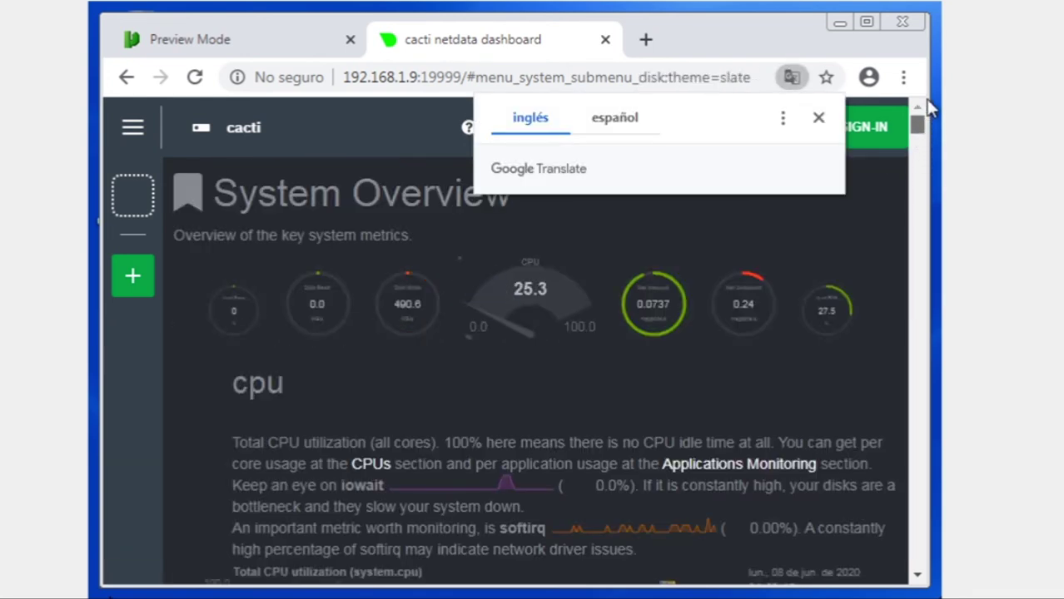
left_click(633, 315)
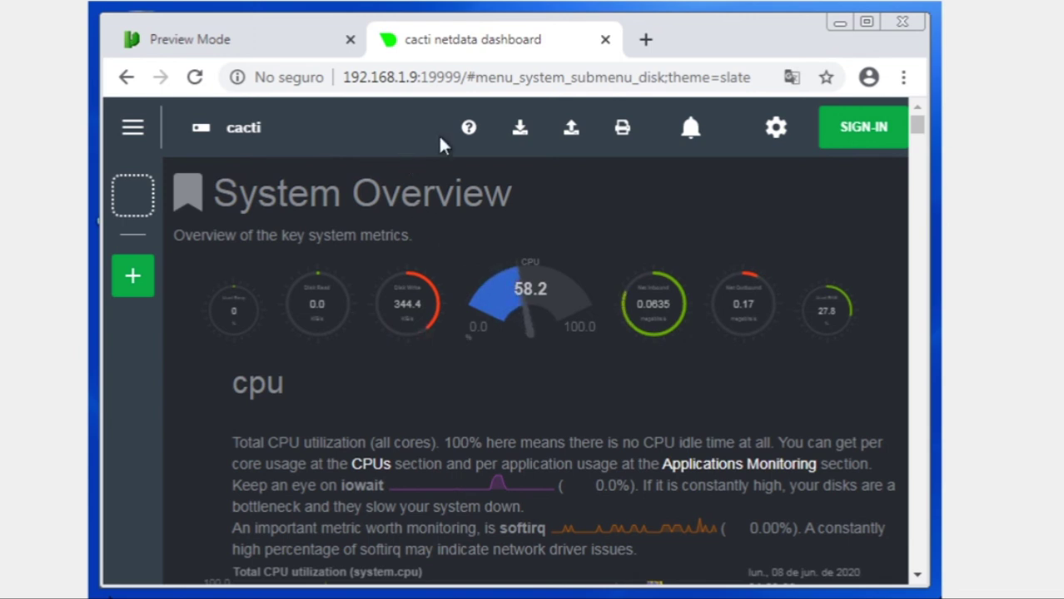
left_click_drag(462, 77, 337, 77)
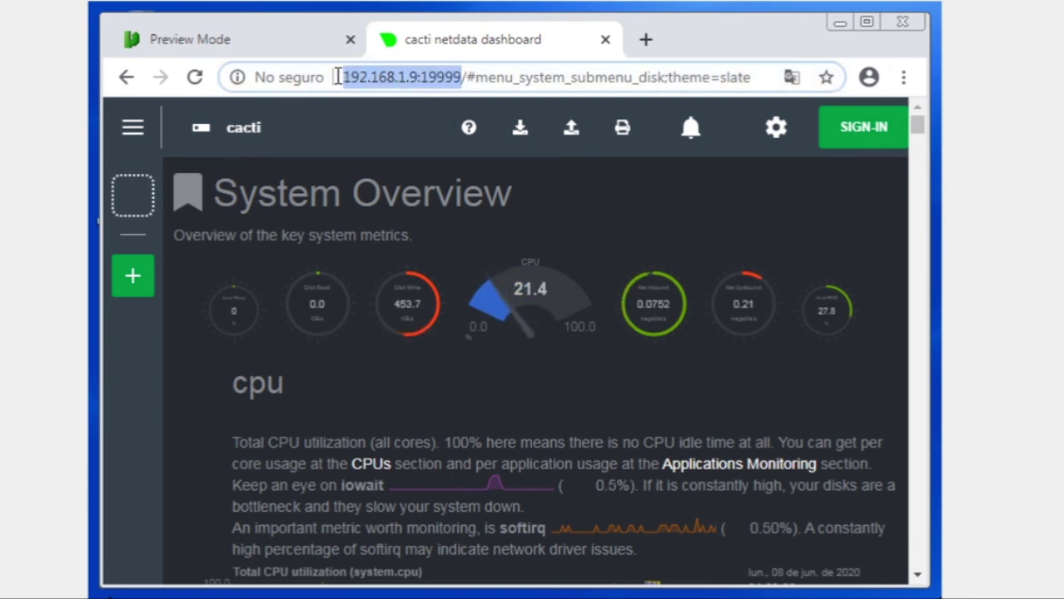
double_click(440, 77)
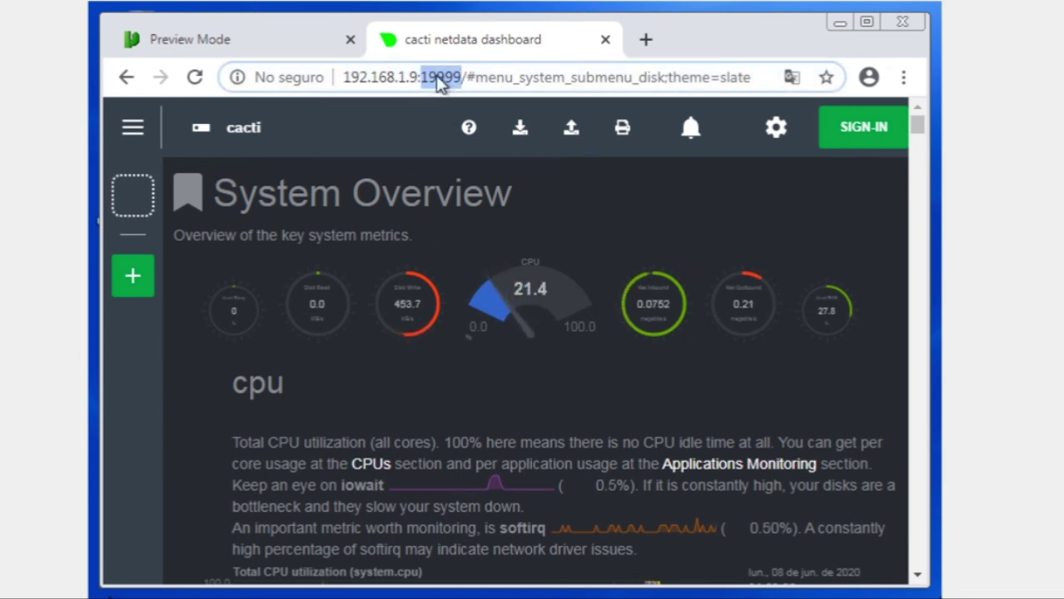
left_click(617, 202)
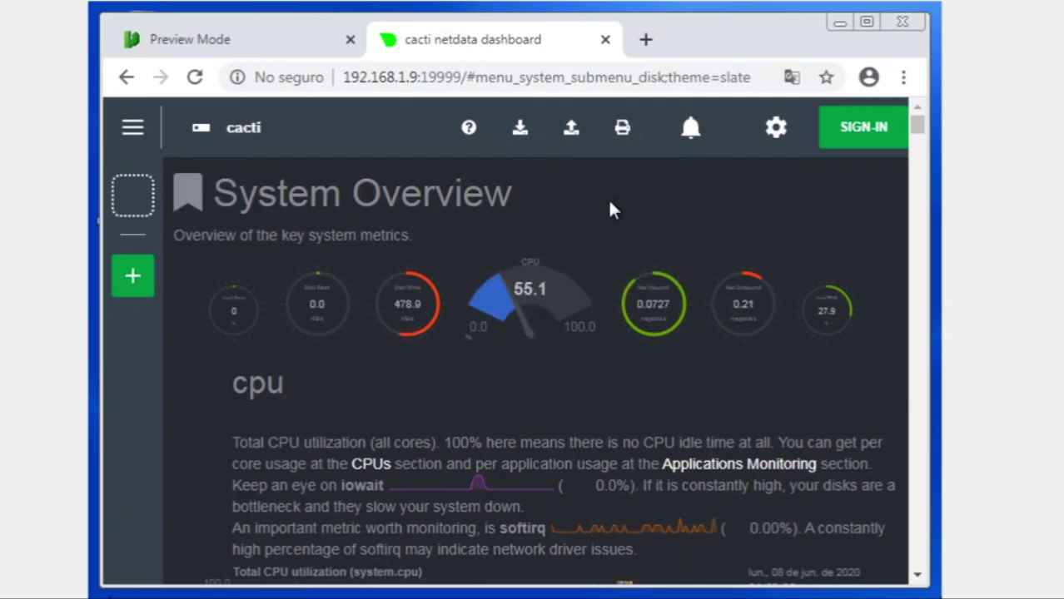
scroll(607, 198, "down", 3)
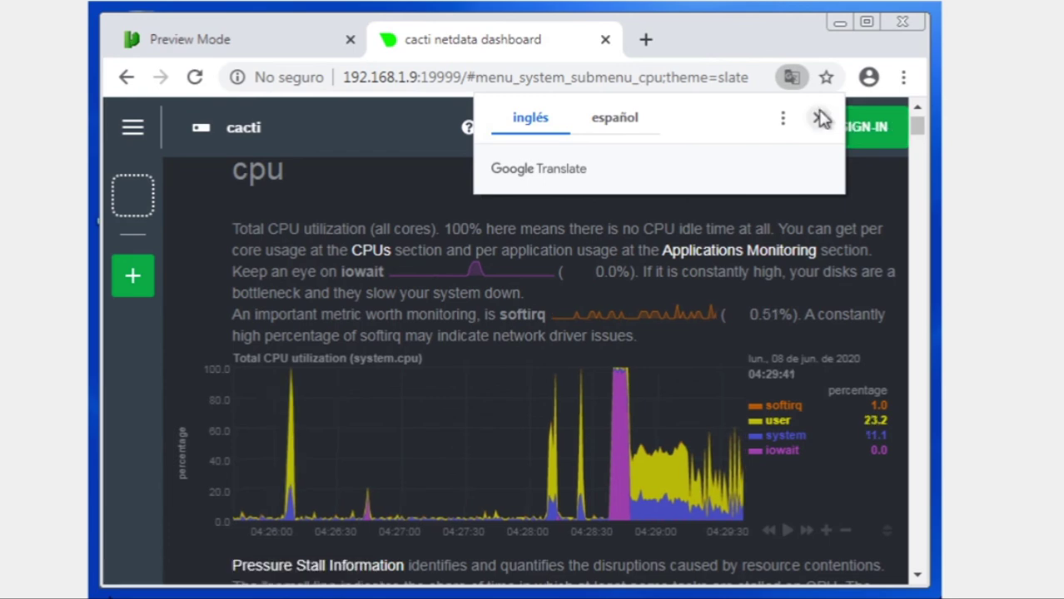
- Scroll past the cpu, load and disk I/O charts to System RAM, closing Translate pop-ups
left_click(819, 117)
scroll(425, 288, "down", 1)
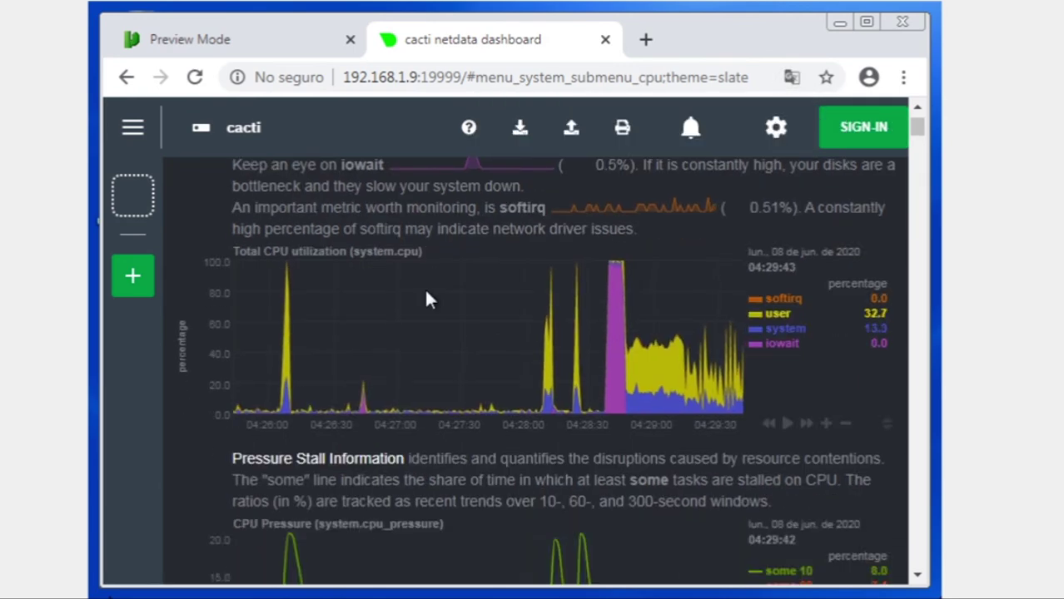
scroll(425, 290, "up", 1)
scroll(424, 293, "down", 3)
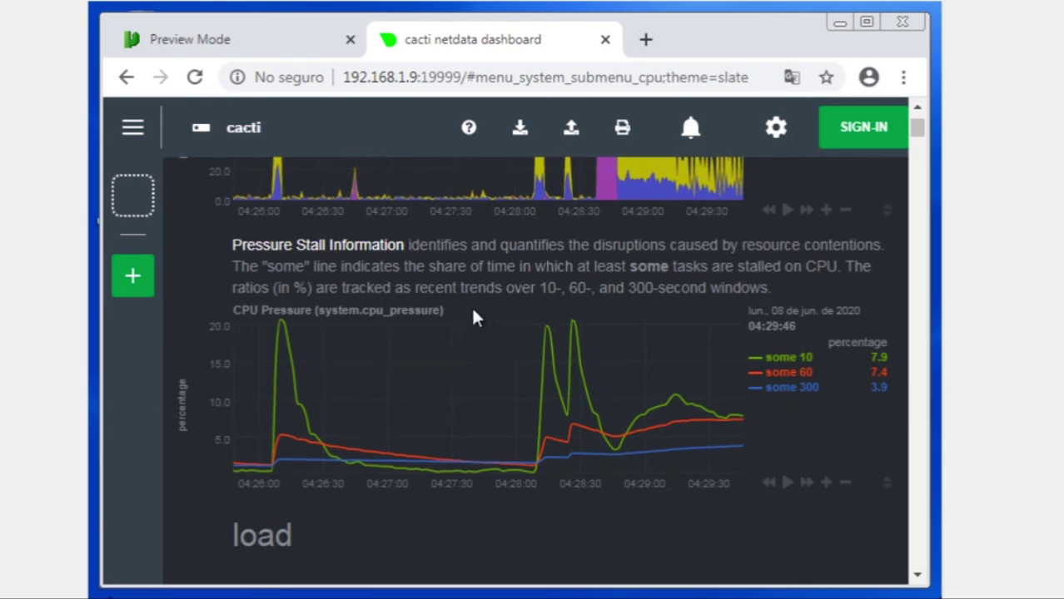
scroll(374, 310, "down", 4)
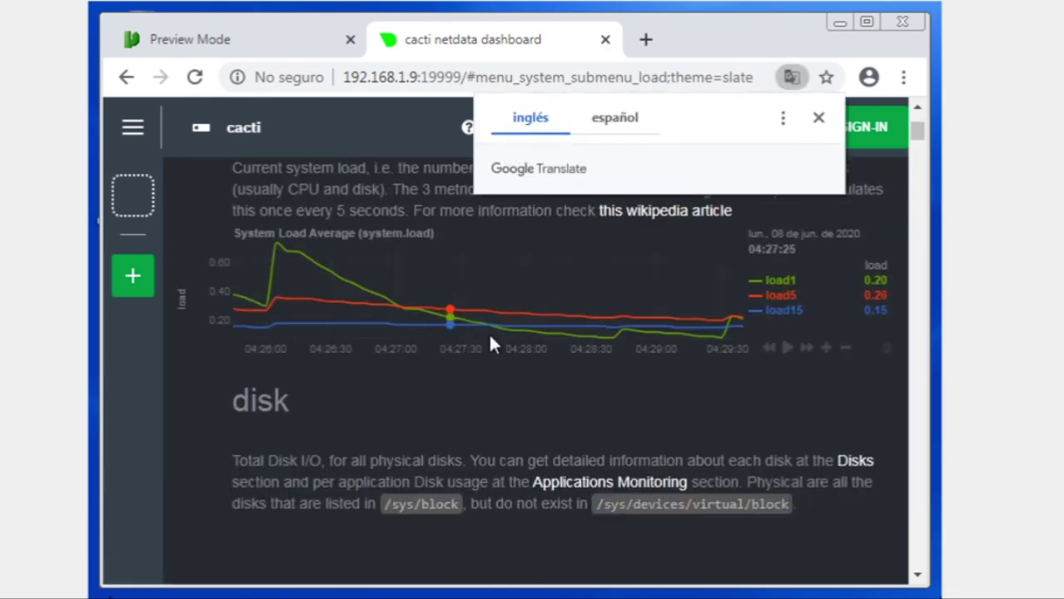
scroll(365, 410, "down", 2)
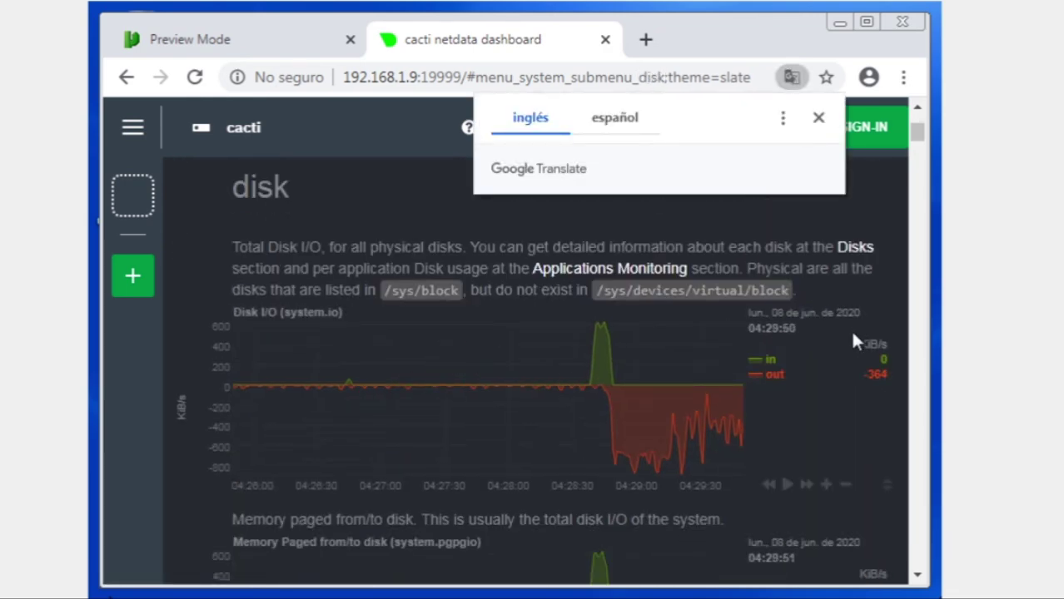
left_click(820, 118)
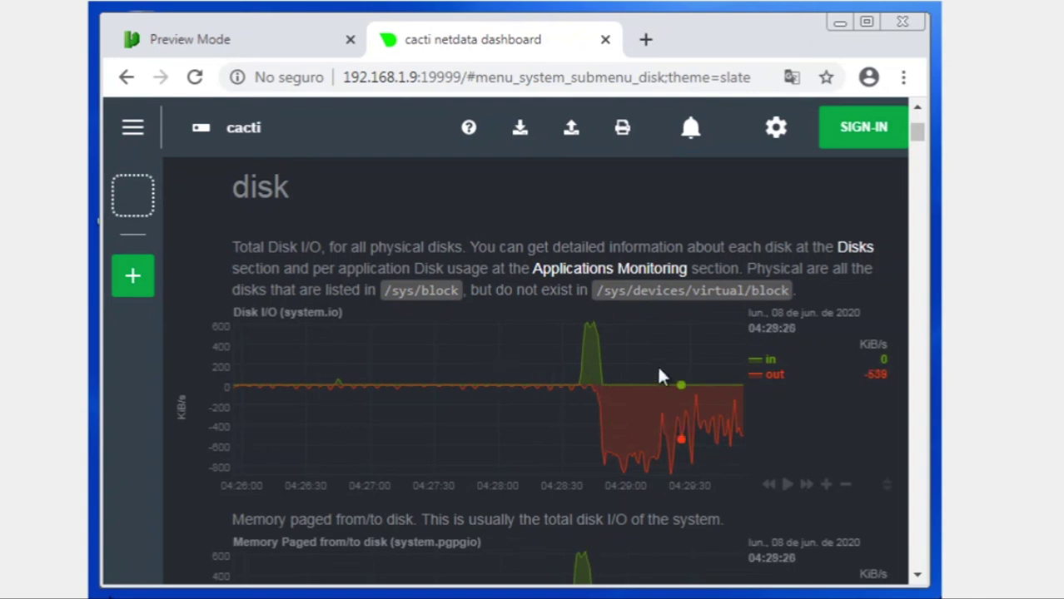
scroll(711, 405, "down", 3)
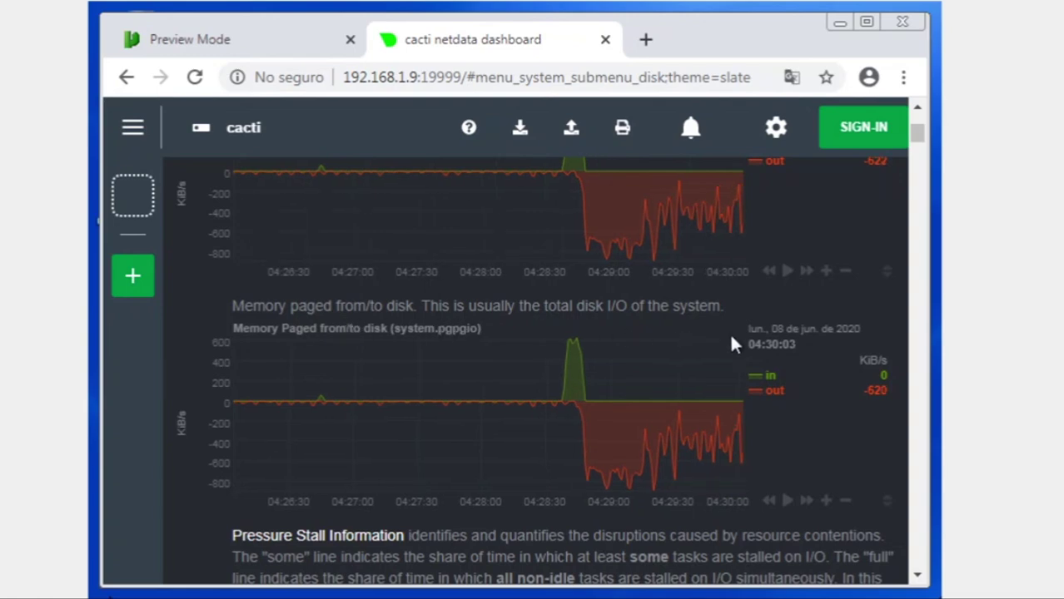
scroll(716, 337, "down", 6)
scroll(712, 312, "up", 2)
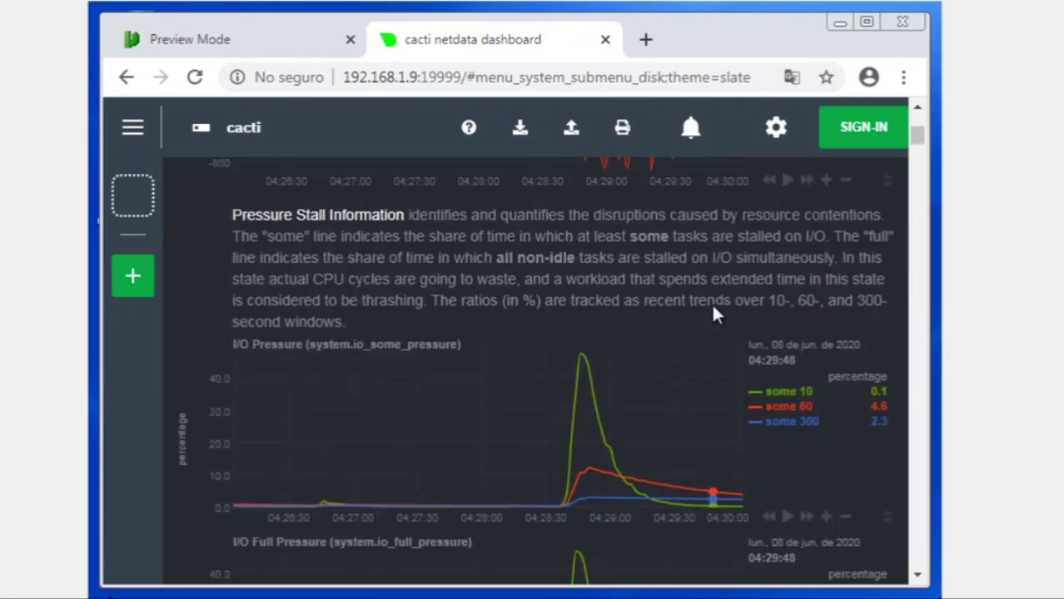
scroll(715, 314, "down", 3)
scroll(714, 312, "down", 5)
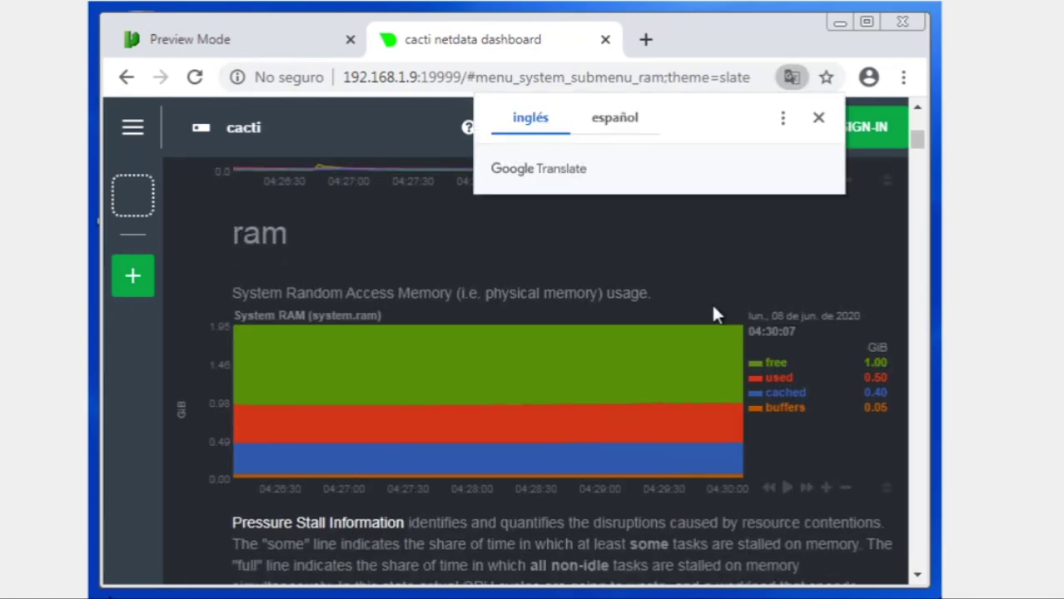
- Scroll down through the swap and network bandwidth charts, closing the Translate bubbles
left_click(818, 118)
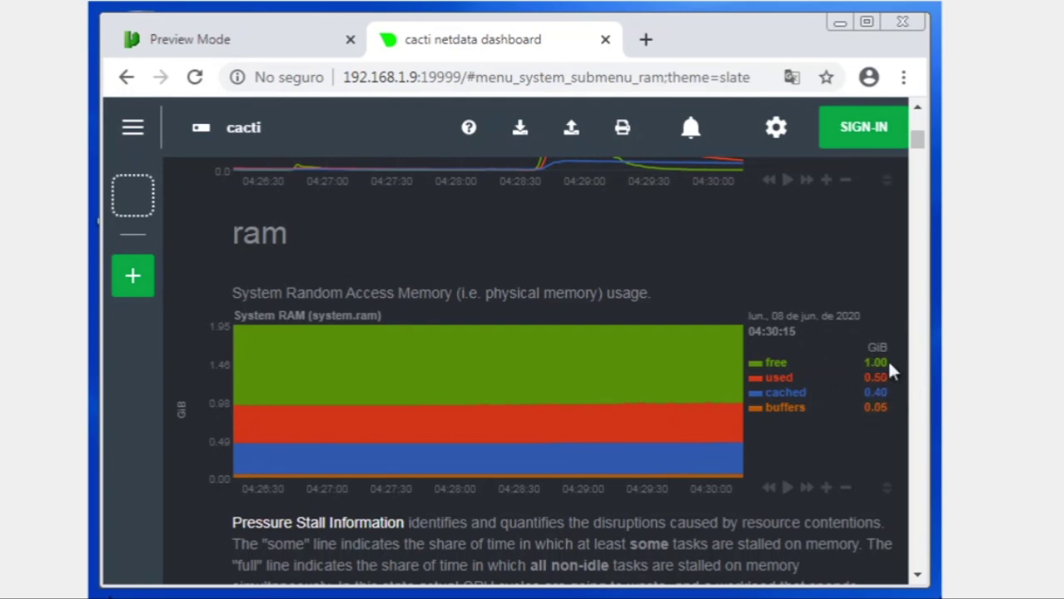
scroll(759, 406, "down", 9)
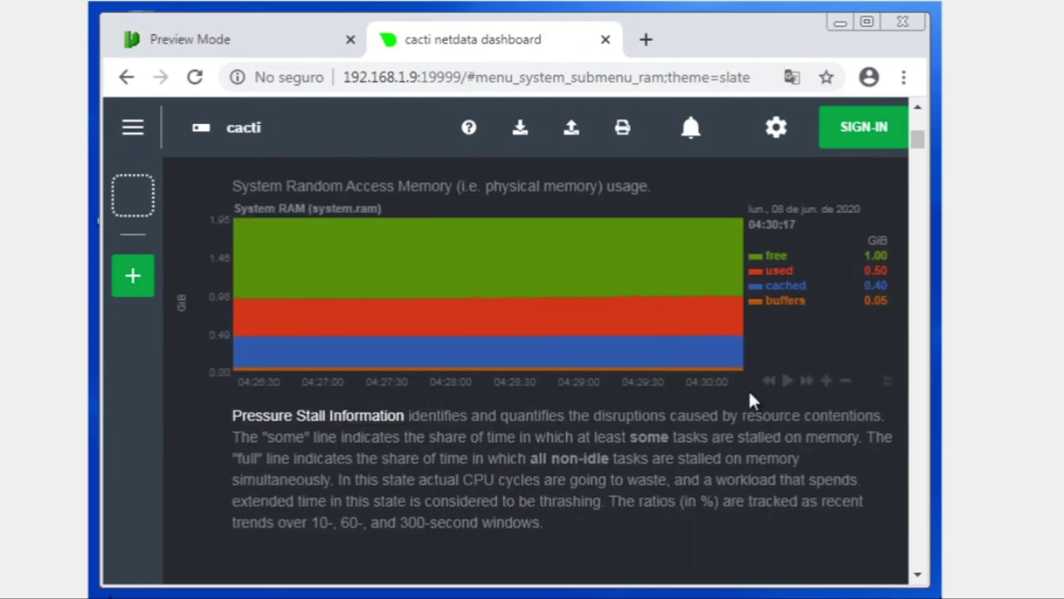
scroll(636, 291, "down", 1)
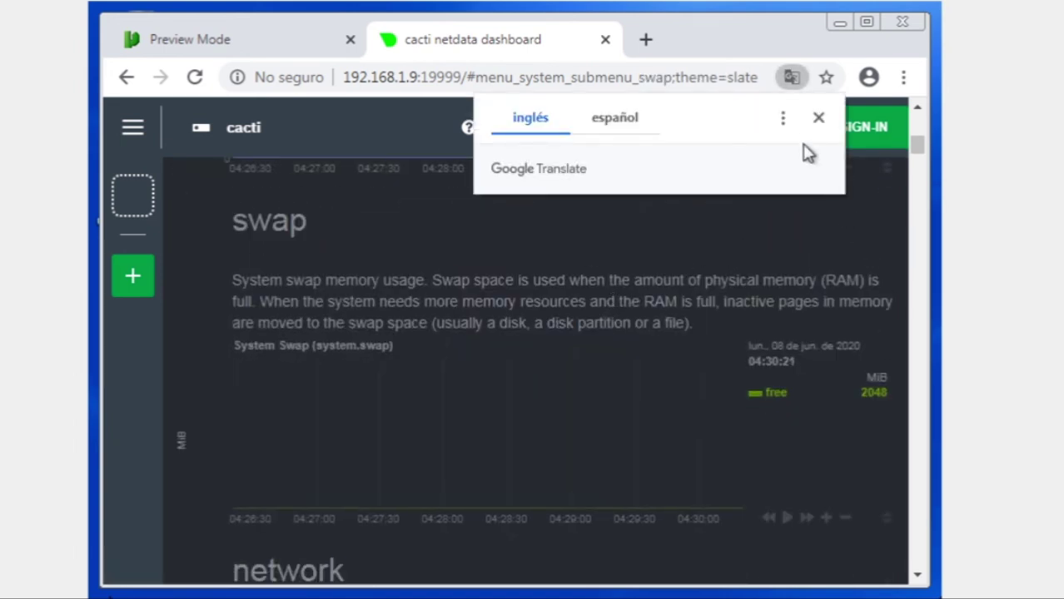
left_click(818, 117)
scroll(542, 450, "down", 2)
scroll(533, 443, "down", 3)
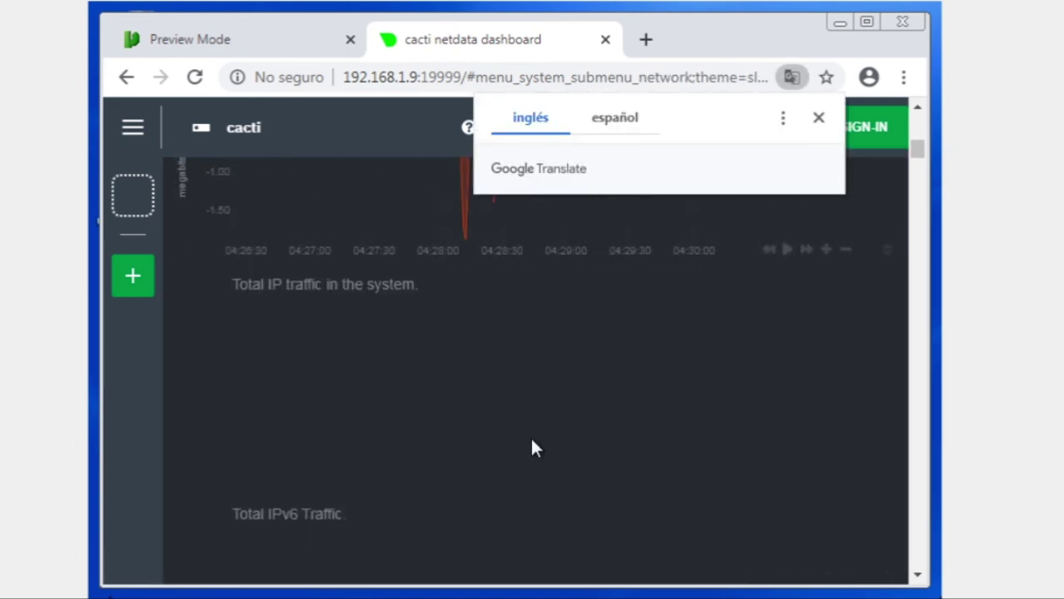
- Scroll back up to the System Overview gauges, closing each Translate bubble
scroll(732, 217, "up", 2)
left_click(818, 117)
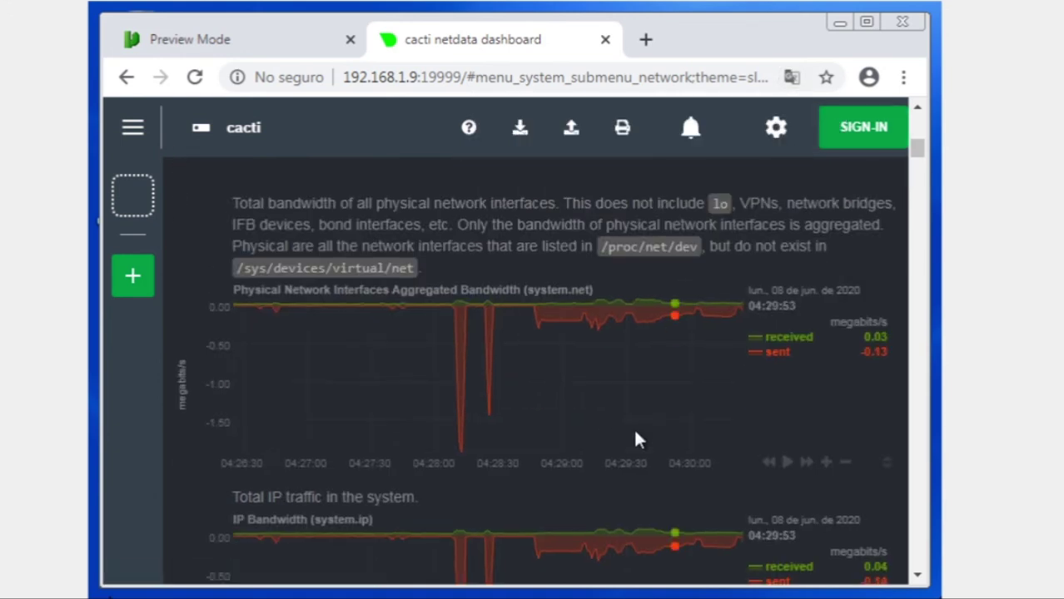
scroll(601, 483, "up", 6)
scroll(603, 475, "up", 2)
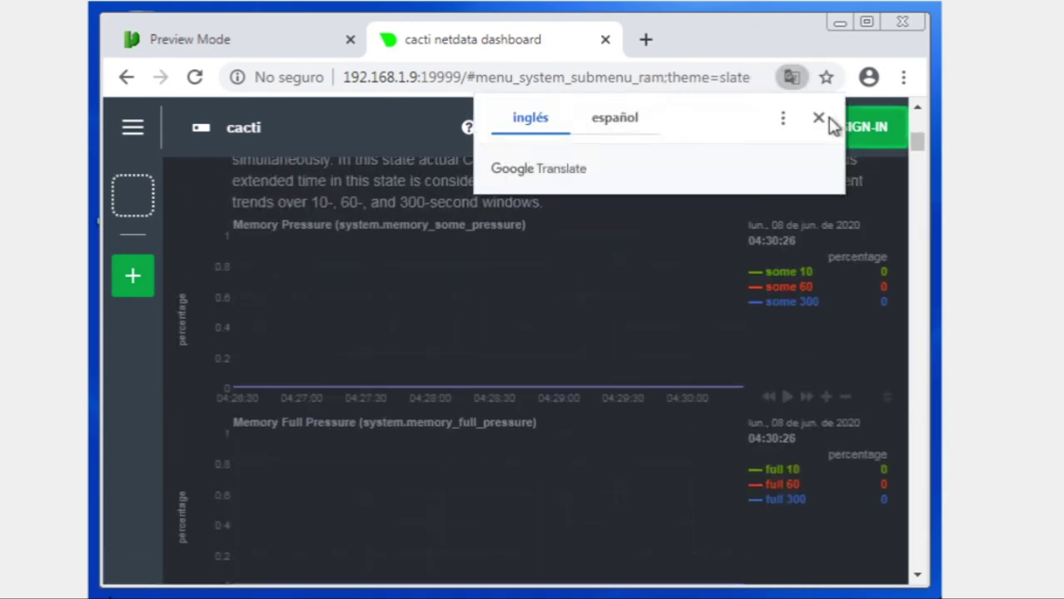
left_click(819, 117)
scroll(676, 470, "up", 4)
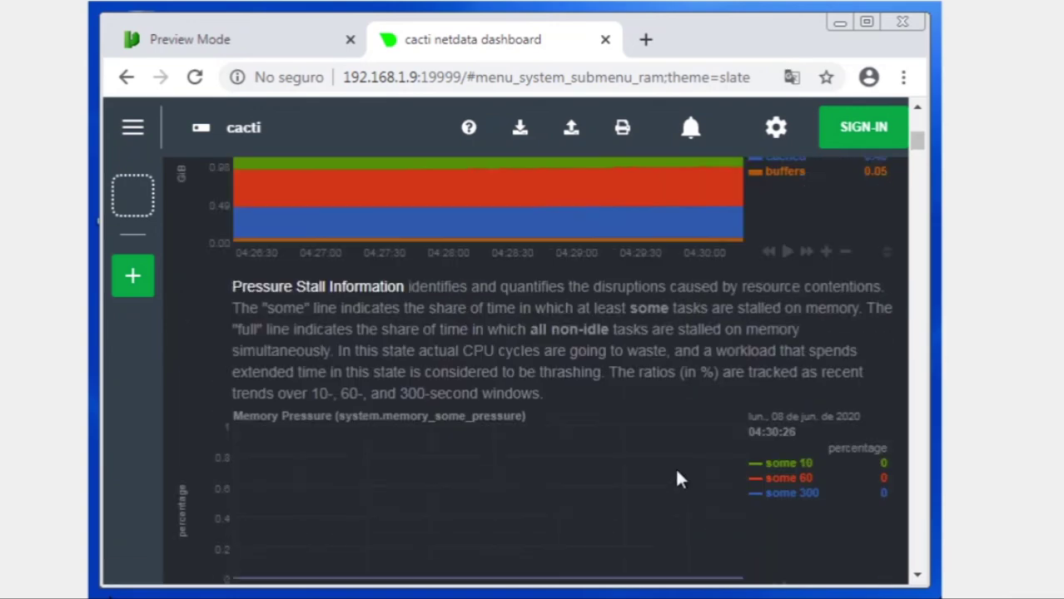
scroll(676, 480, "up", 10)
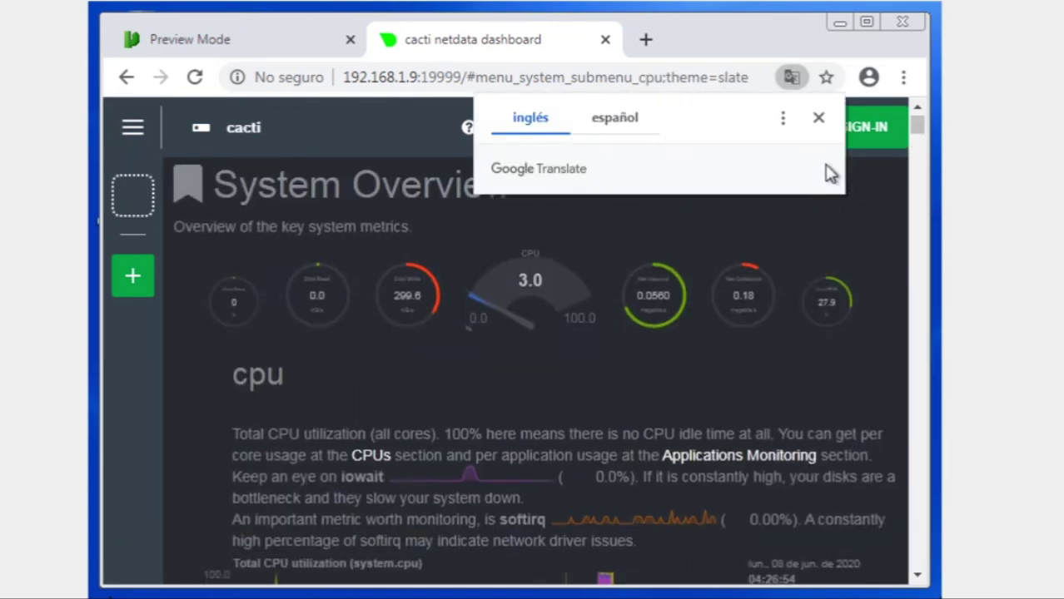
left_click(819, 119)
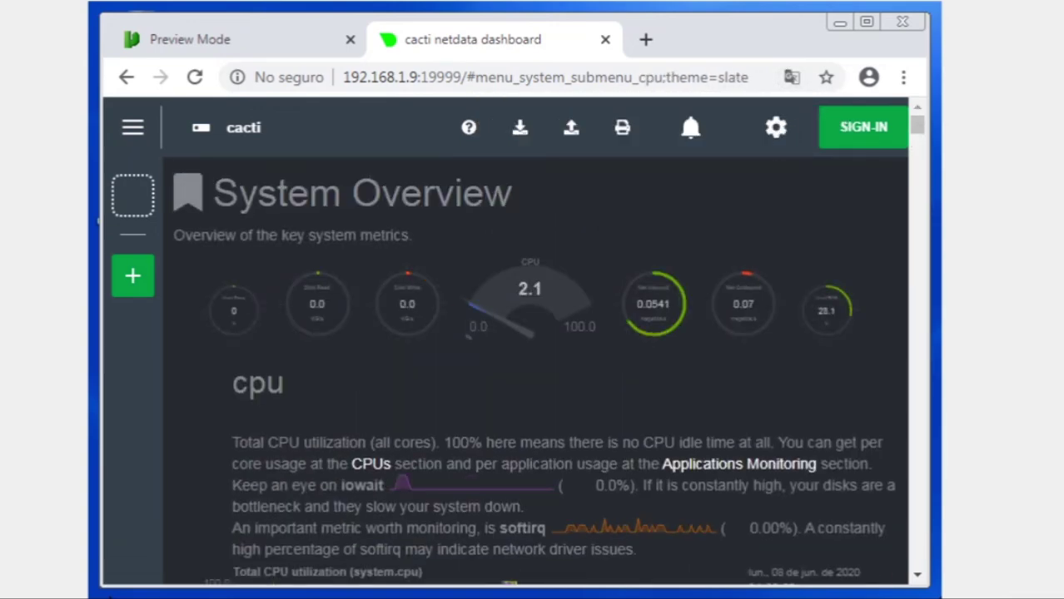